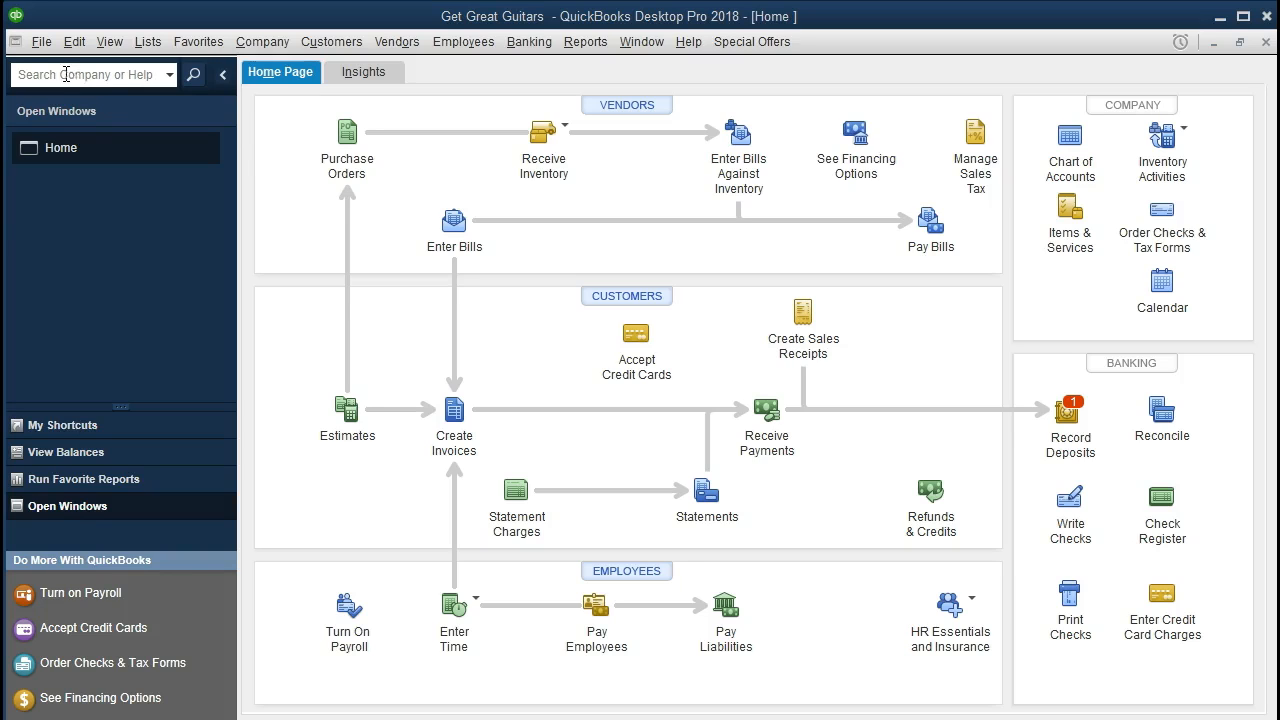
{"action": "left_click", "coordinate": [44, 50]}
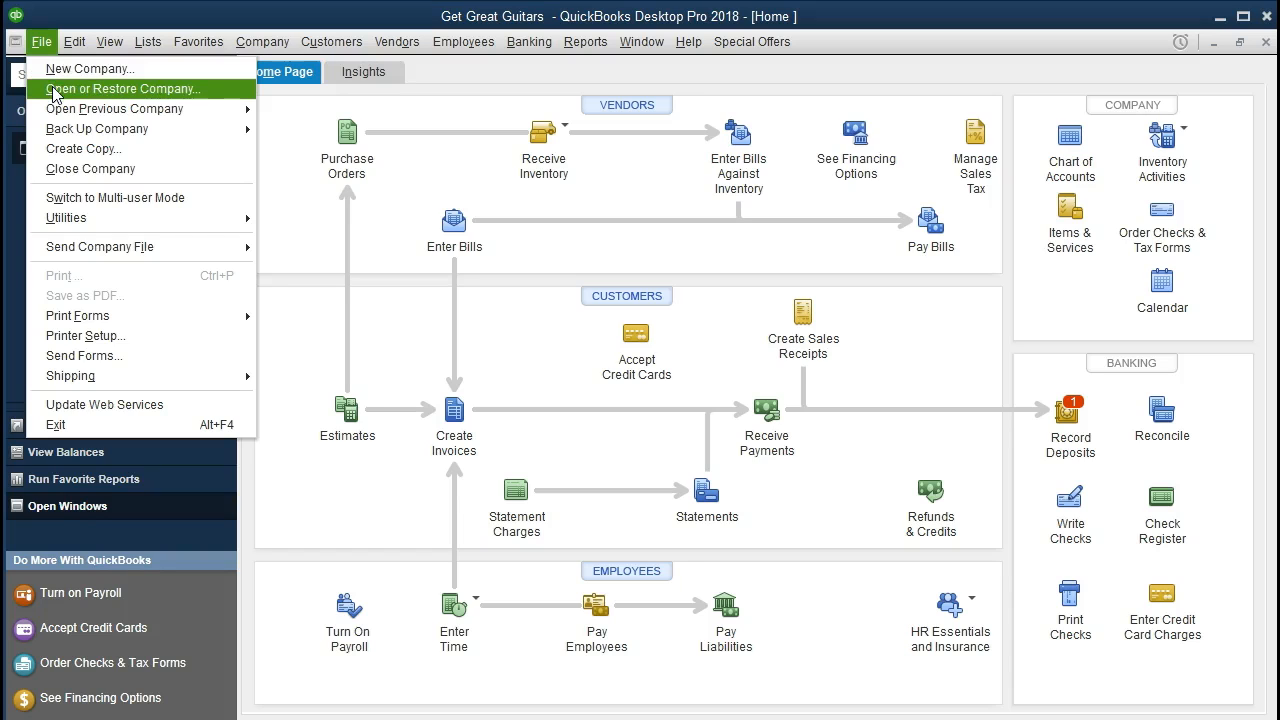
{"action": "left_click", "coordinate": [44, 50]}
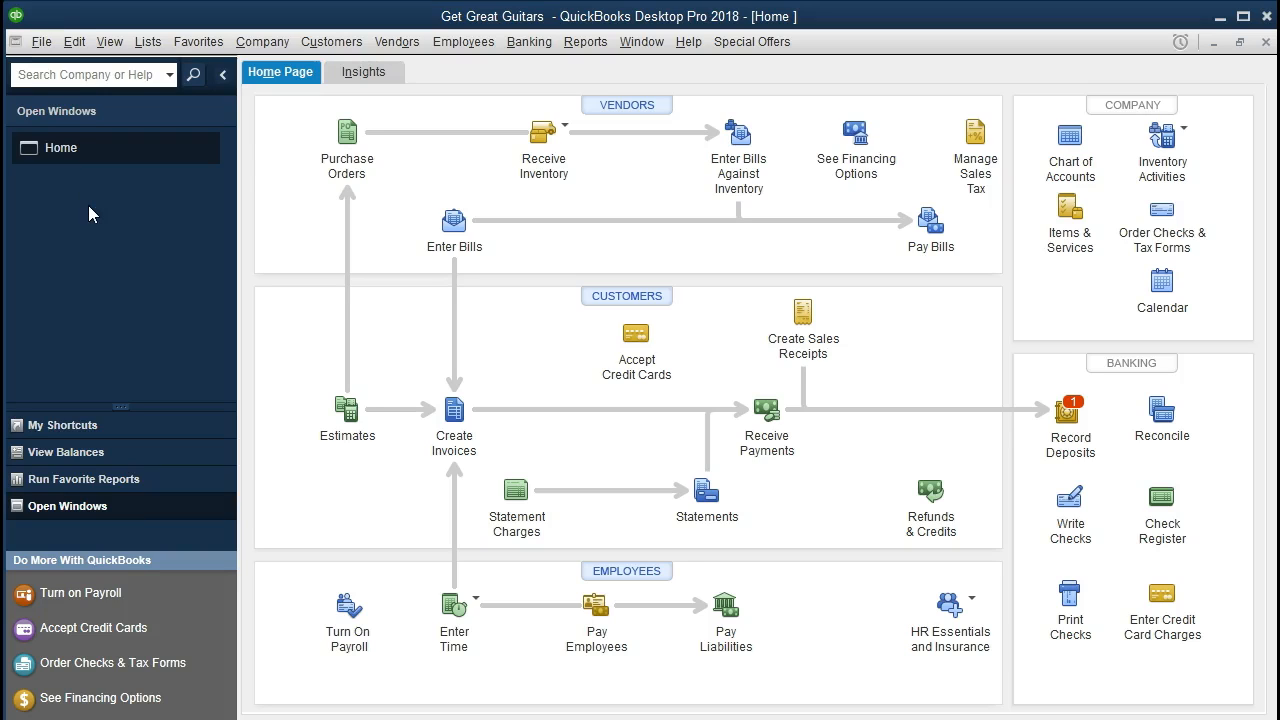
{"action": "left_click", "coordinate": [109, 41]}
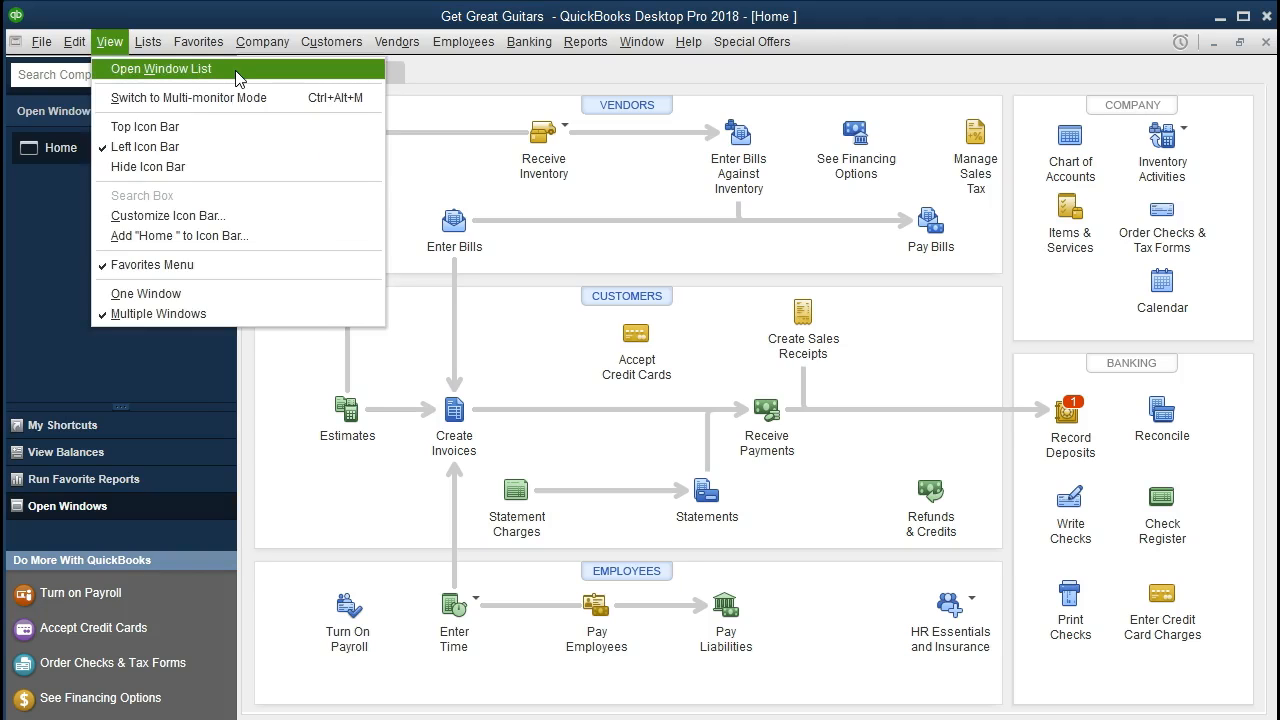
{"action": "mouse_move", "coordinate": [242, 43]}
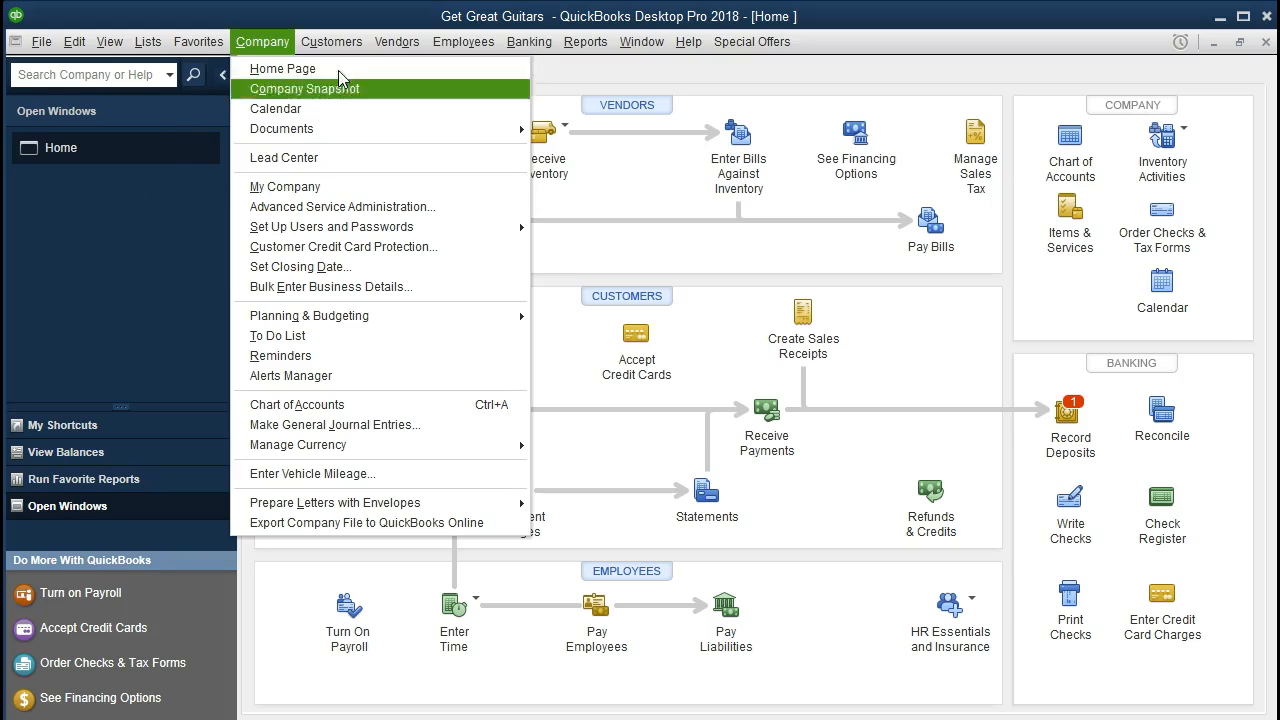
{"action": "left_click", "coordinate": [165, 234]}
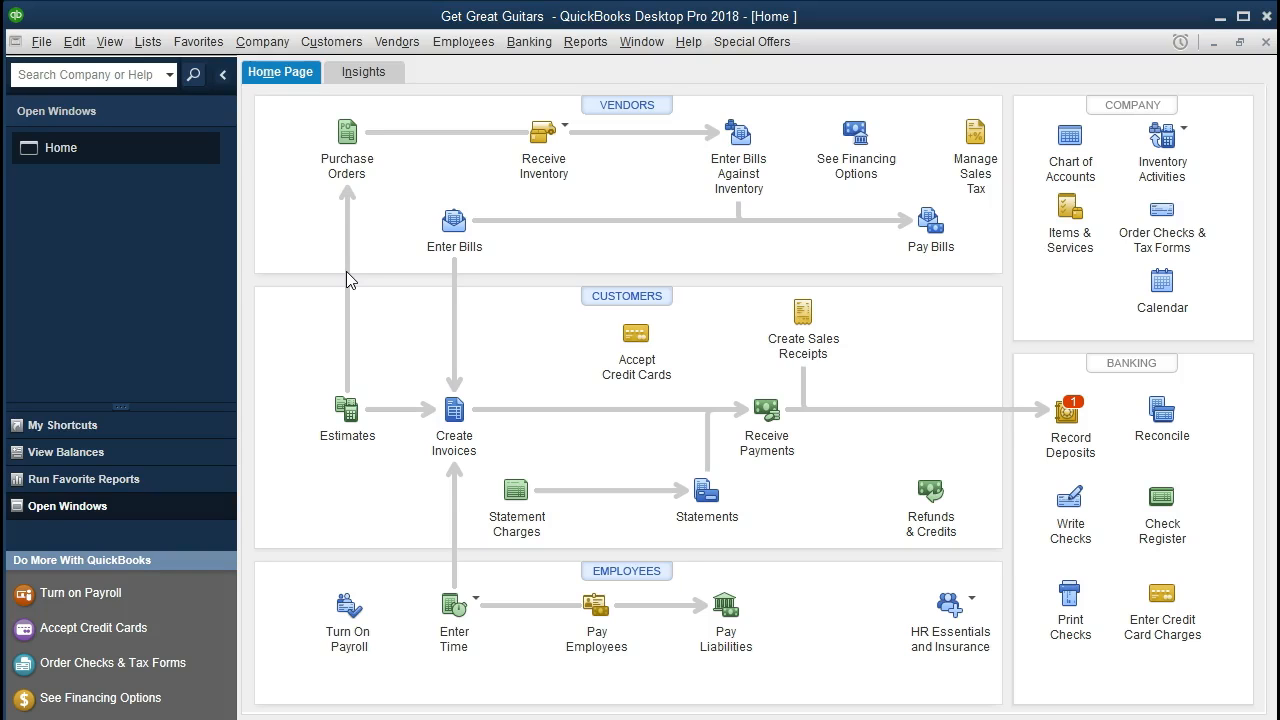
Open the standard balance sheet from the company and financial reports
{"action": "left_click", "coordinate": [587, 42]}
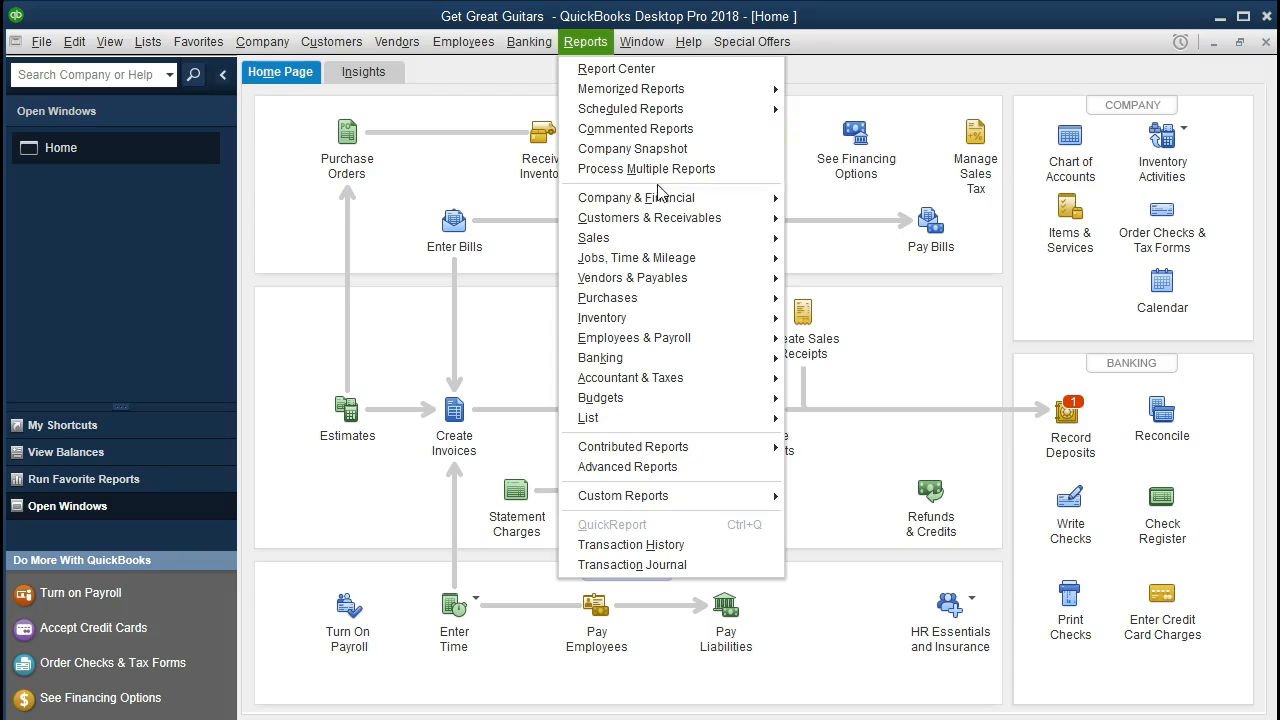
{"action": "mouse_move", "coordinate": [713, 198]}
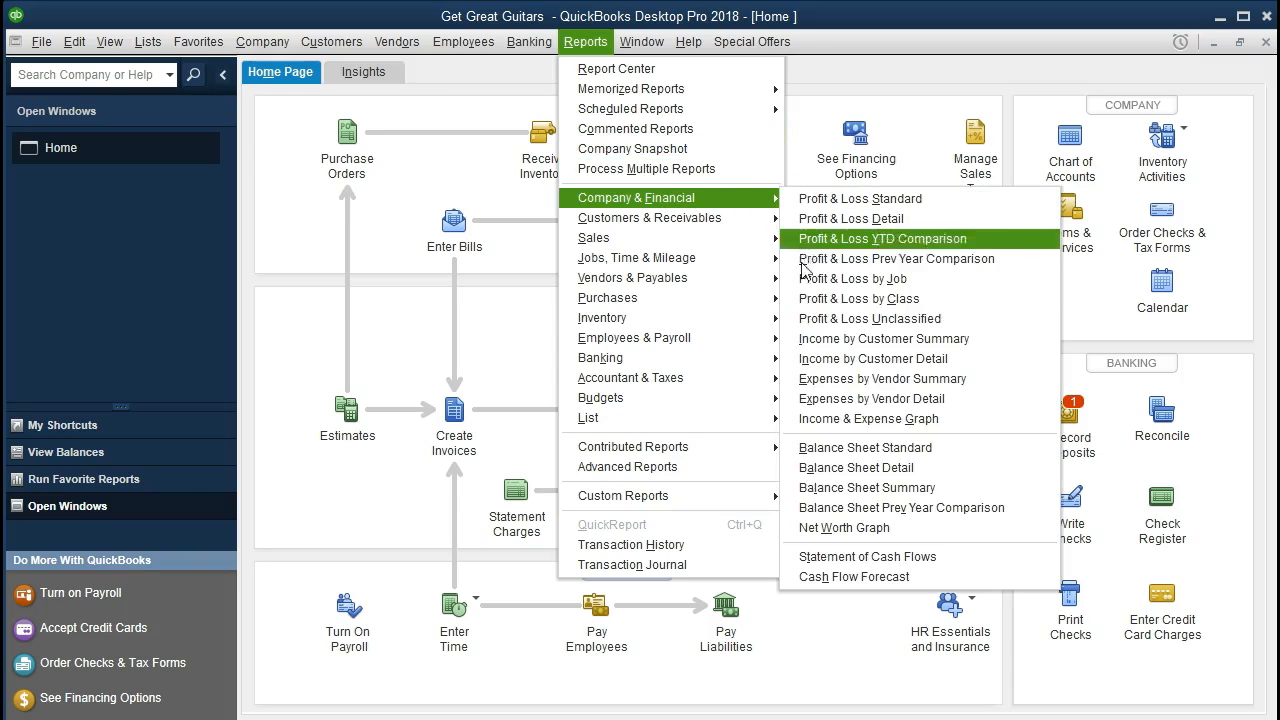
{"action": "left_click", "coordinate": [885, 455]}
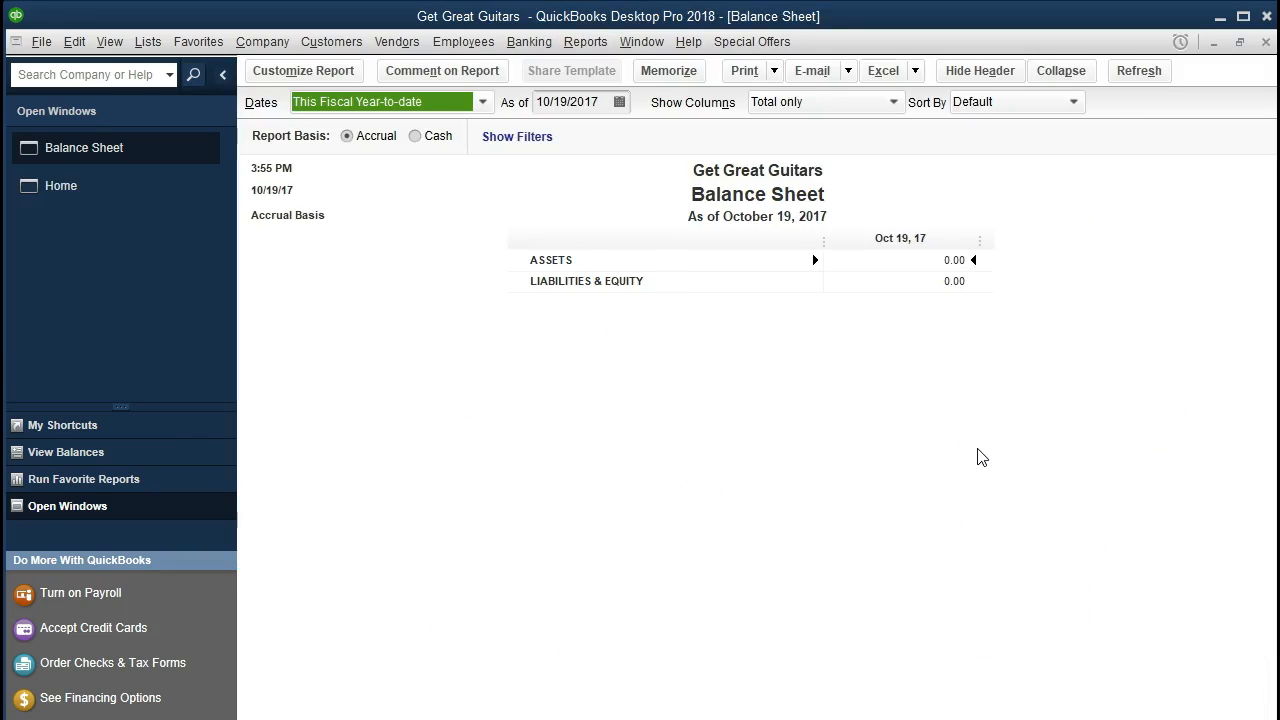
Set the balance sheet's as-of date to 02/28/2021 and select the Checking balance
{"action": "key", "text": "Tab"}
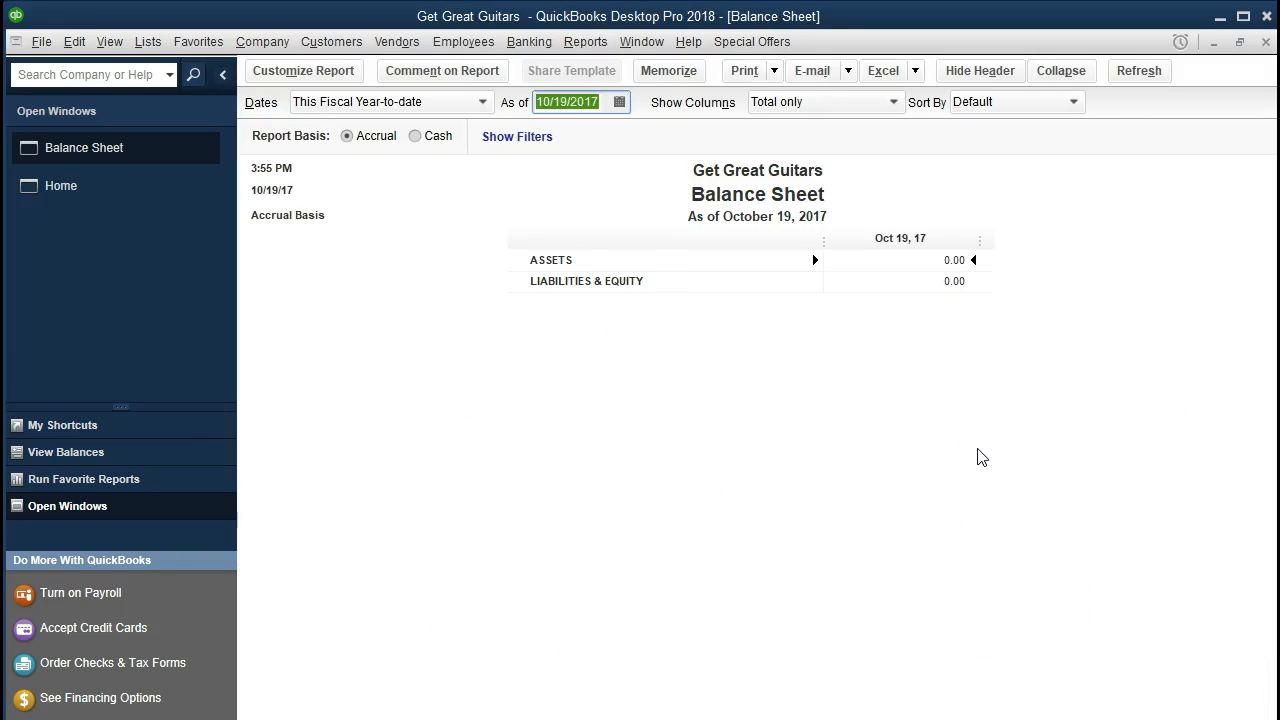
{"action": "type", "text": "10"}
{"action": "key", "text": "BackSpace"}
{"action": "key", "text": "BackSpace"}
{"action": "type", "text": "02"}
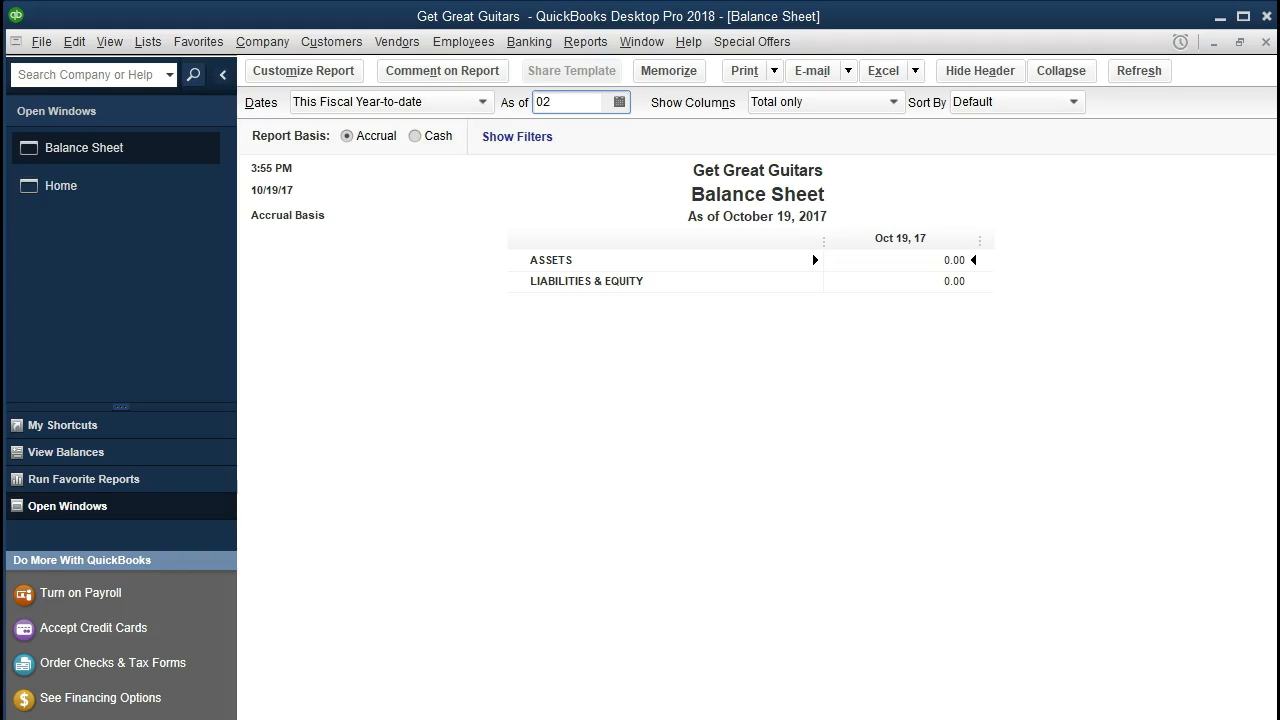
{"action": "type", "text": "2820"}
{"action": "key", "text": "BackSpace"}
{"action": "key", "text": "BackSpace"}
{"action": "type", "text": "21"}
{"action": "key", "text": "Tab"}
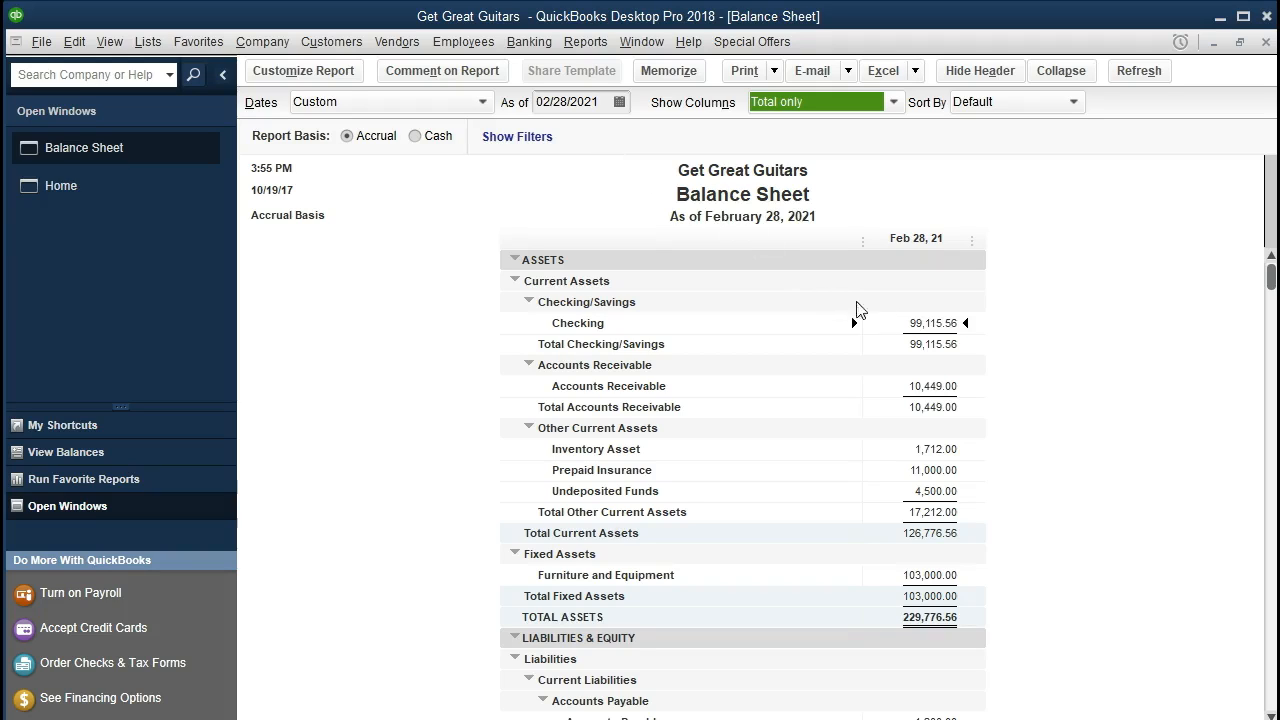
{"action": "left_click", "coordinate": [897, 323]}
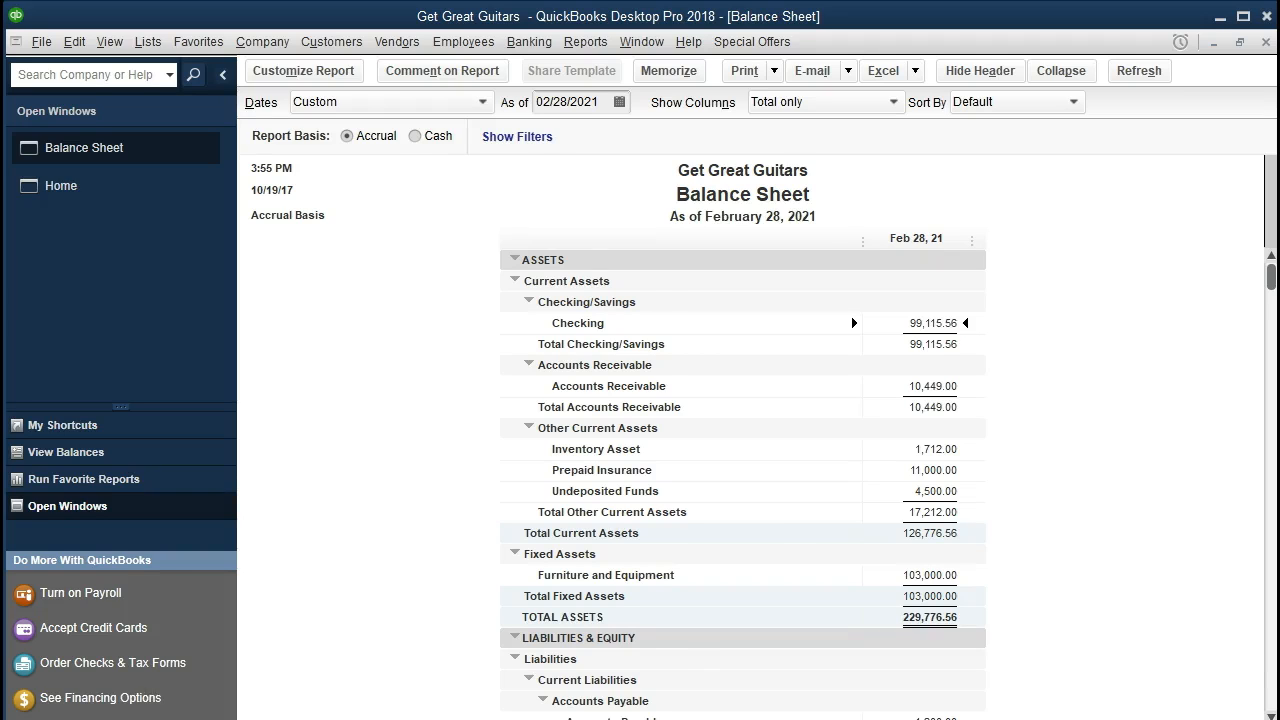
Switch to the February bank statement in Excel and review its summary from the beginning balance through the ending balance
{"action": "key", "text": "alt+Tab"}
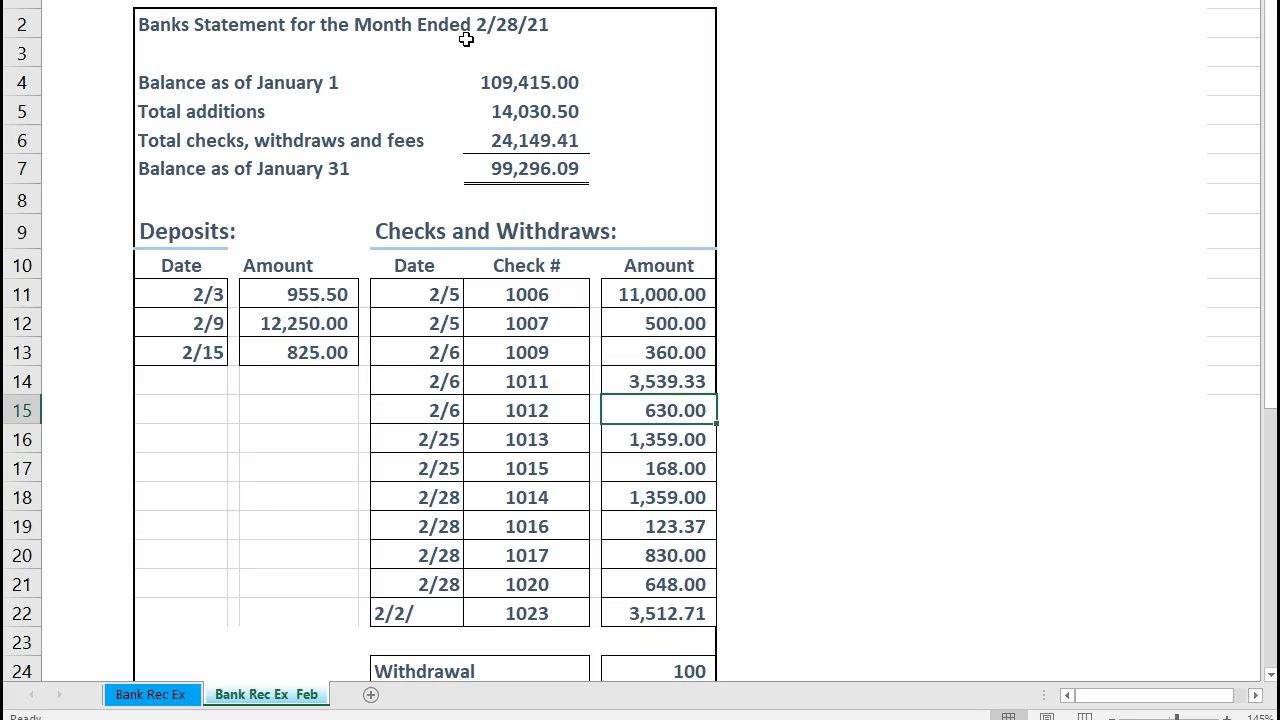
{"action": "left_click", "coordinate": [500, 84]}
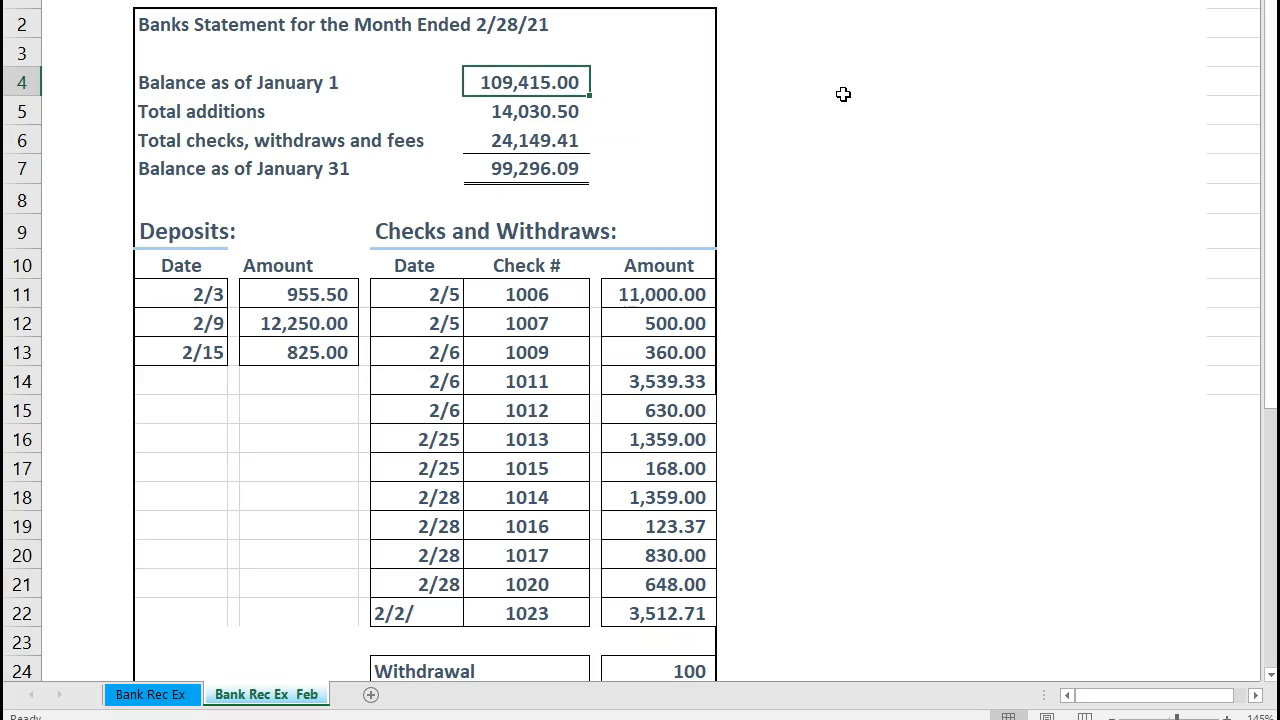
{"action": "key", "text": "Down"}
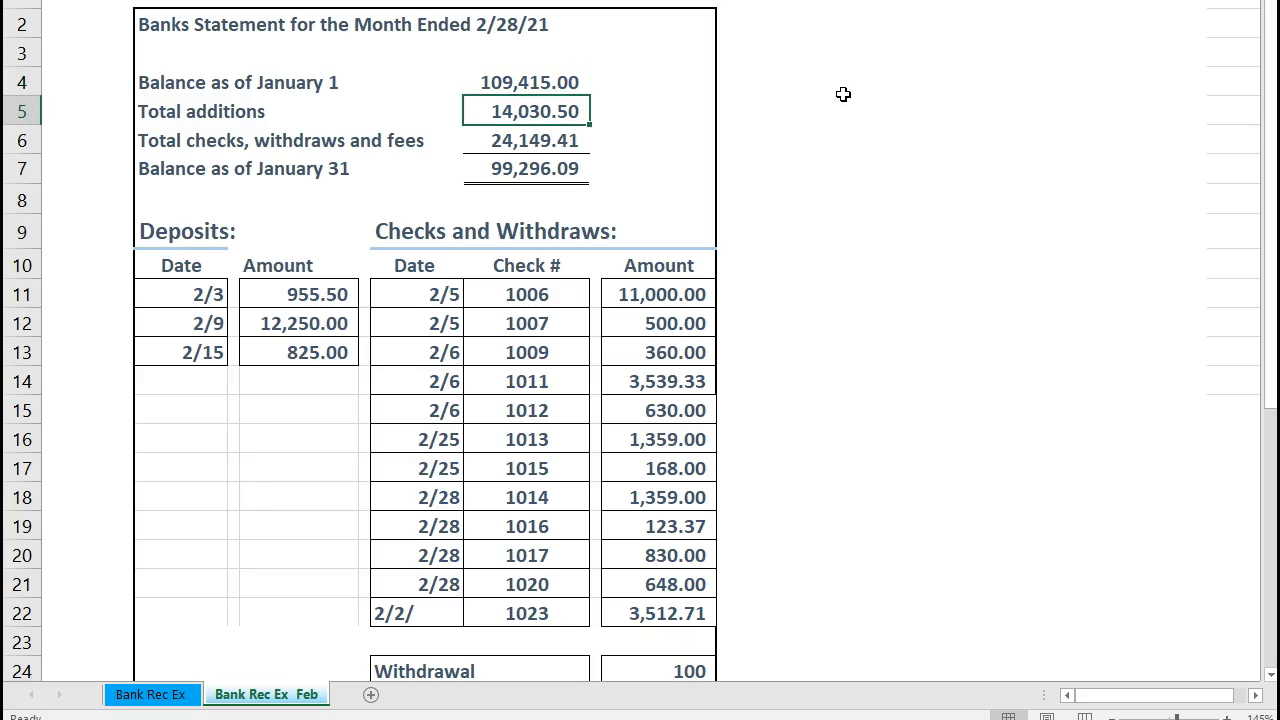
{"action": "key", "text": "Down"}
{"action": "key", "text": "Down"}
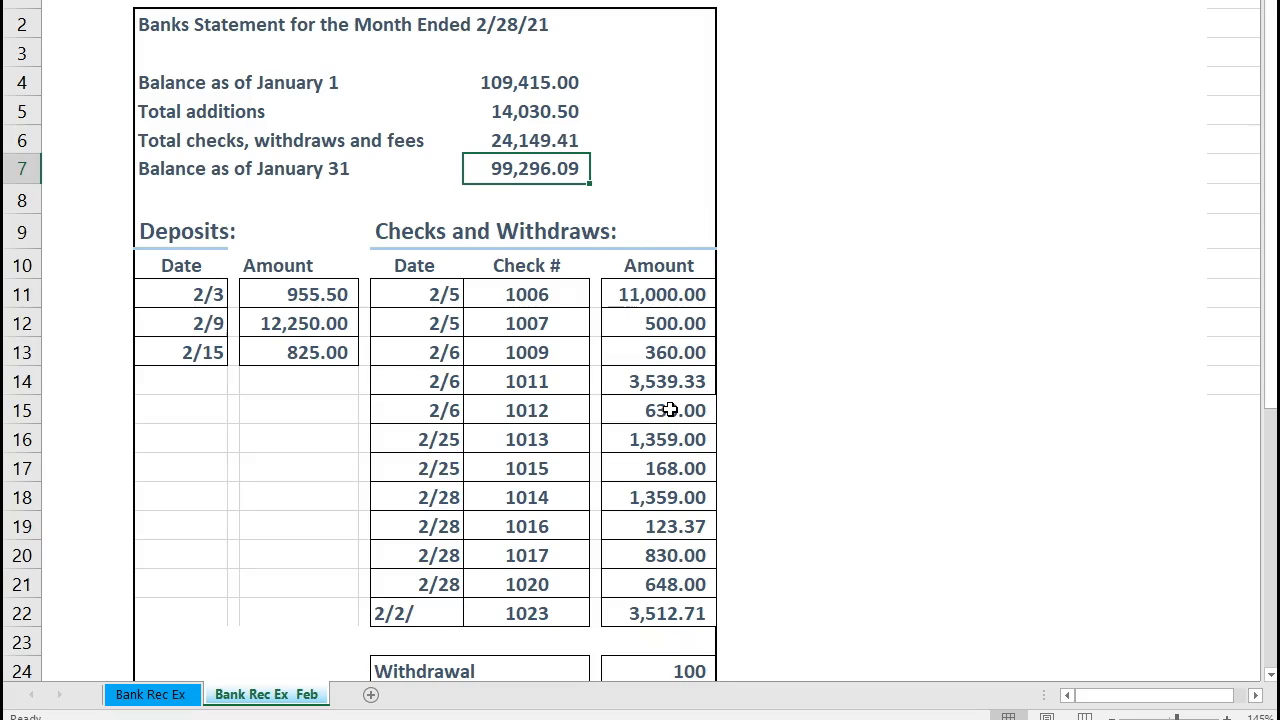
Examine the dates and amounts of the deposits listed on the February bank statement
{"action": "scroll", "coordinate": [668, 410], "scroll_direction": "down", "scroll_amount": 1}
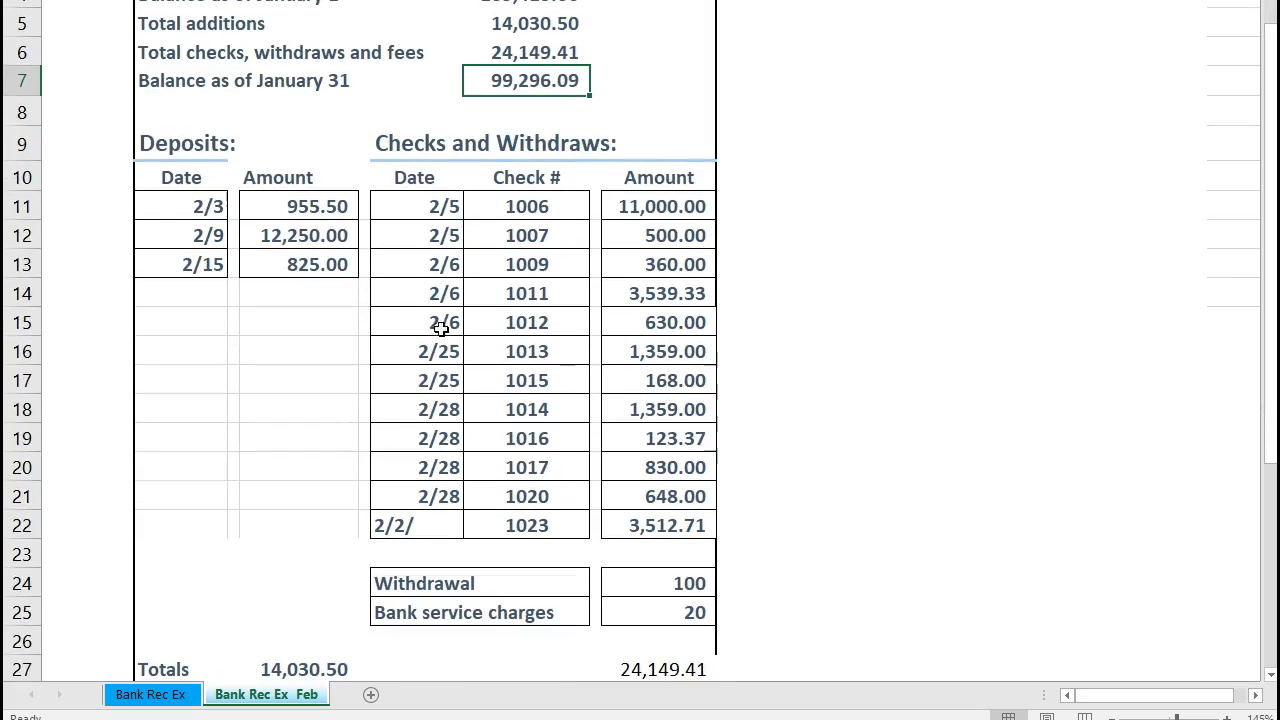
{"action": "left_click", "coordinate": [205, 207]}
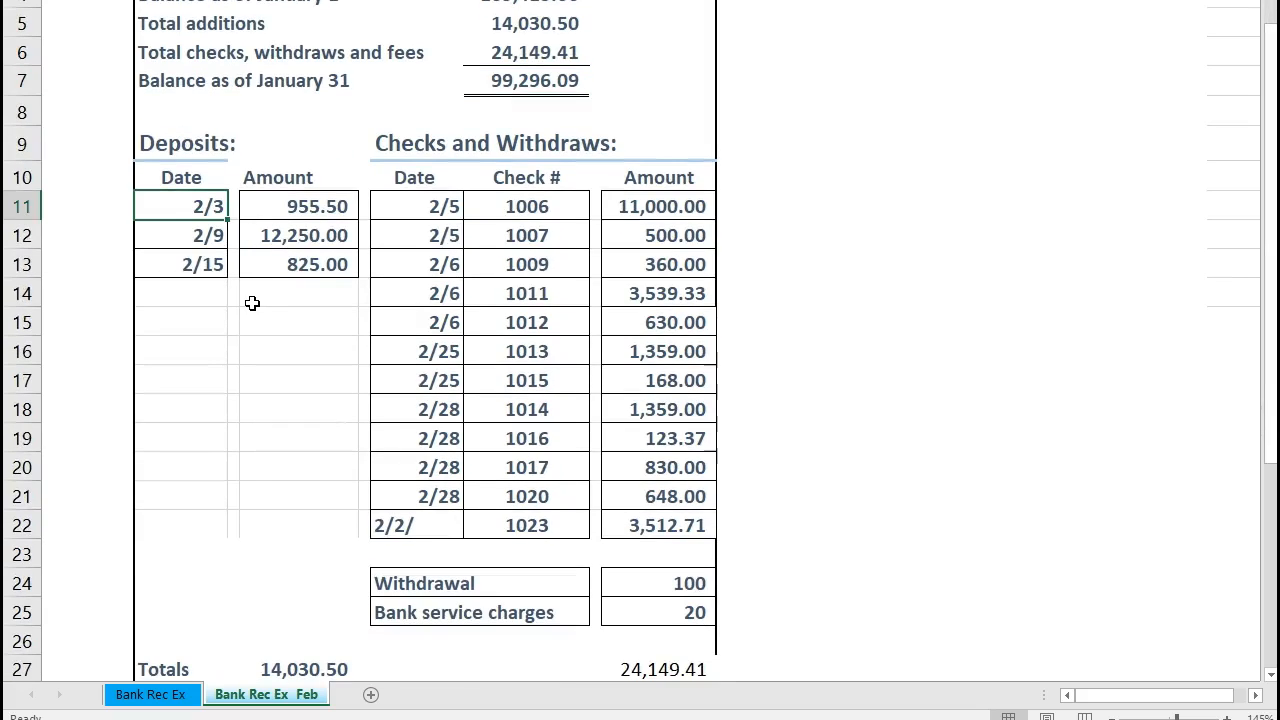
{"action": "key", "text": "Down"}
{"action": "key", "text": "Down"}
{"action": "key", "text": "Up"}
{"action": "key", "text": "Up"}
{"action": "key", "text": "Right"}
{"action": "key", "text": "Right"}
{"action": "key", "text": "Right"}
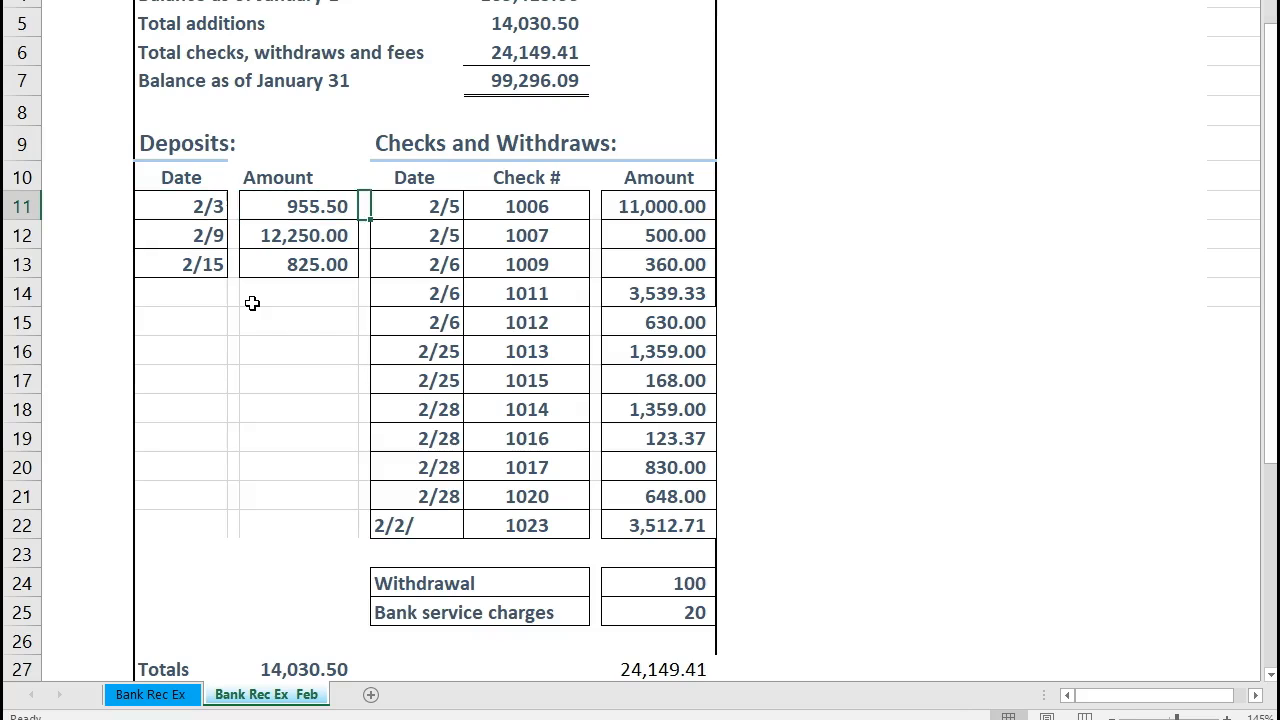
Examine the dates, check numbers and amounts of the checks and withdrawals on the February bank statement
{"action": "key", "text": "Right"}
{"action": "key", "text": "Right"}
{"action": "key", "text": "Right"}
{"action": "key", "text": "Left"}
{"action": "key", "text": "Left"}
{"action": "key", "text": "Left"}
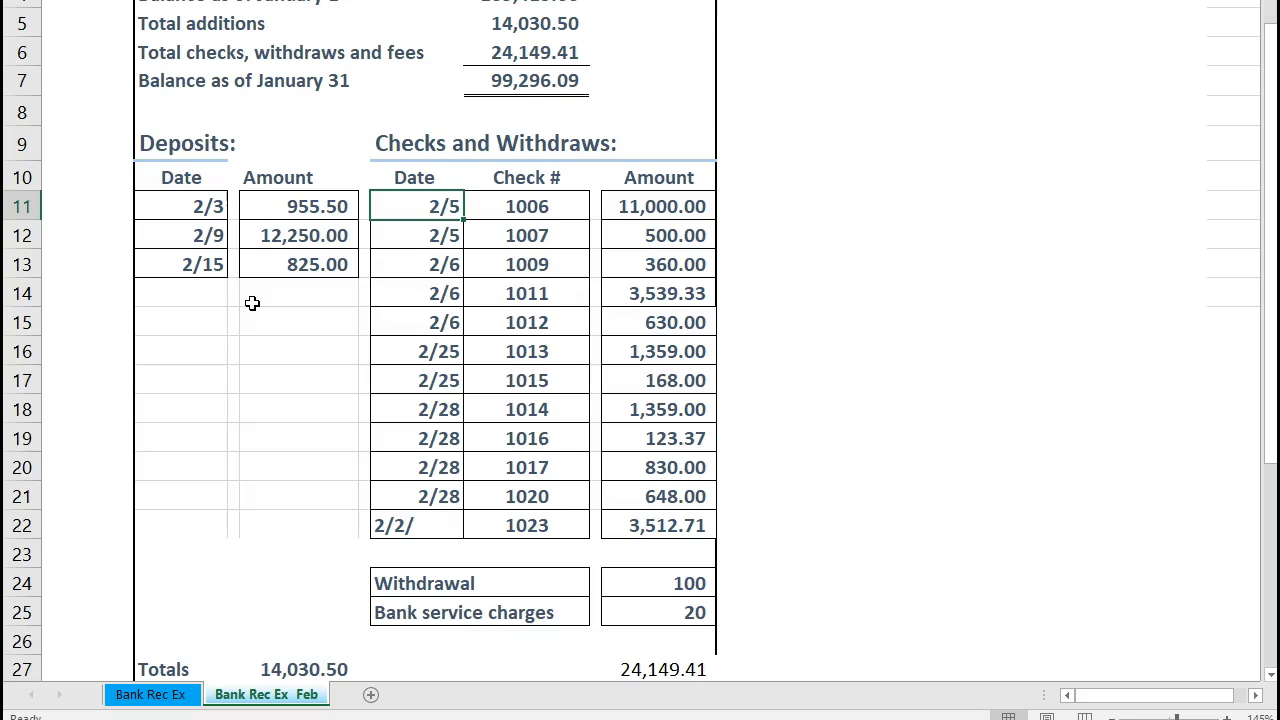
{"action": "key", "text": "Right"}
{"action": "key", "text": "Right"}
{"action": "key", "text": "Right"}
{"action": "key", "text": "Down"}
{"action": "key", "text": "Down"}
{"action": "key", "text": "Down"}
{"action": "key", "text": "Down"}
{"action": "key", "text": "Down"}
{"action": "key", "text": "Down"}
{"action": "key", "text": "Down"}
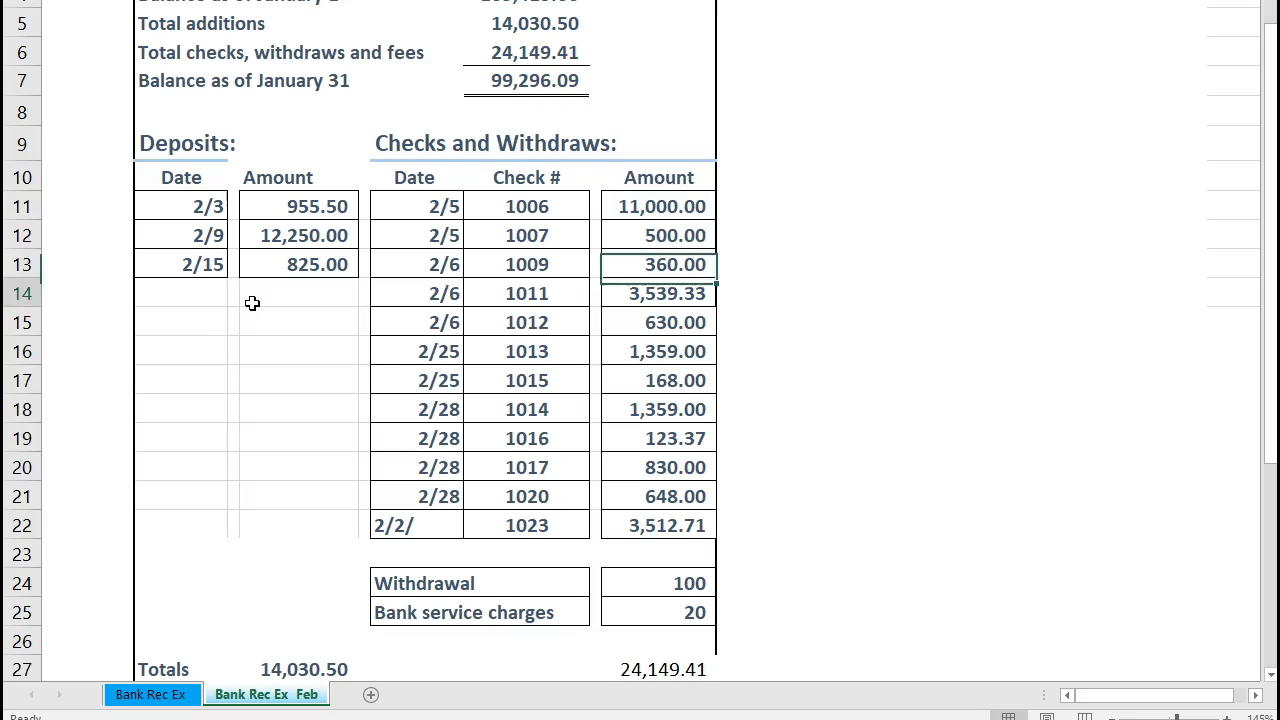
{"action": "key", "text": "Down"}
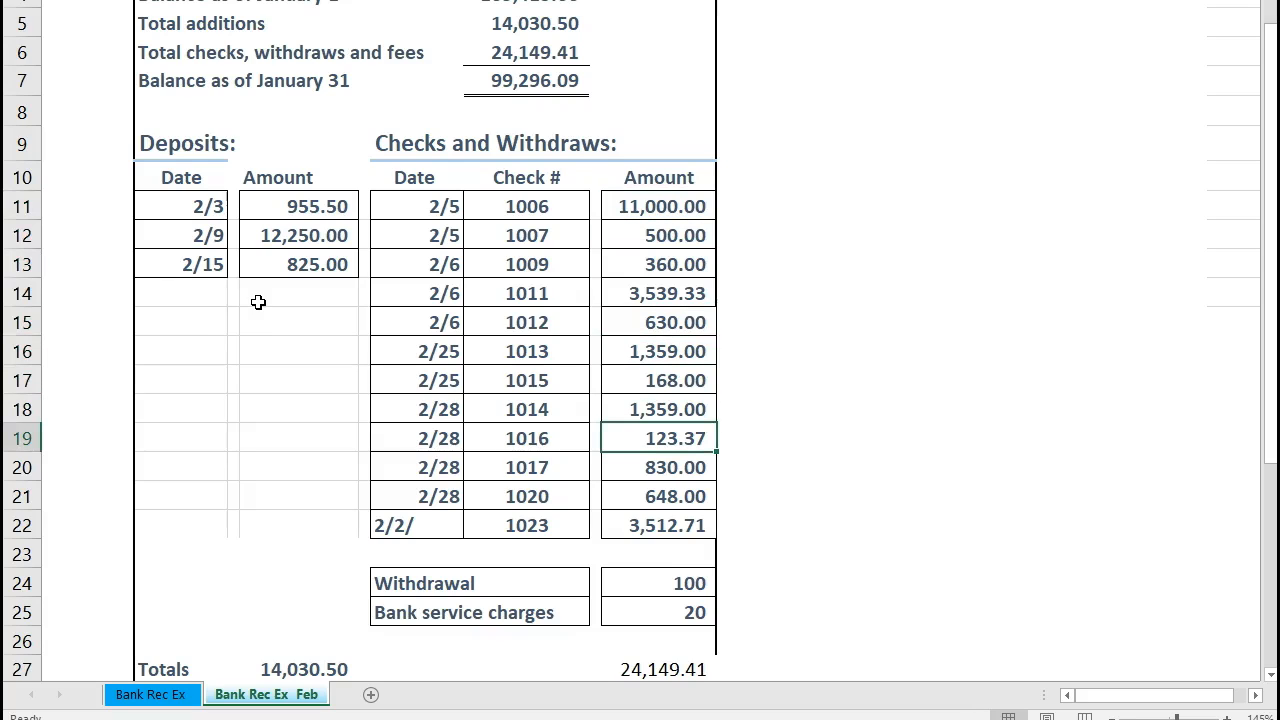
{"action": "type", "text": "2/2/"}
{"action": "key", "text": "Return"}
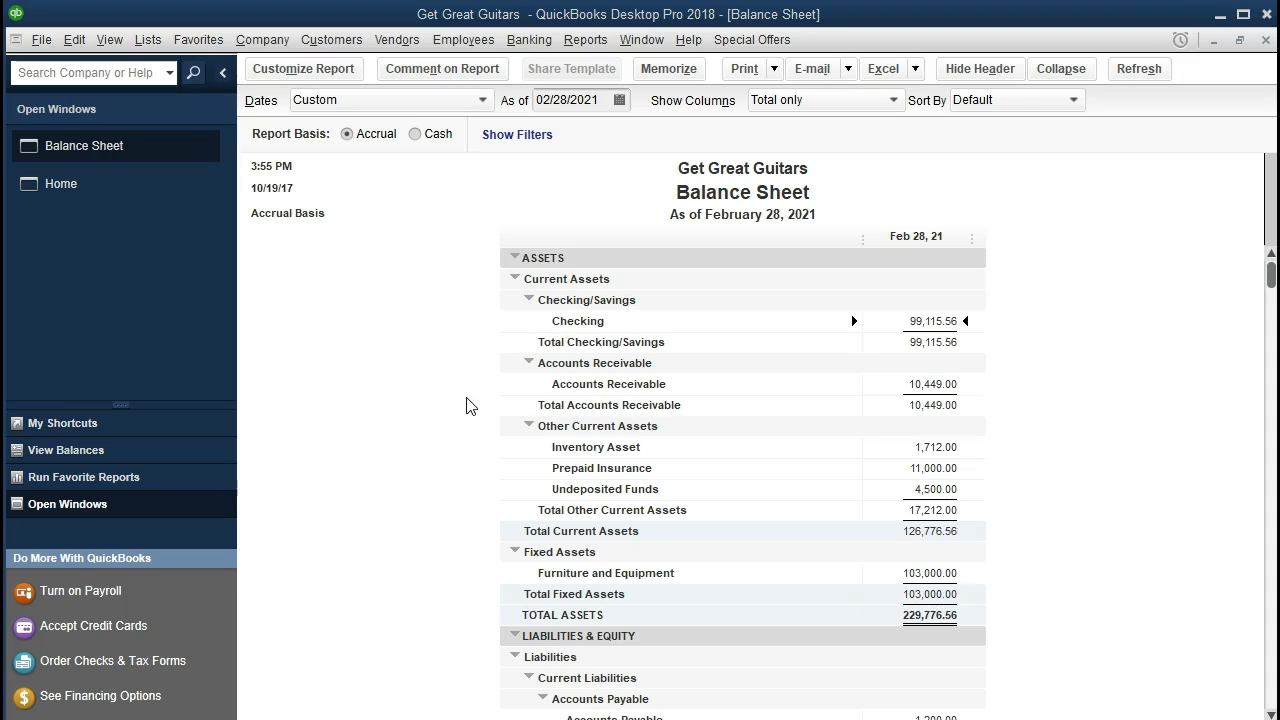
In QuickBooks, begin reconciling the Checking account with statement date 02/28/2021, ending balance 99,296.09, and no service charge or interest
{"action": "left_click", "coordinate": [528, 40]}
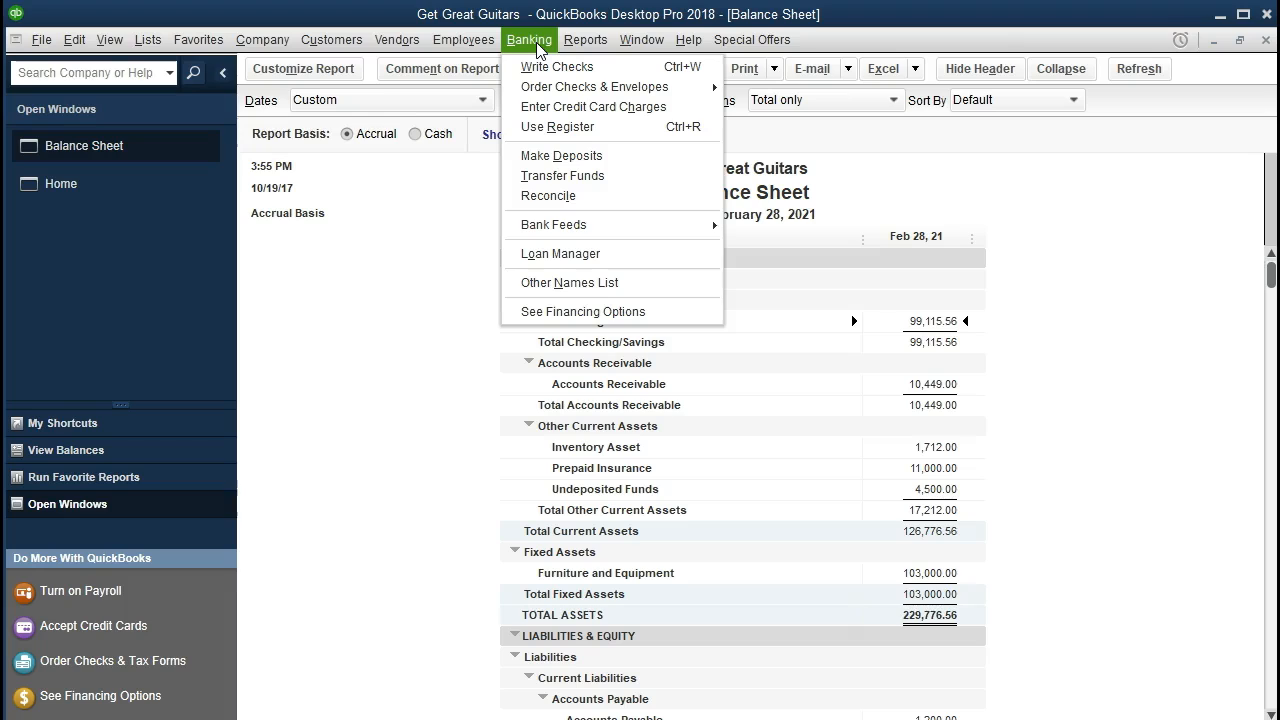
{"action": "left_click", "coordinate": [601, 197]}
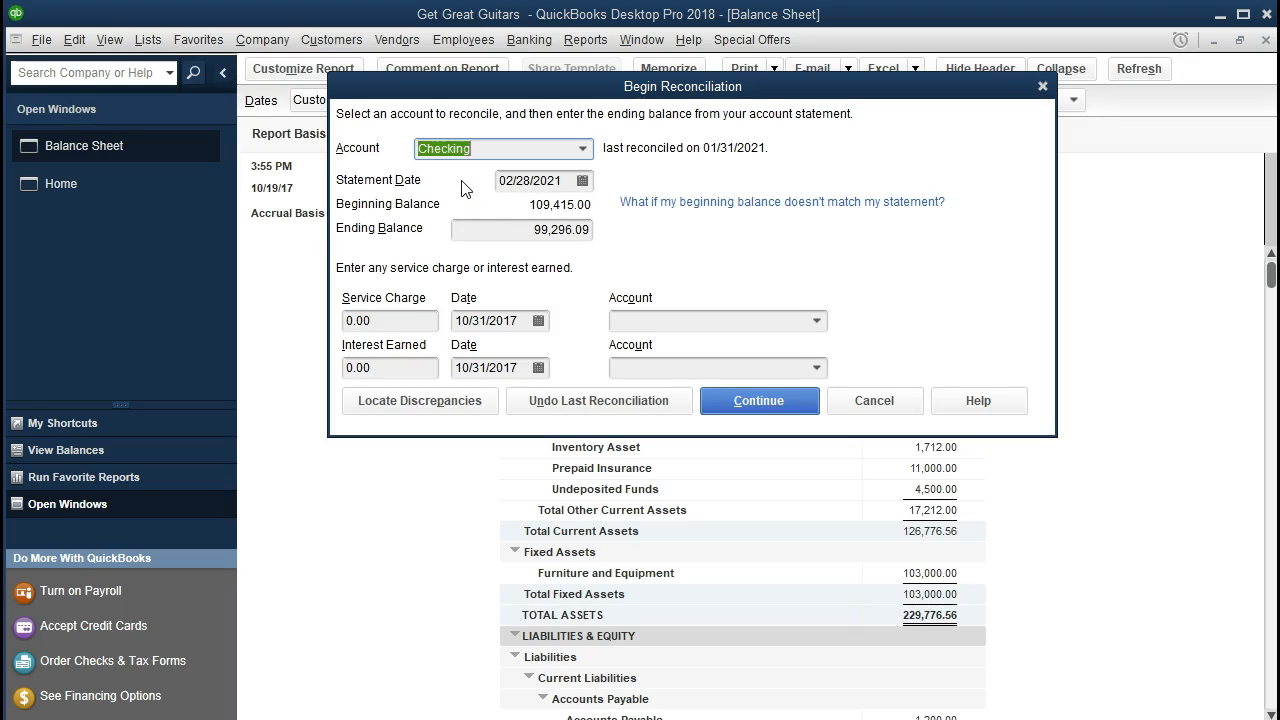
{"action": "key", "text": "Tab"}
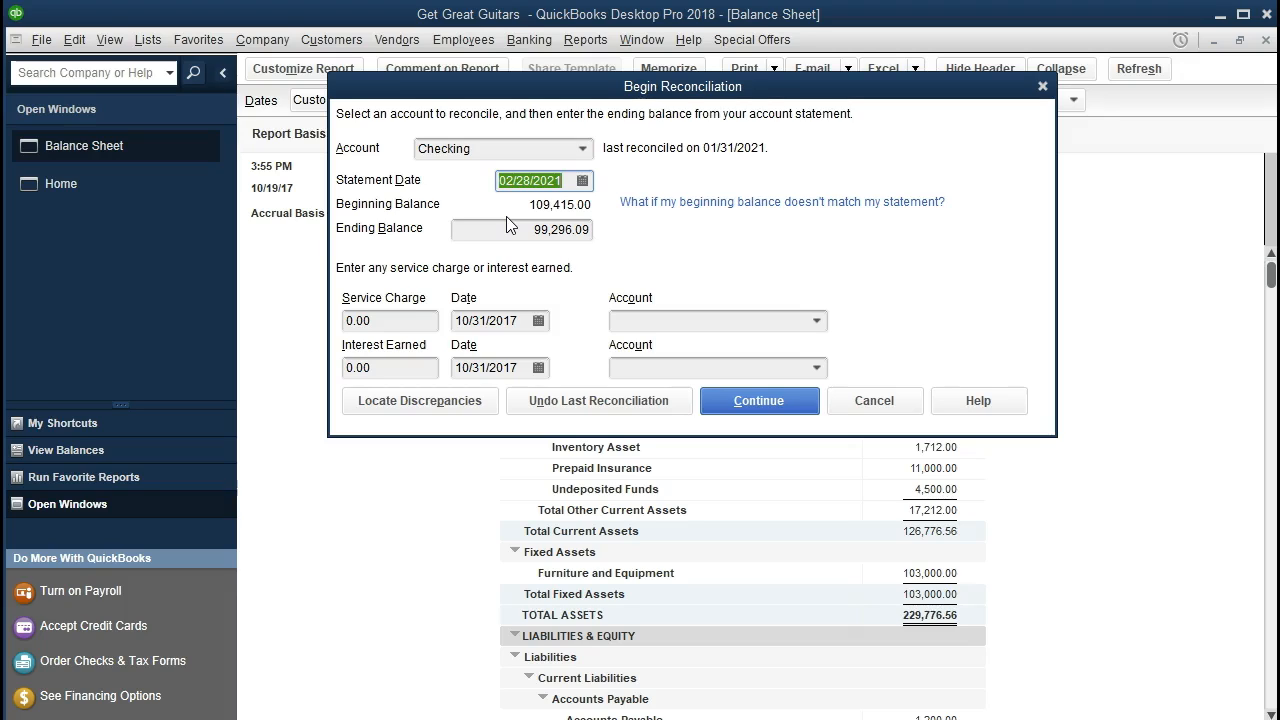
{"action": "key", "text": "Tab"}
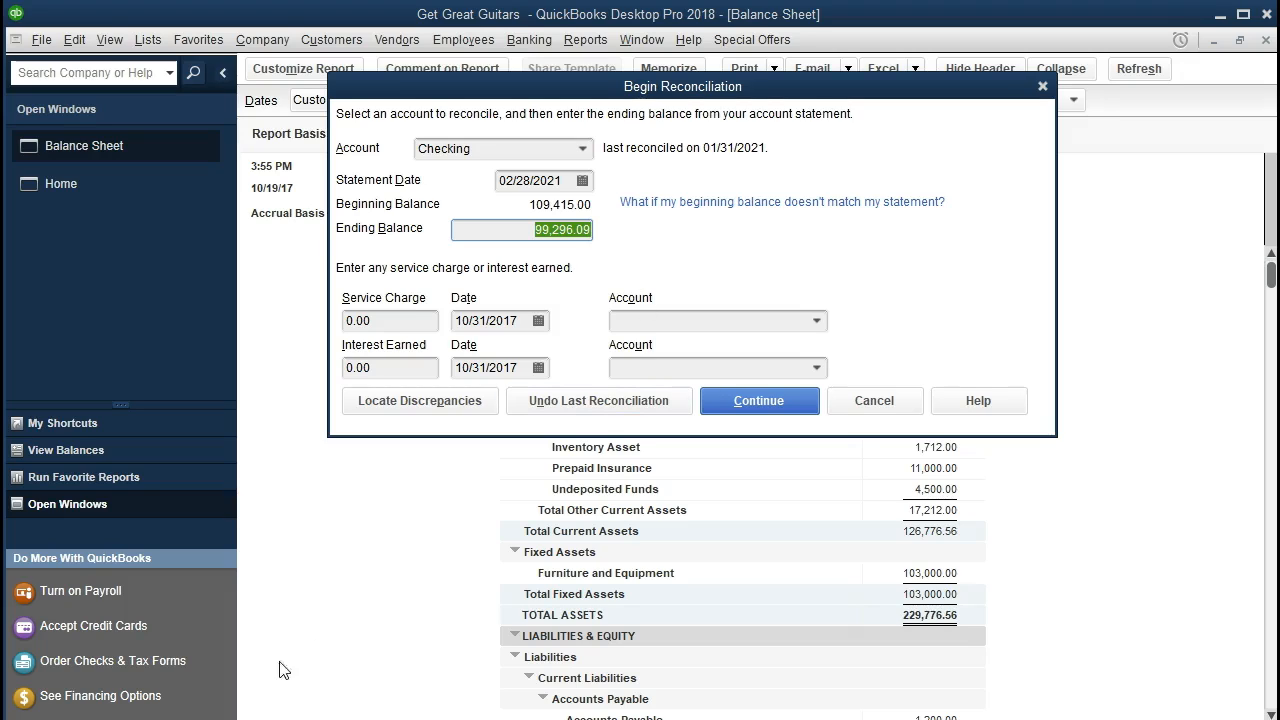
{"action": "left_click", "coordinate": [566, 230]}
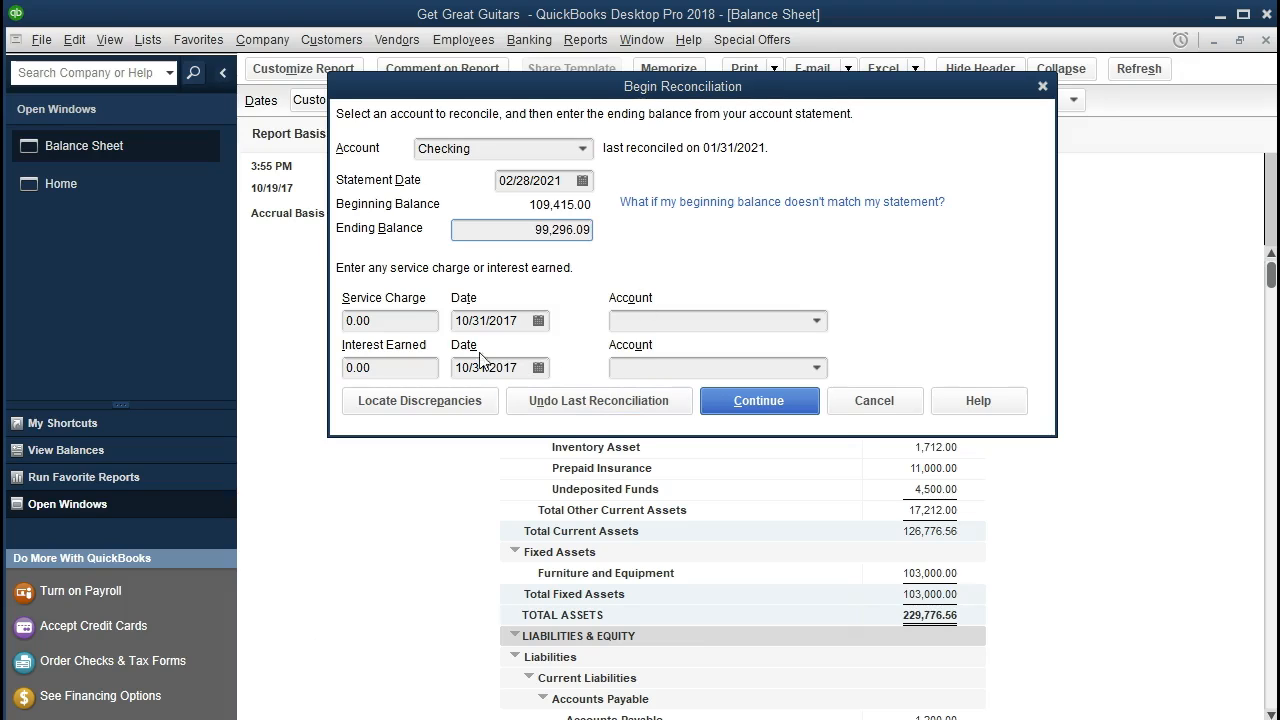
{"action": "left_click", "coordinate": [422, 328]}
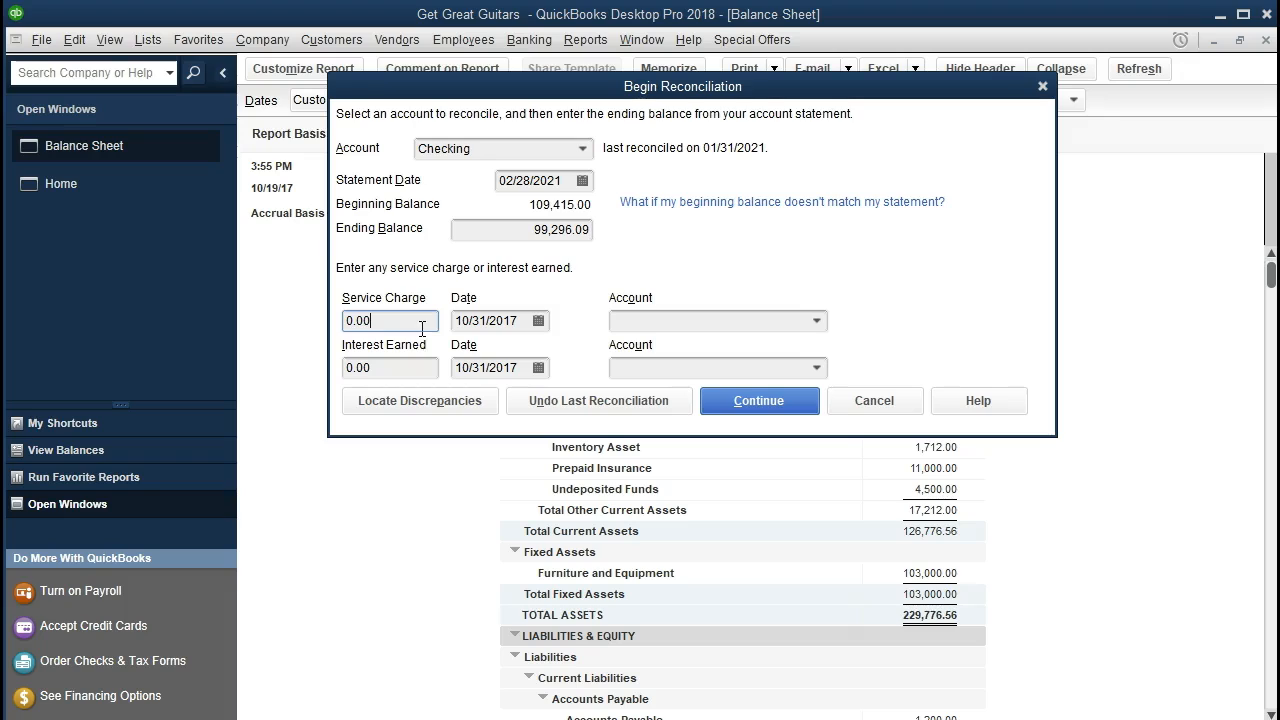
{"action": "left_click", "coordinate": [420, 376]}
{"action": "left_click", "coordinate": [760, 404]}
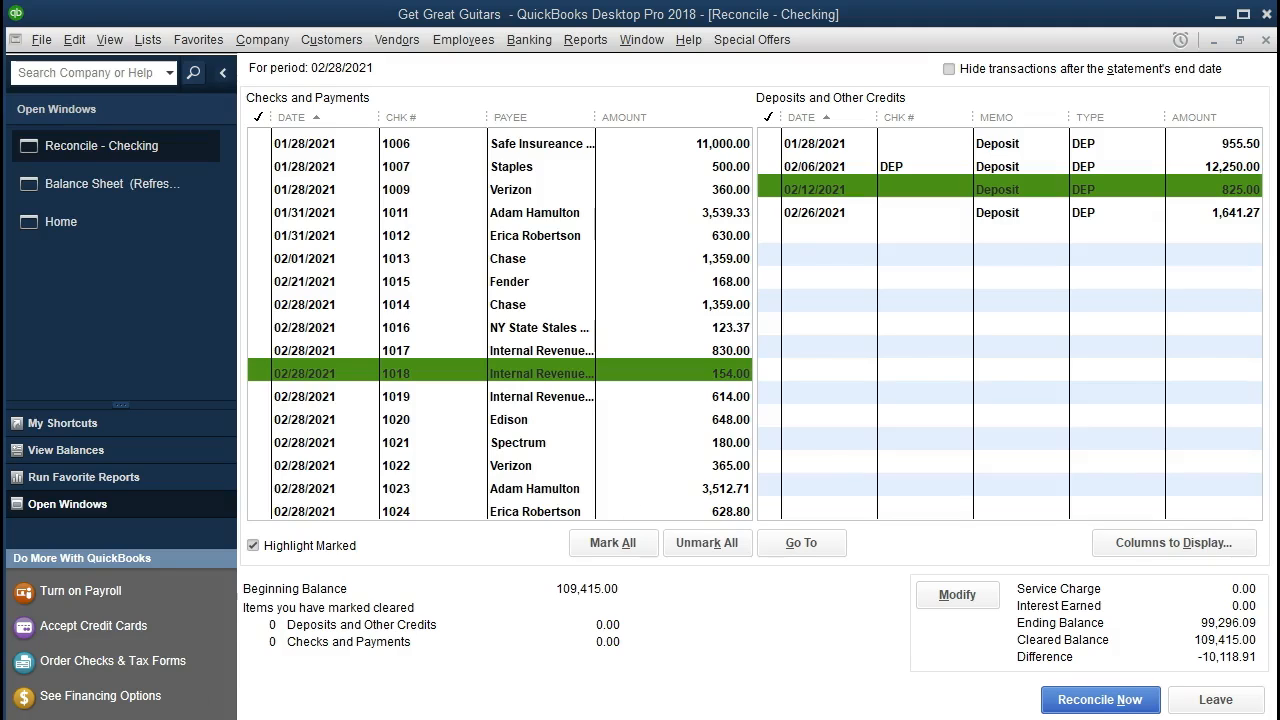
Bring up the Excel bank statement beside the reconciliation and review its checks, withdrawals, service charges and totals
{"action": "left_click", "coordinate": [176, 718]}
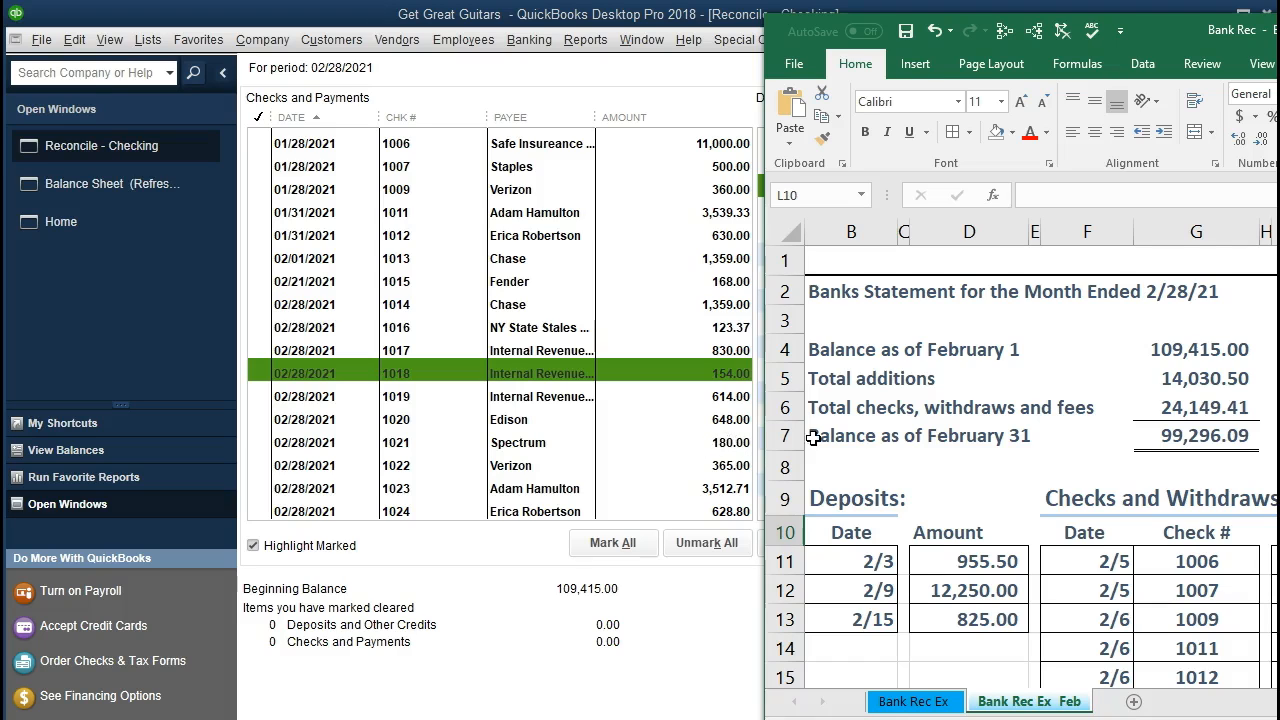
{"action": "left_click", "coordinate": [985, 460]}
{"action": "scroll", "coordinate": [987, 455], "scroll_direction": "down", "scroll_amount": 4}
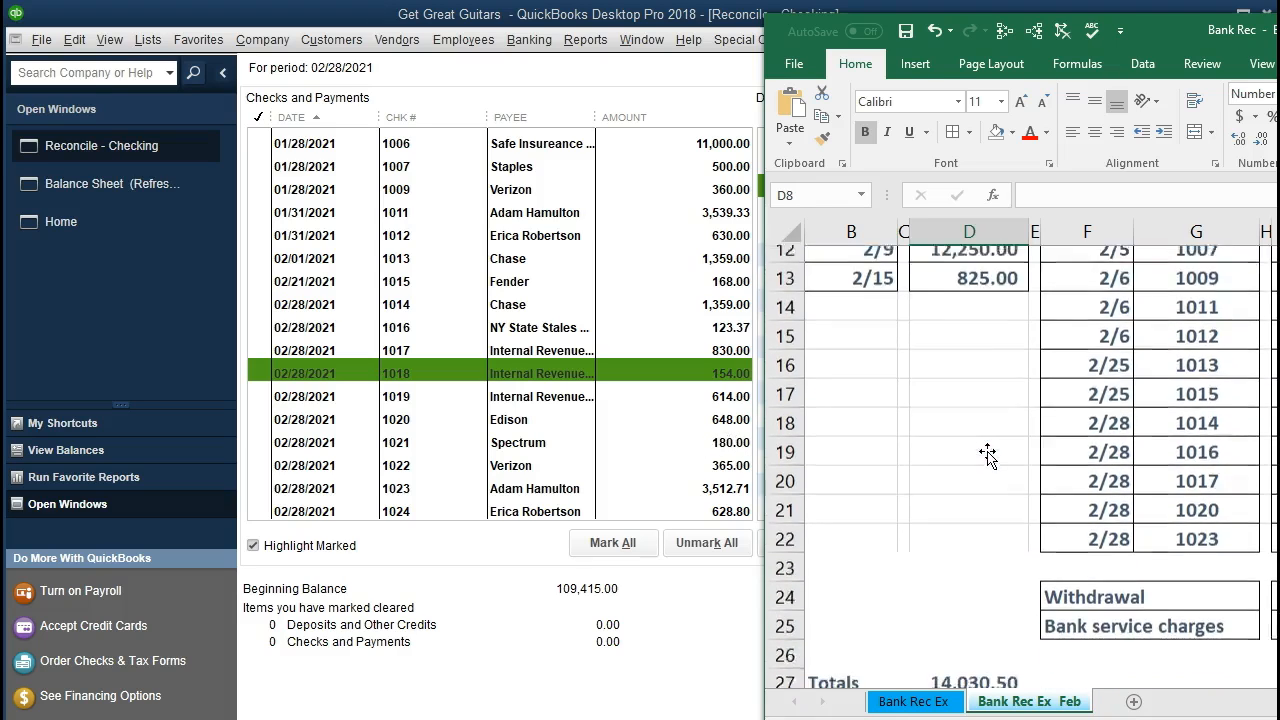
{"action": "scroll", "coordinate": [987, 455], "scroll_direction": "right", "scroll_amount": 3}
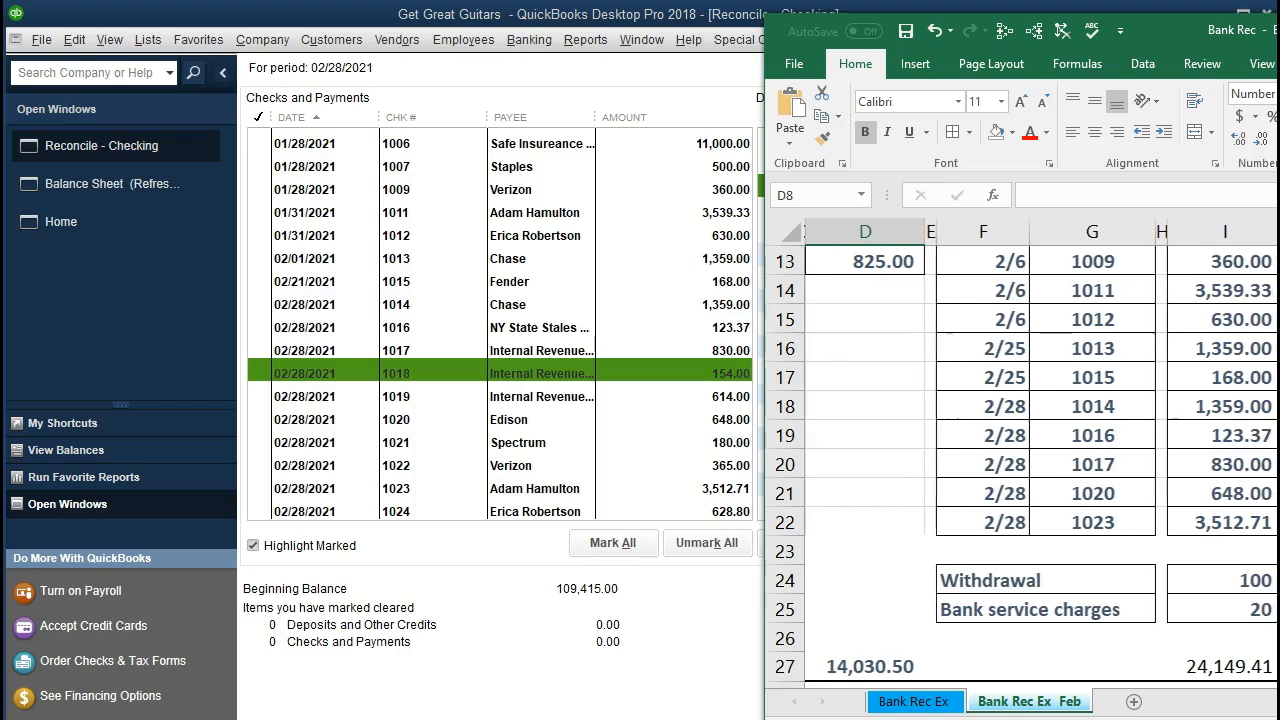
{"action": "scroll", "coordinate": [1250, 610], "scroll_direction": "down", "scroll_amount": 1}
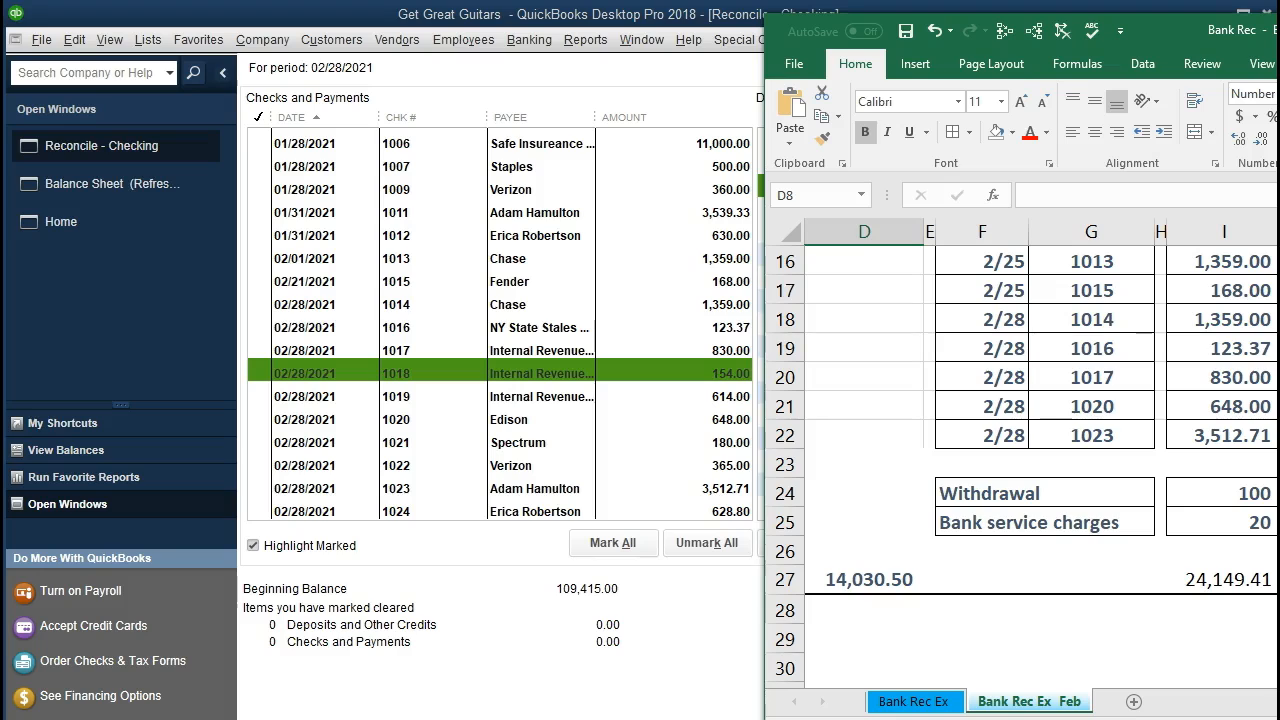
{"action": "scroll", "coordinate": [1016, 613], "scroll_direction": "left", "scroll_amount": 3}
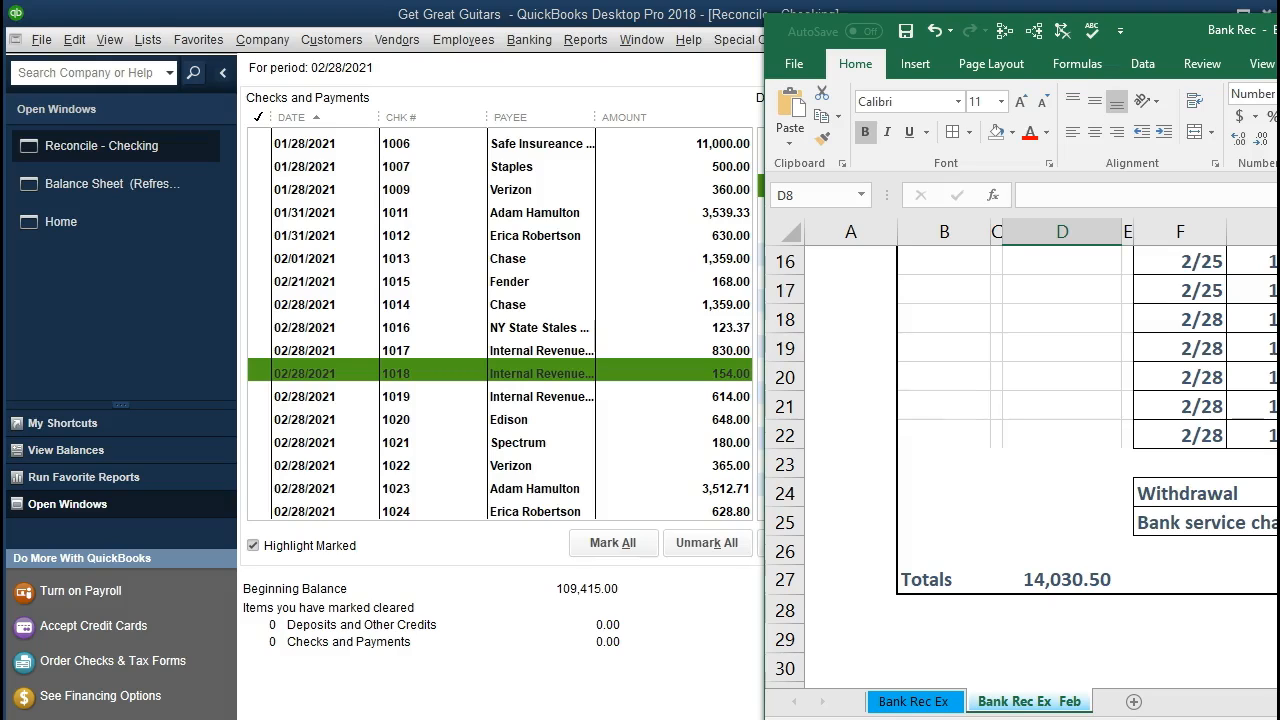
Compare the February statement's checks and withdrawals in Excel with the open checks and payments in the QuickBooks reconciliation
{"action": "scroll", "coordinate": [1020, 420], "scroll_direction": "right", "scroll_amount": 1}
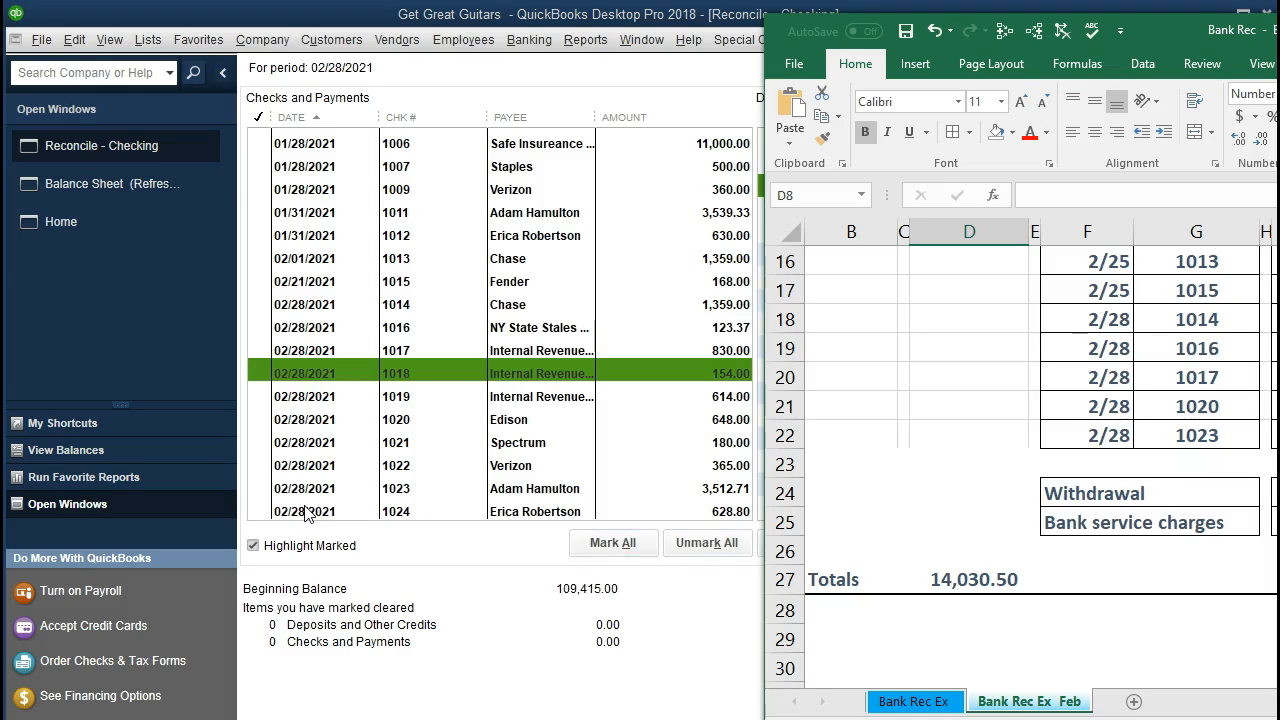
{"action": "left_click", "coordinate": [920, 416]}
{"action": "scroll", "coordinate": [920, 422], "scroll_direction": "up", "scroll_amount": 2}
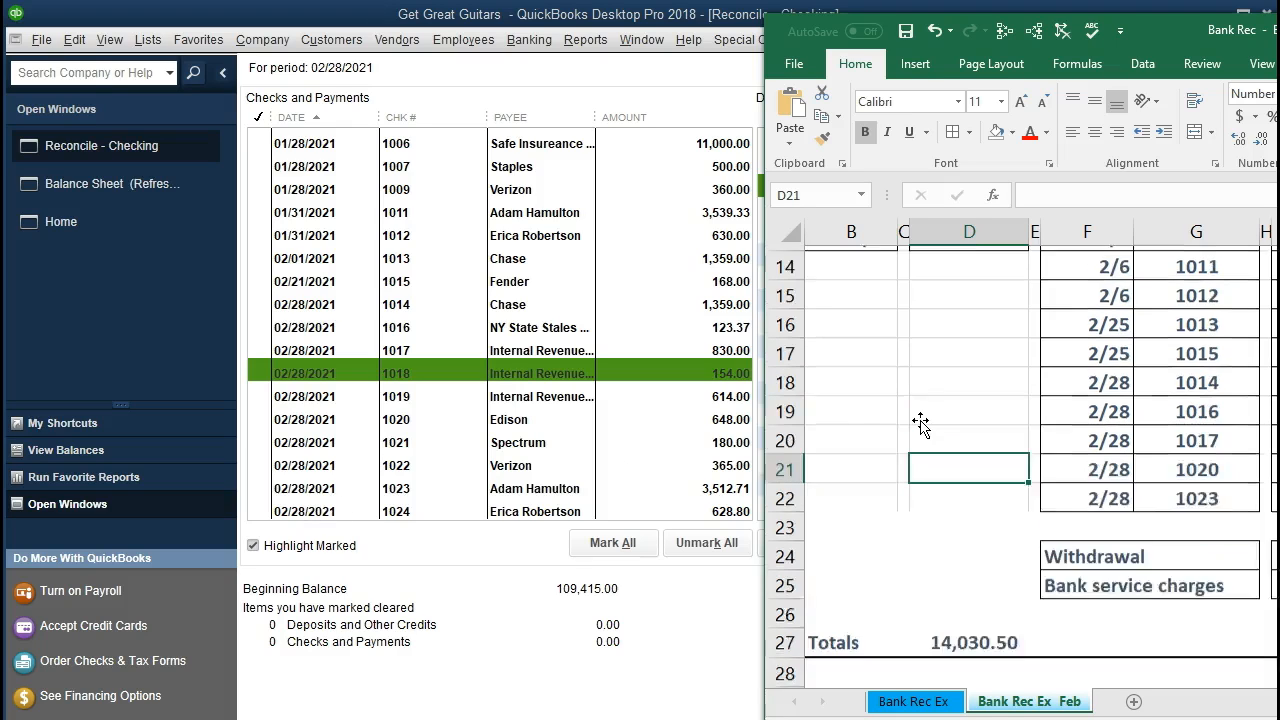
{"action": "scroll", "coordinate": [920, 424], "scroll_direction": "up", "scroll_amount": 1}
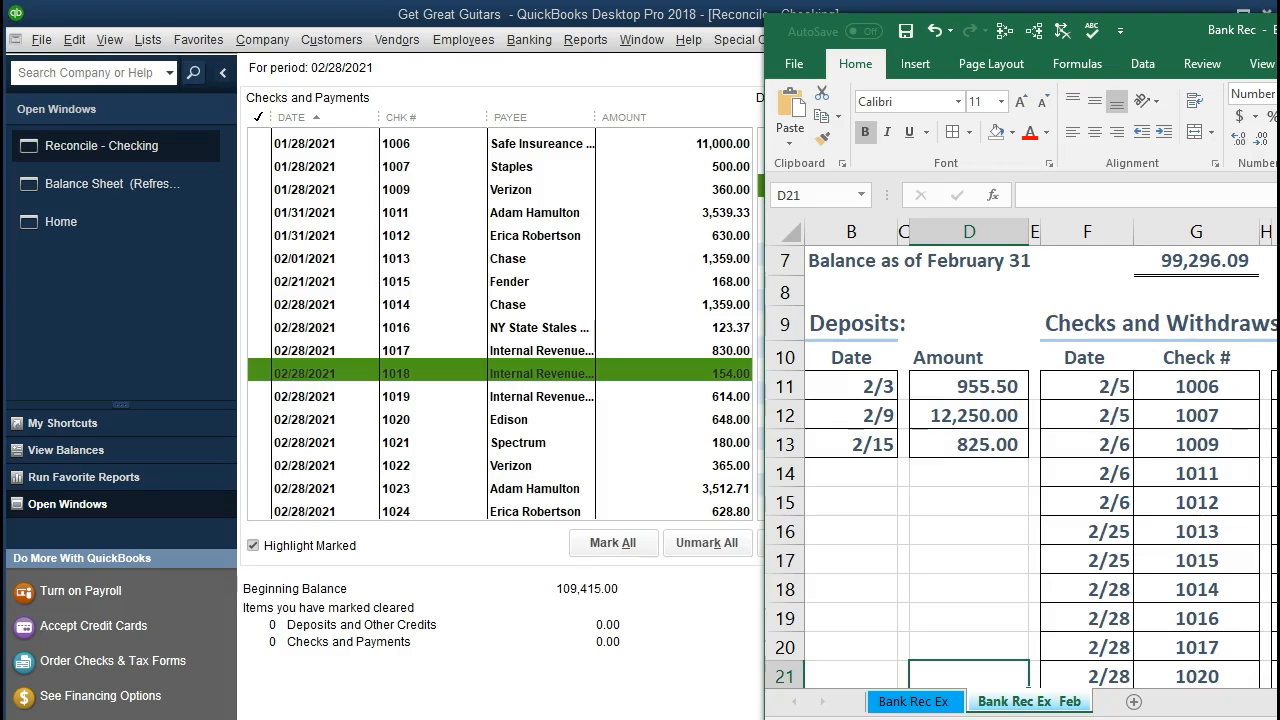
{"action": "scroll", "coordinate": [1020, 460], "scroll_direction": "right", "scroll_amount": 2}
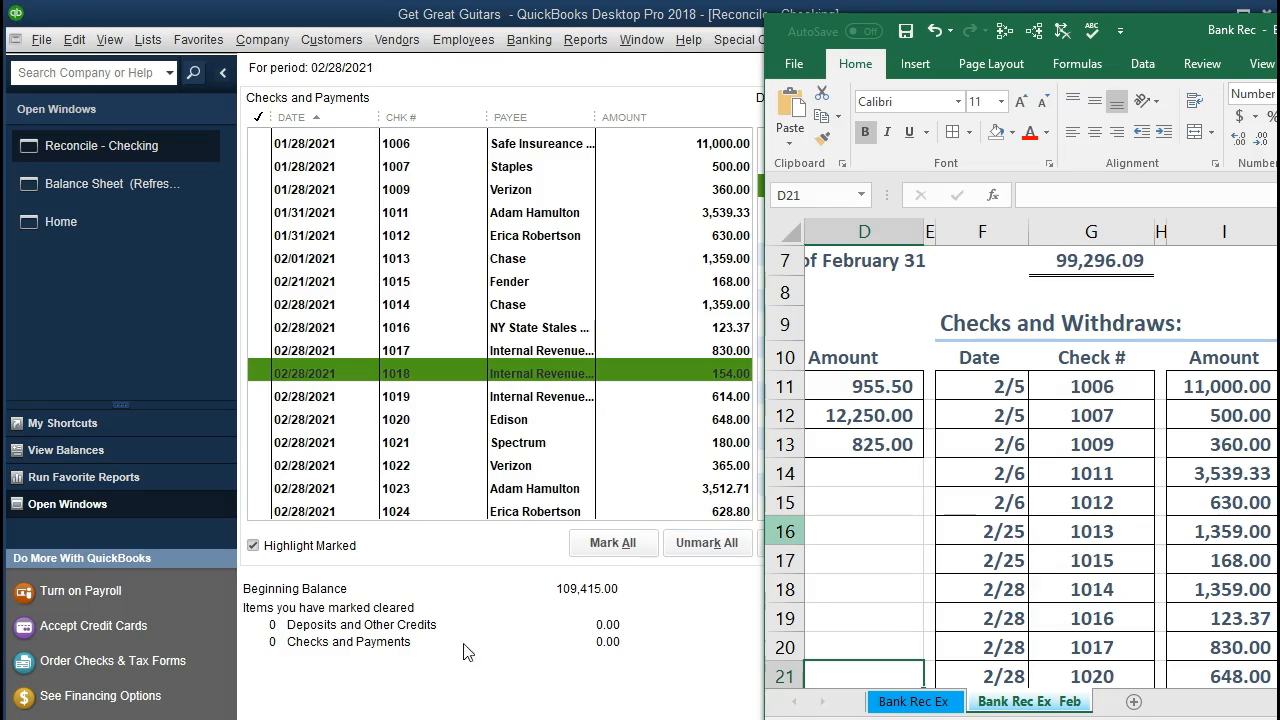
{"action": "left_click", "coordinate": [525, 664]}
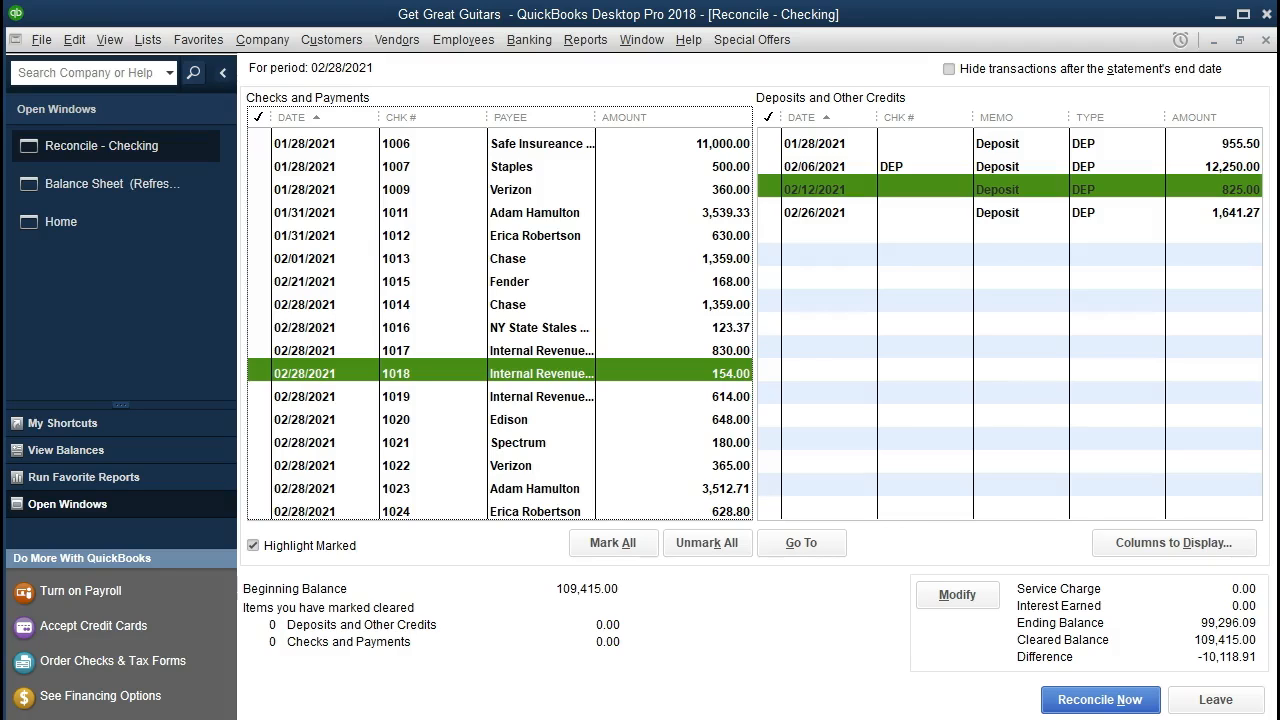
{"action": "left_click", "coordinate": [533, 718]}
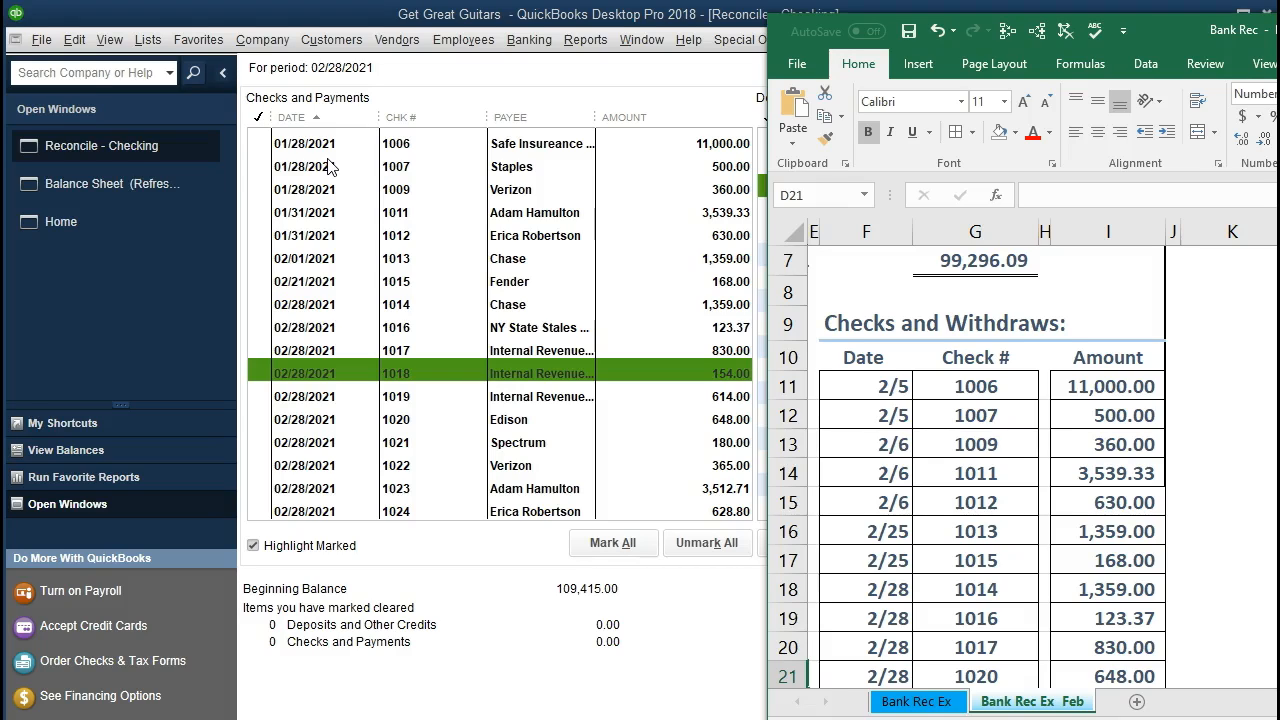
Mark check 1006 for 11,000.00 as cleared in QuickBooks and fill its row F11:I11 green on the Excel statement
{"action": "left_click", "coordinate": [260, 145]}
{"action": "key", "text": "alt+Tab"}
{"action": "left_click", "coordinate": [960, 386]}
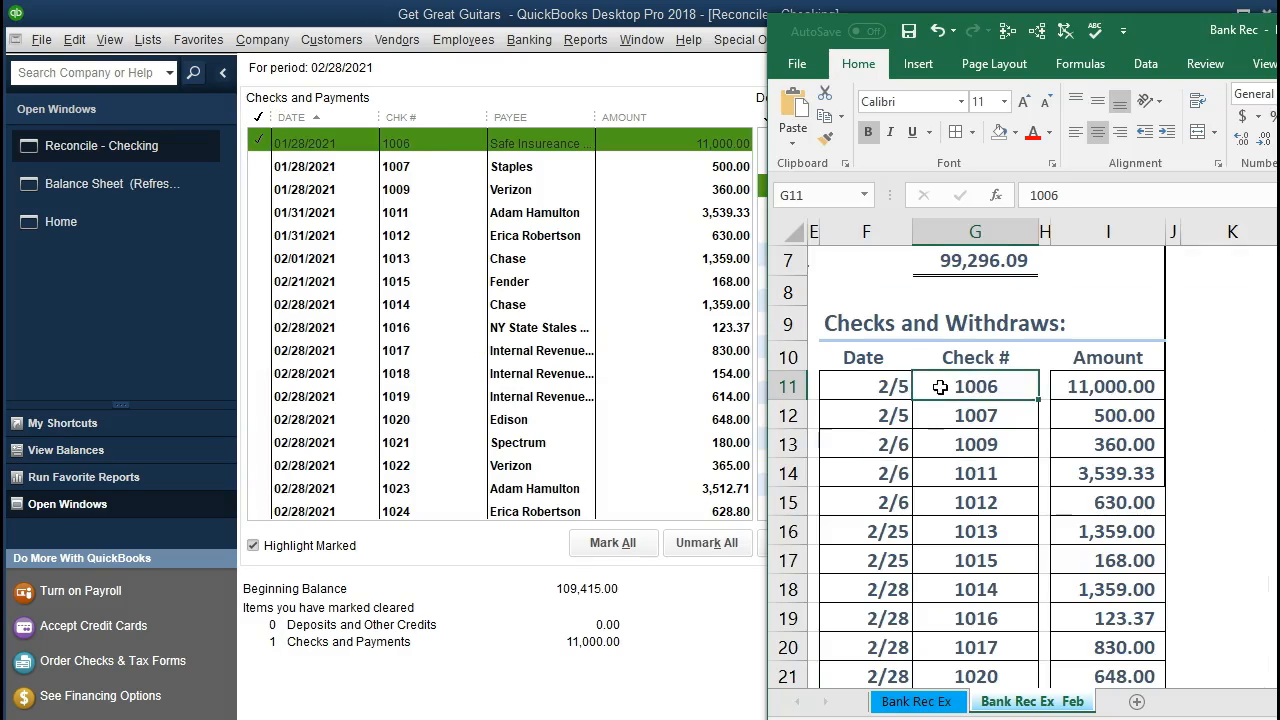
{"action": "left_click", "coordinate": [900, 389]}
{"action": "left_click_drag", "start_coordinate": [953, 396], "coordinate": [1085, 392]}
{"action": "right_click", "coordinate": [1090, 392]}
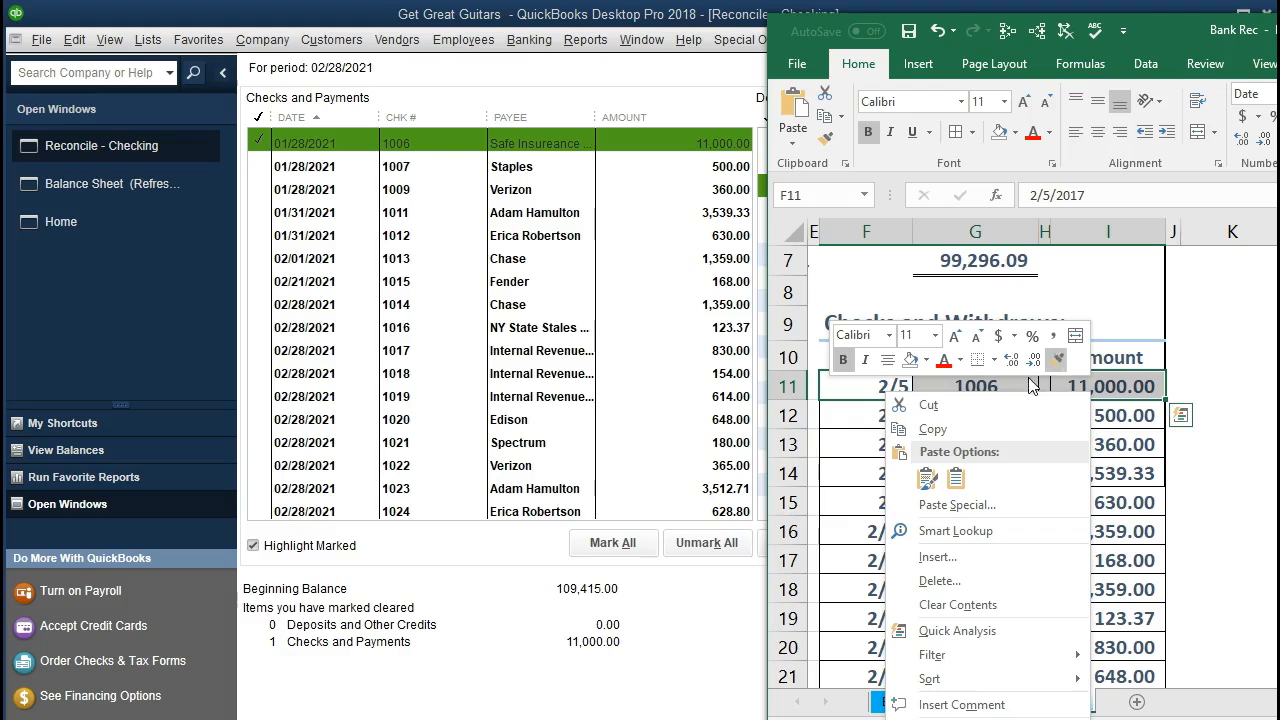
{"action": "left_click", "coordinate": [926, 359]}
{"action": "left_click", "coordinate": [978, 514]}
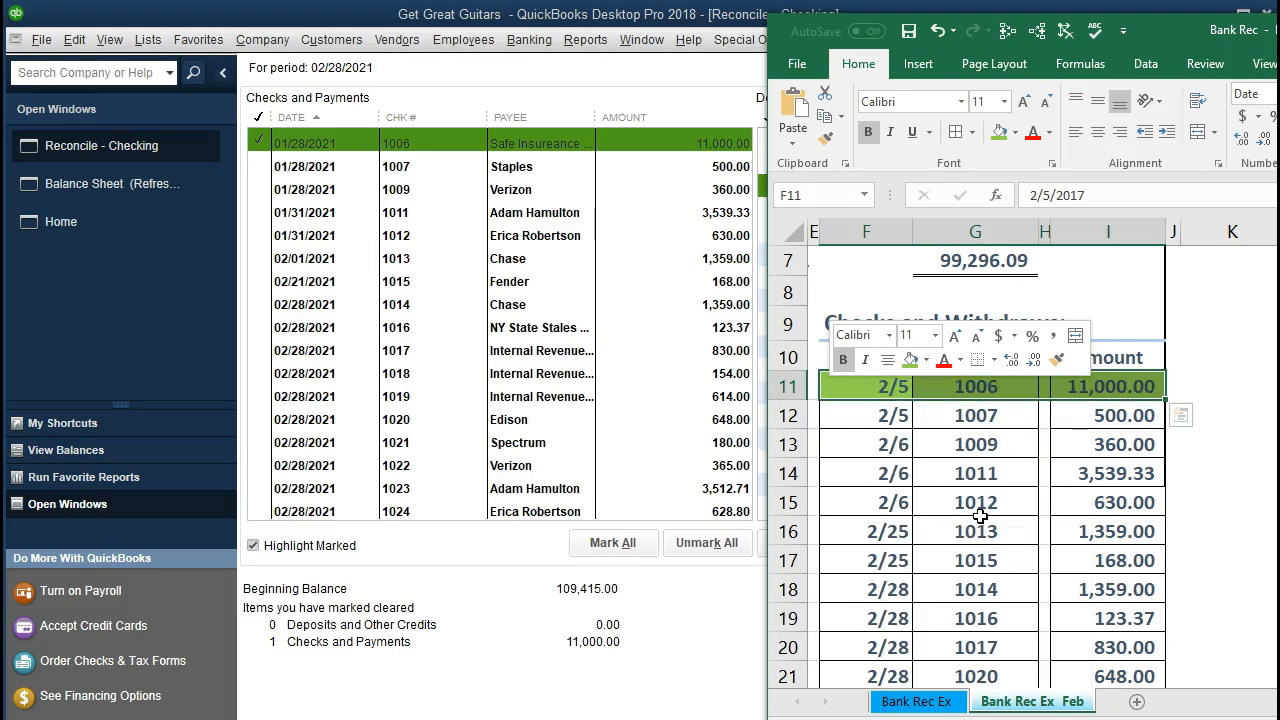
Mark check 1007 for 500.00 as cleared in the reconciliation and shade its statement row F12:I12 green
{"action": "left_click", "coordinate": [1063, 425]}
{"action": "left_click", "coordinate": [1009, 420]}
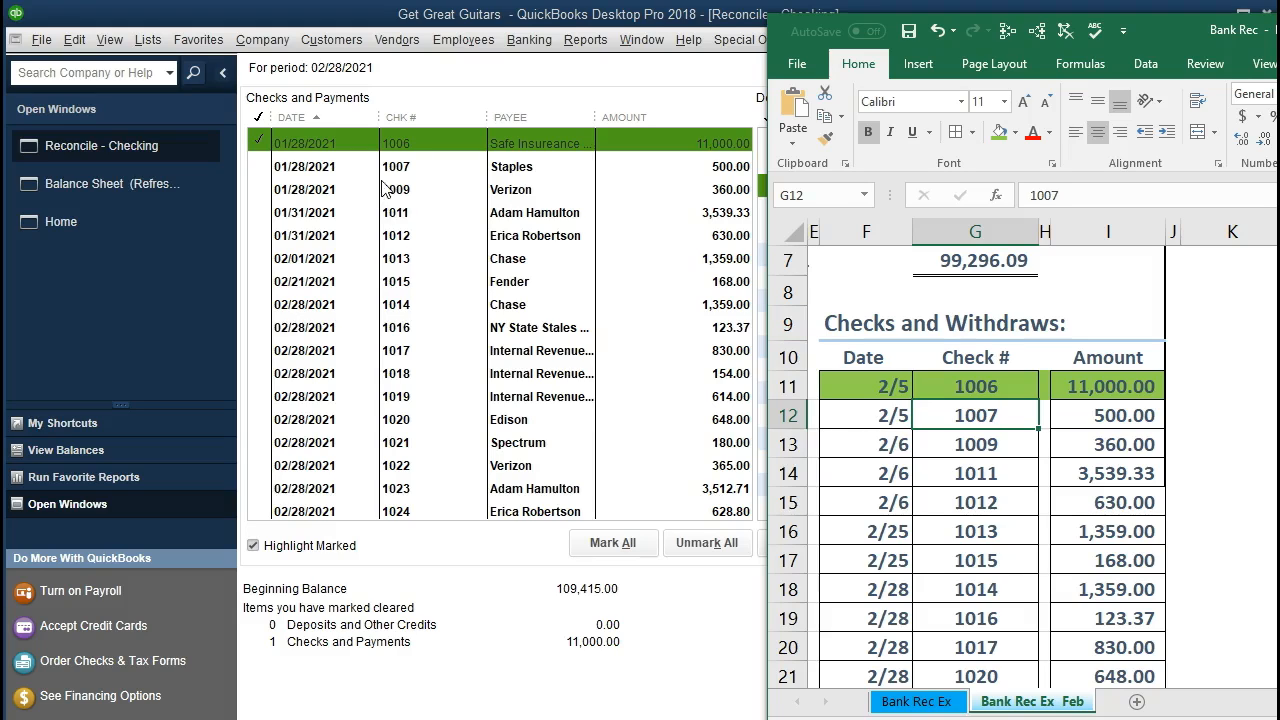
{"action": "left_click", "coordinate": [655, 174]}
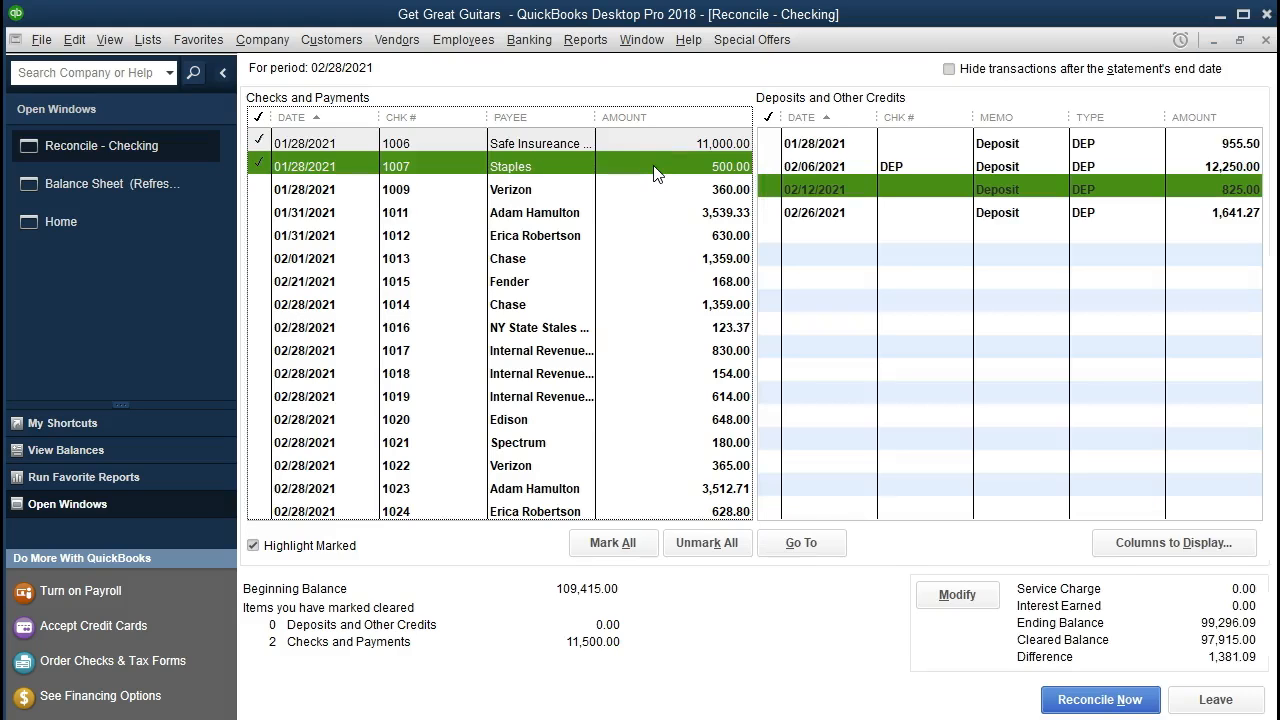
{"action": "left_click", "coordinate": [1063, 449]}
{"action": "left_click_drag", "start_coordinate": [884, 424], "coordinate": [1080, 417]}
{"action": "right_click", "coordinate": [1090, 421]}
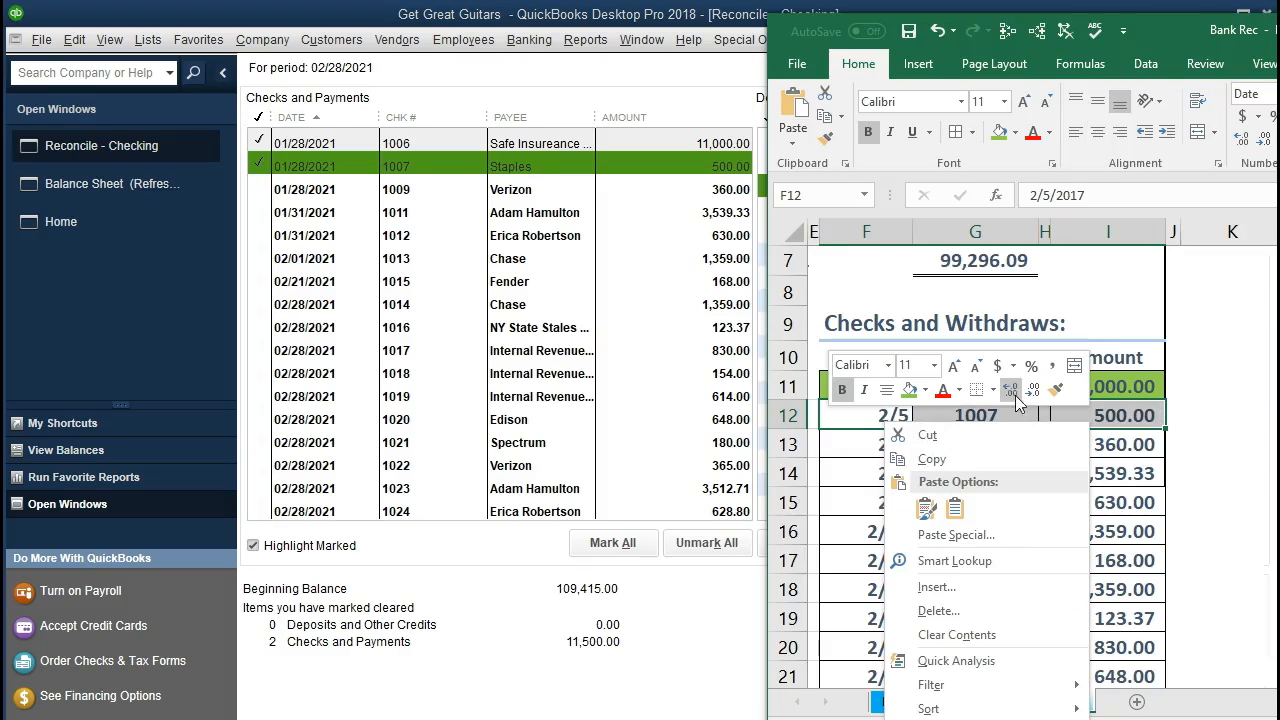
{"action": "left_click", "coordinate": [909, 389]}
Clear check 1009 for 360.00 in the reconciliation and fill its statement row F13:I13 green
{"action": "left_click", "coordinate": [1080, 443]}
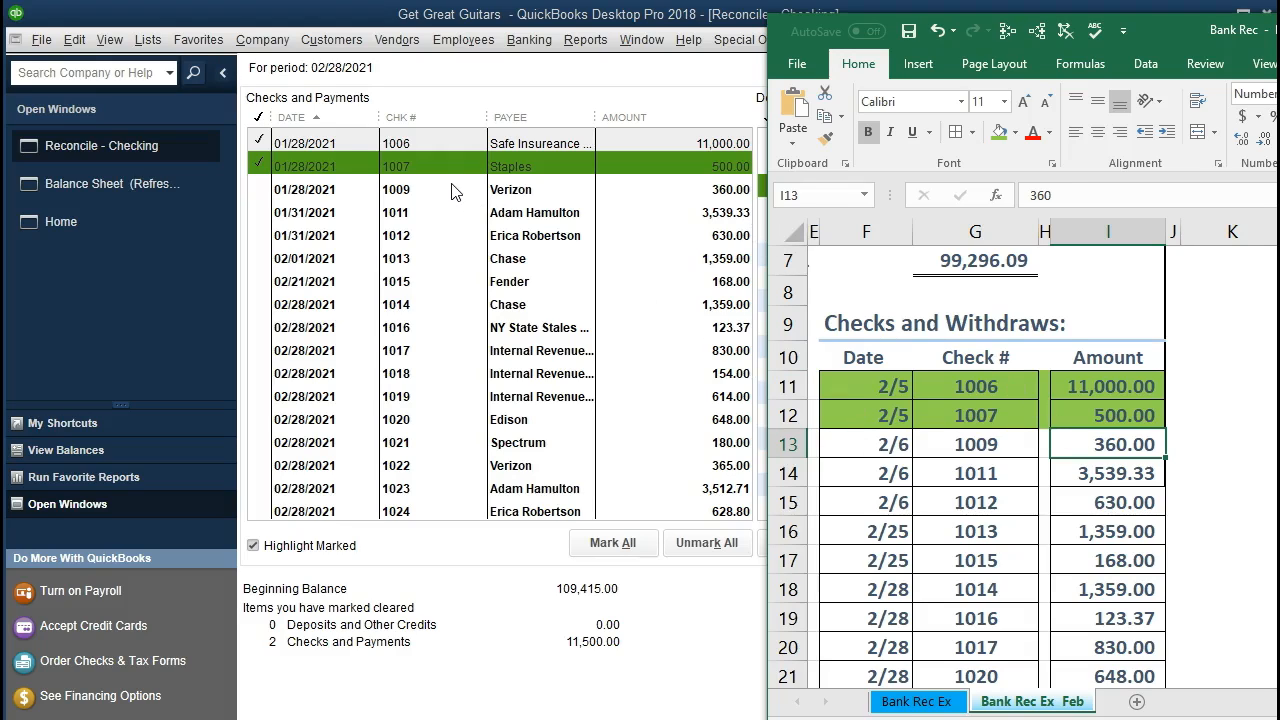
{"action": "left_click", "coordinate": [674, 189]}
{"action": "key", "text": "alt+Tab"}
{"action": "left_click", "coordinate": [1029, 480]}
{"action": "left_click_drag", "start_coordinate": [876, 447], "coordinate": [1066, 436]}
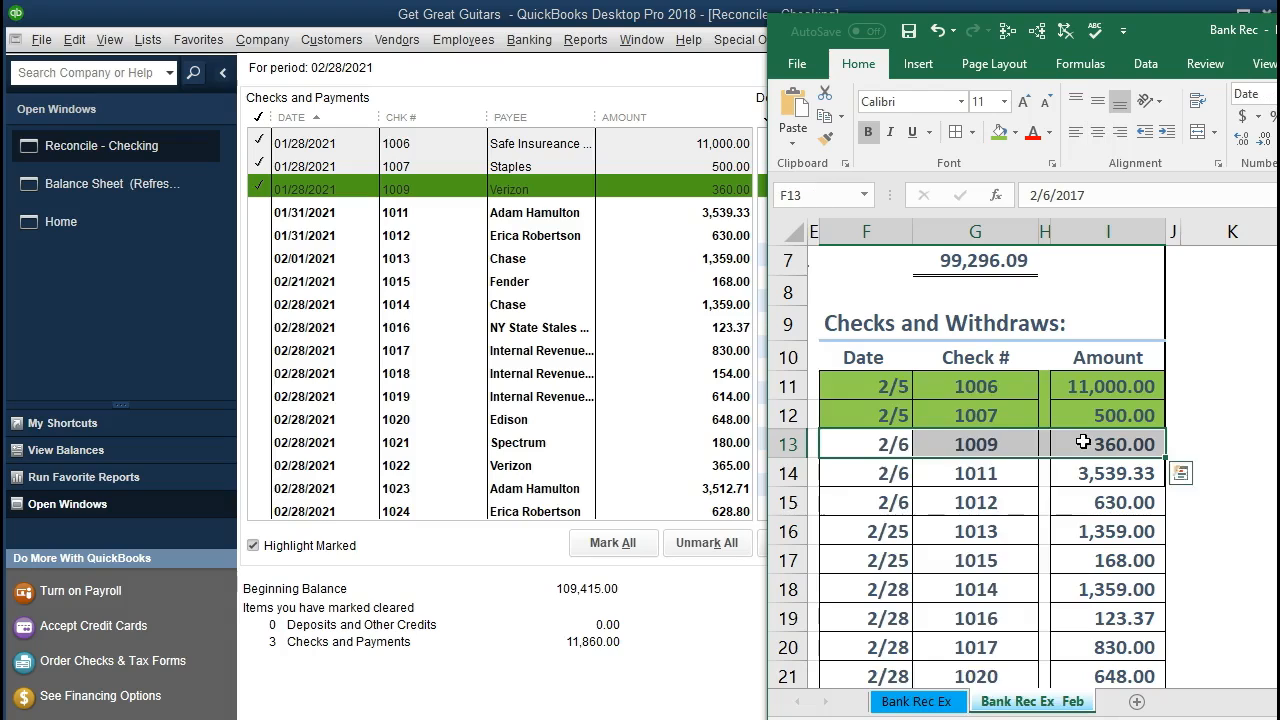
{"action": "right_click", "coordinate": [1066, 438]}
{"action": "left_click", "coordinate": [904, 418]}
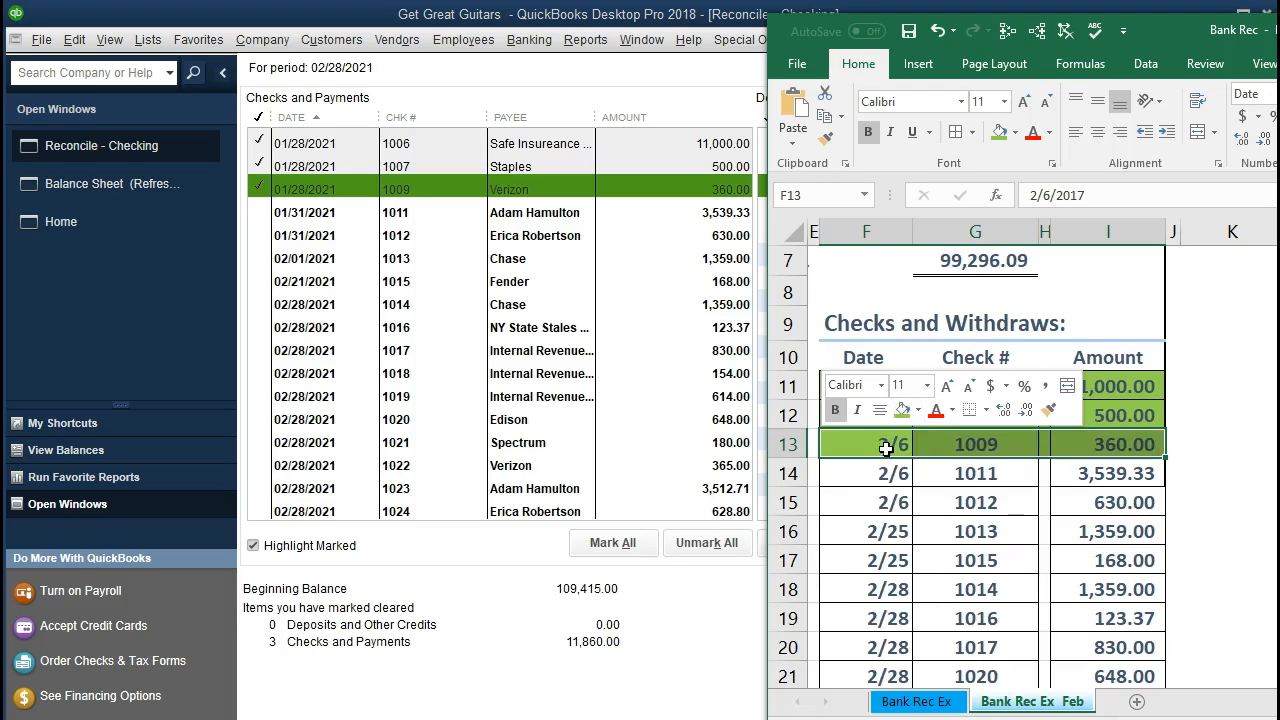
Mark check 1011 for 3,539.33 as cleared in QuickBooks and fill row F14:I14 of the statement green
{"action": "left_click", "coordinate": [1077, 474]}
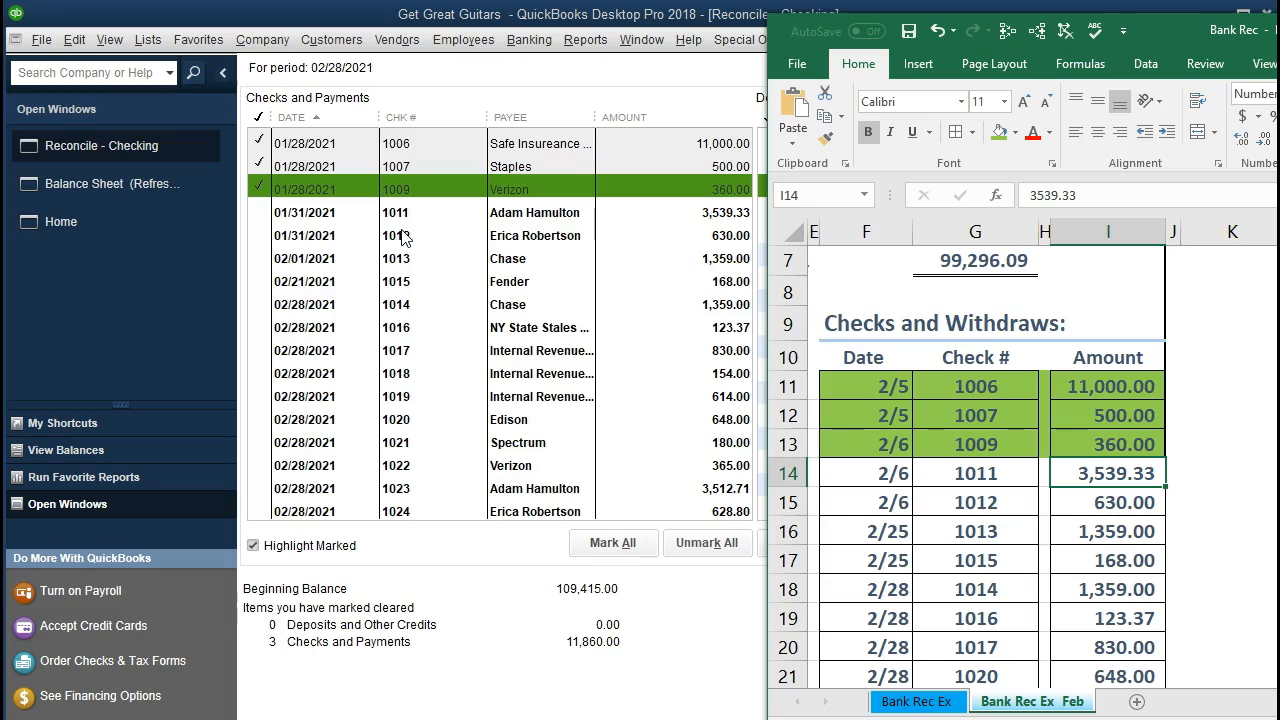
{"action": "left_click", "coordinate": [680, 213]}
{"action": "key", "text": "alt+Tab"}
{"action": "left_click_drag", "start_coordinate": [896, 459], "coordinate": [1088, 477]}
{"action": "right_click", "coordinate": [873, 480]}
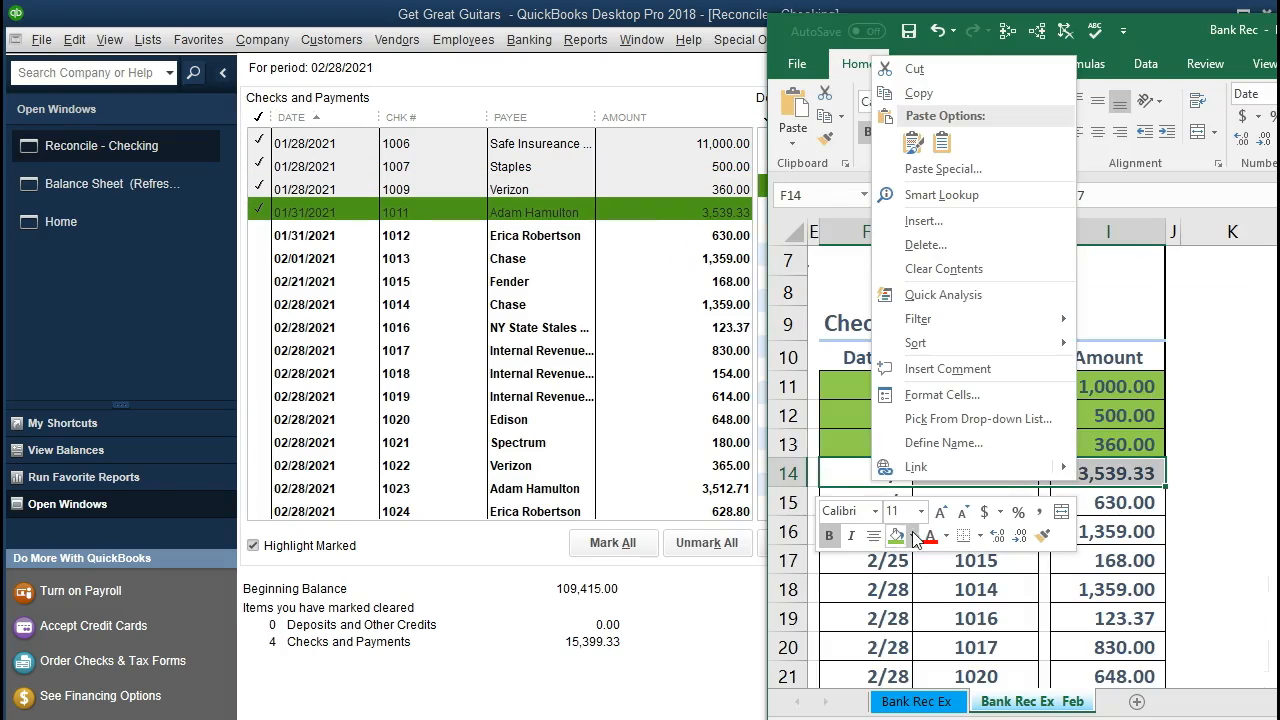
{"action": "left_click", "coordinate": [910, 536]}
{"action": "left_click", "coordinate": [1128, 528]}
Mark check 1012 for 630.00 as cleared in QuickBooks and fill row F15:I15 of the statement green
{"action": "left_click", "coordinate": [1105, 504]}
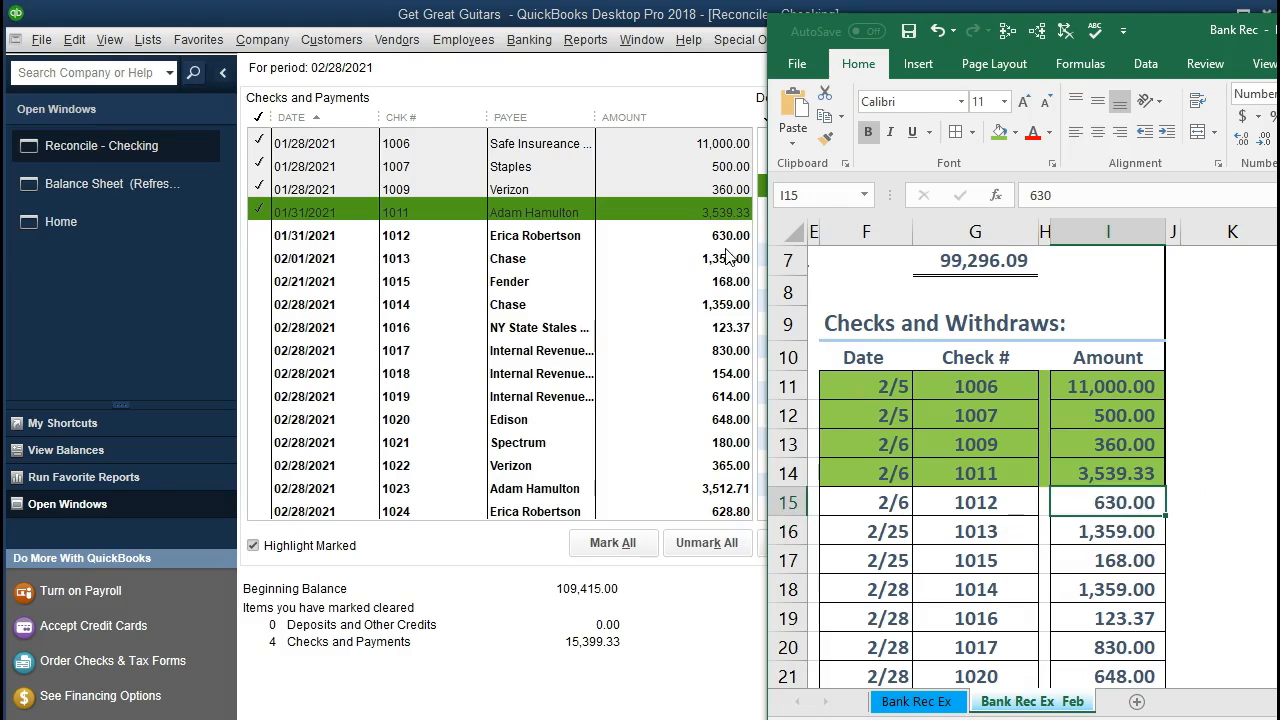
{"action": "left_click", "coordinate": [671, 237]}
{"action": "left_click", "coordinate": [1175, 520]}
{"action": "left_click_drag", "start_coordinate": [897, 503], "coordinate": [1080, 508]}
{"action": "right_click", "coordinate": [1080, 508]}
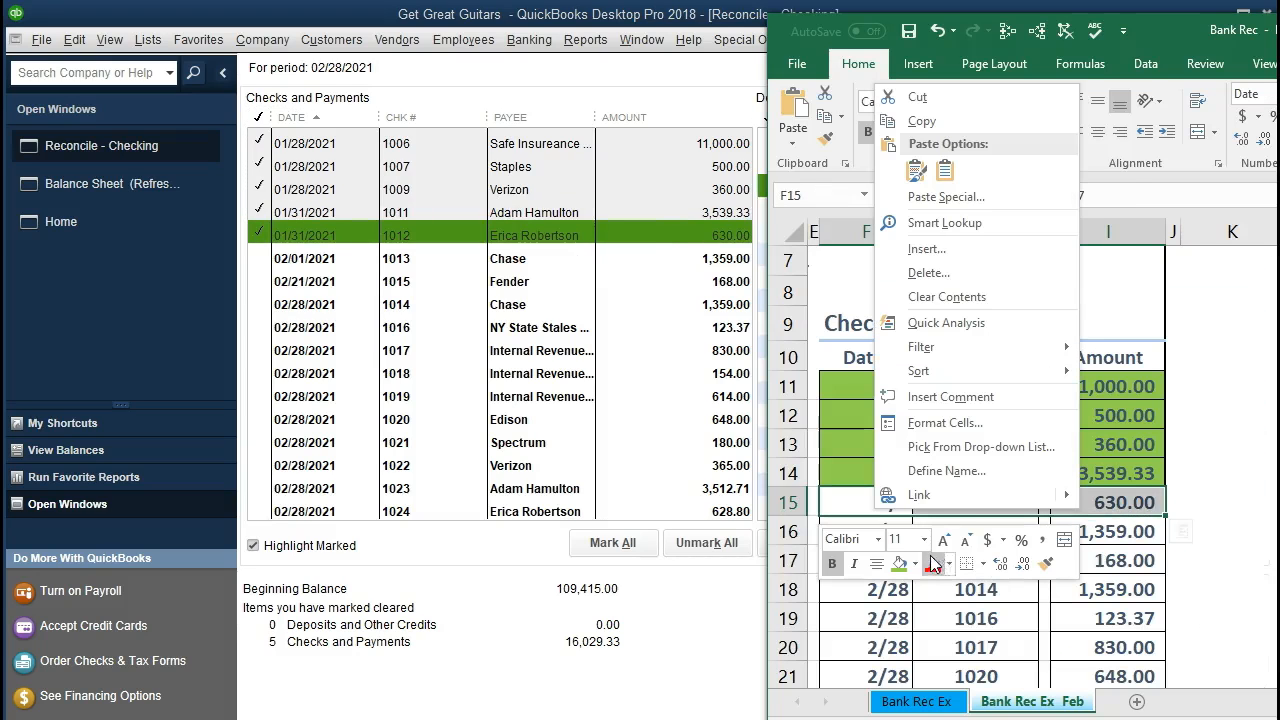
{"action": "left_click", "coordinate": [893, 564]}
{"action": "left_click", "coordinate": [1024, 450]}
{"action": "left_click_drag", "start_coordinate": [1024, 450], "coordinate": [1024, 452]}
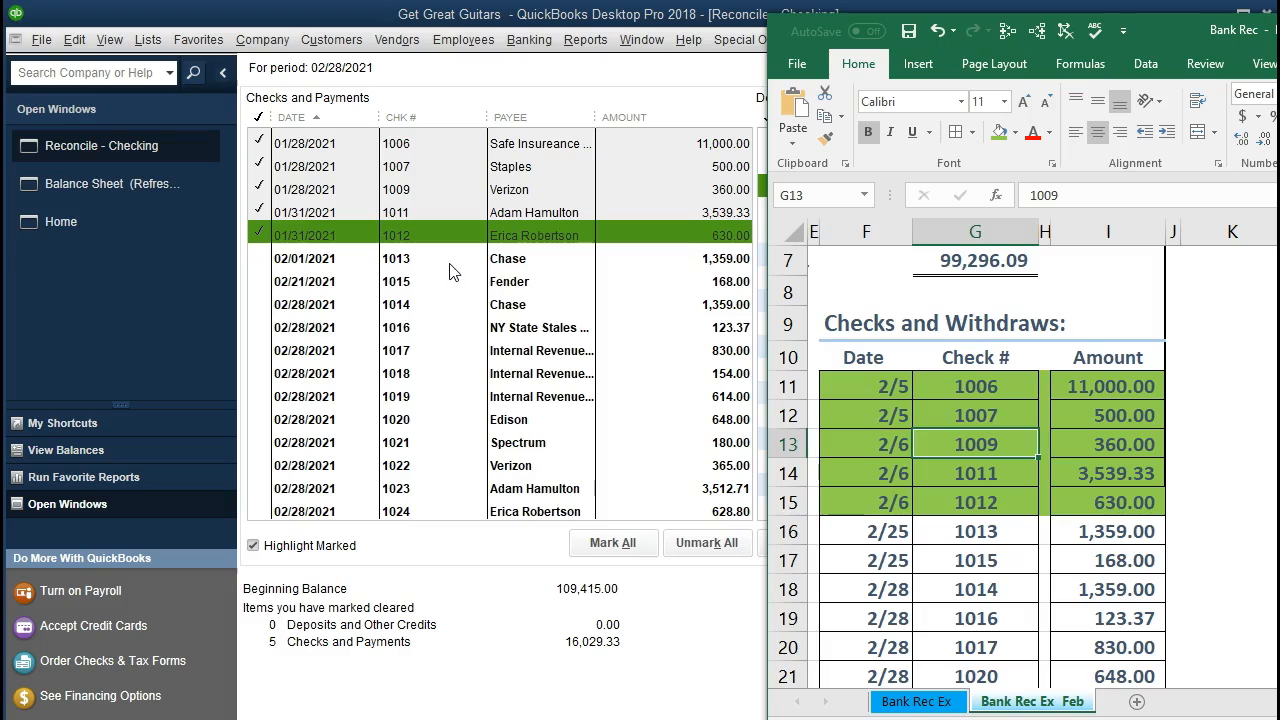
Clear check 1013 to Chase for 1,359.00 in the reconciliation and fill its statement row F16:I16 green
{"action": "left_click", "coordinate": [657, 261]}
{"action": "key", "text": "alt+Tab"}
{"action": "left_click", "coordinate": [880, 530]}
{"action": "left_click_drag", "start_coordinate": [946, 528], "coordinate": [1078, 527]}
{"action": "right_click", "coordinate": [1102, 538]}
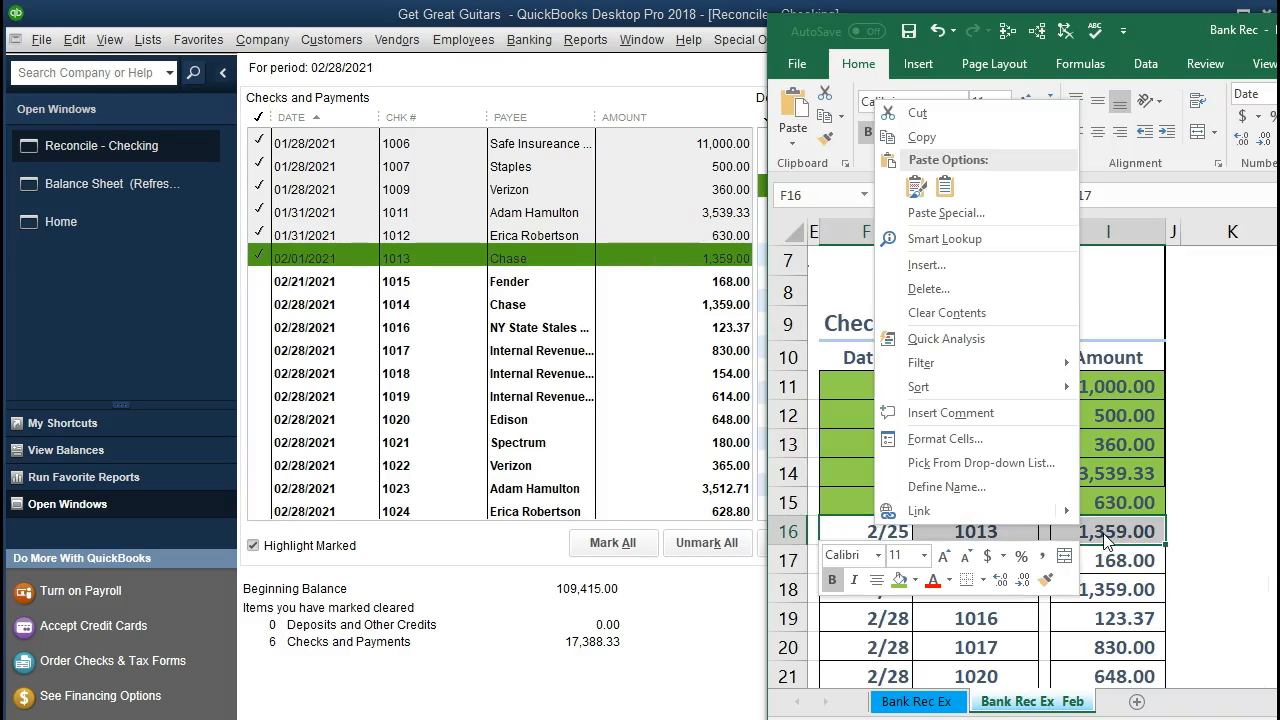
{"action": "left_click", "coordinate": [899, 583]}
{"action": "left_click", "coordinate": [1140, 590]}
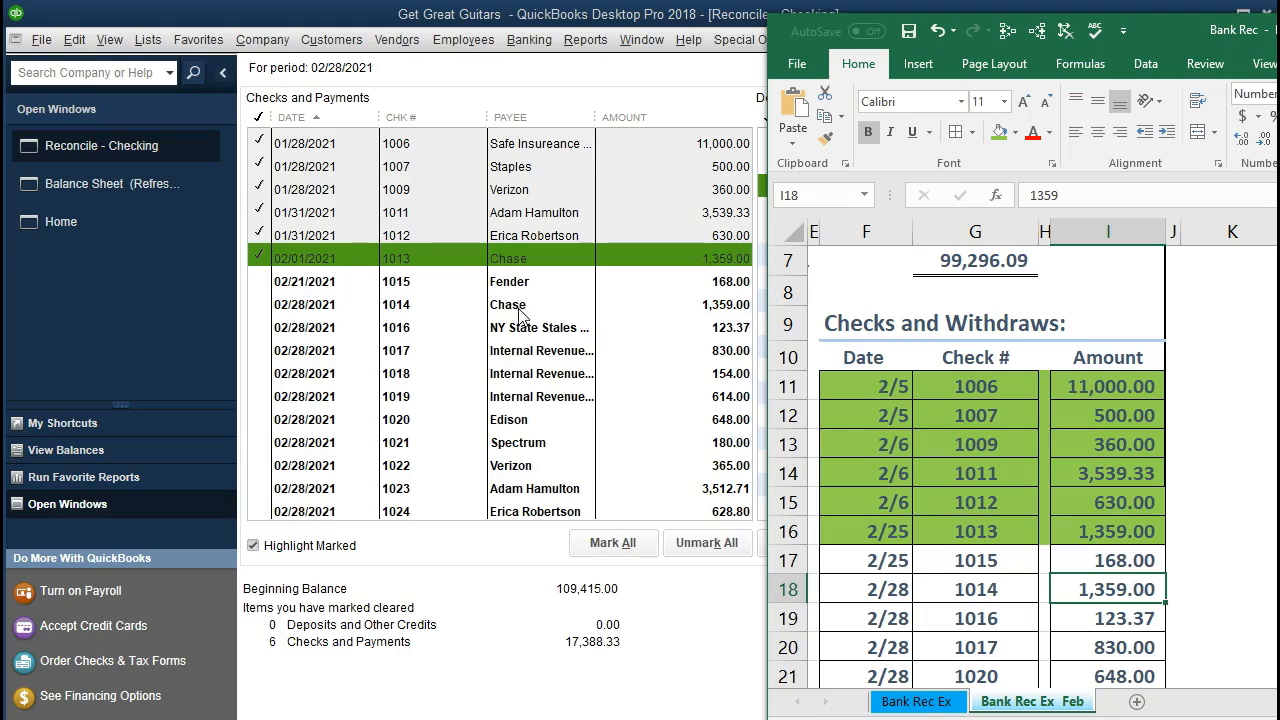
Mark check 1015 to Fender for 168.00 as cleared and shade its statement row F17:I17 green
{"action": "left_click", "coordinate": [1100, 566]}
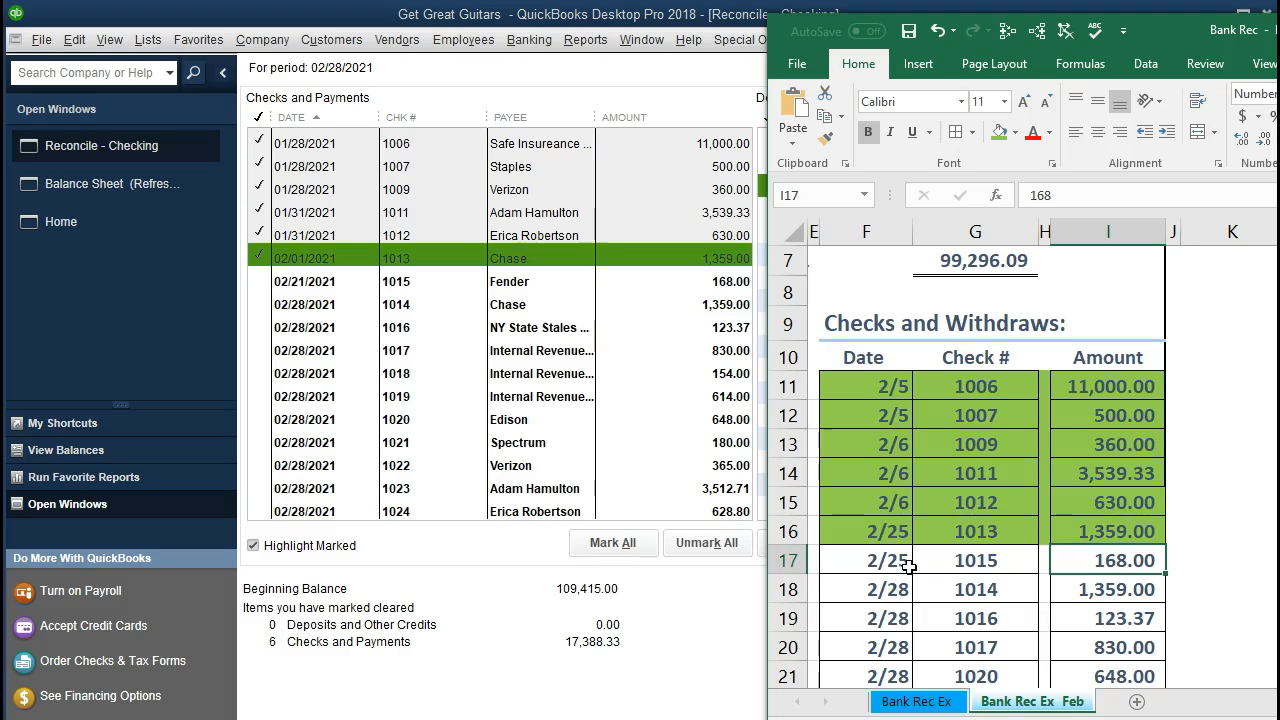
{"action": "left_click", "coordinate": [675, 284]}
{"action": "left_click", "coordinate": [1113, 504]}
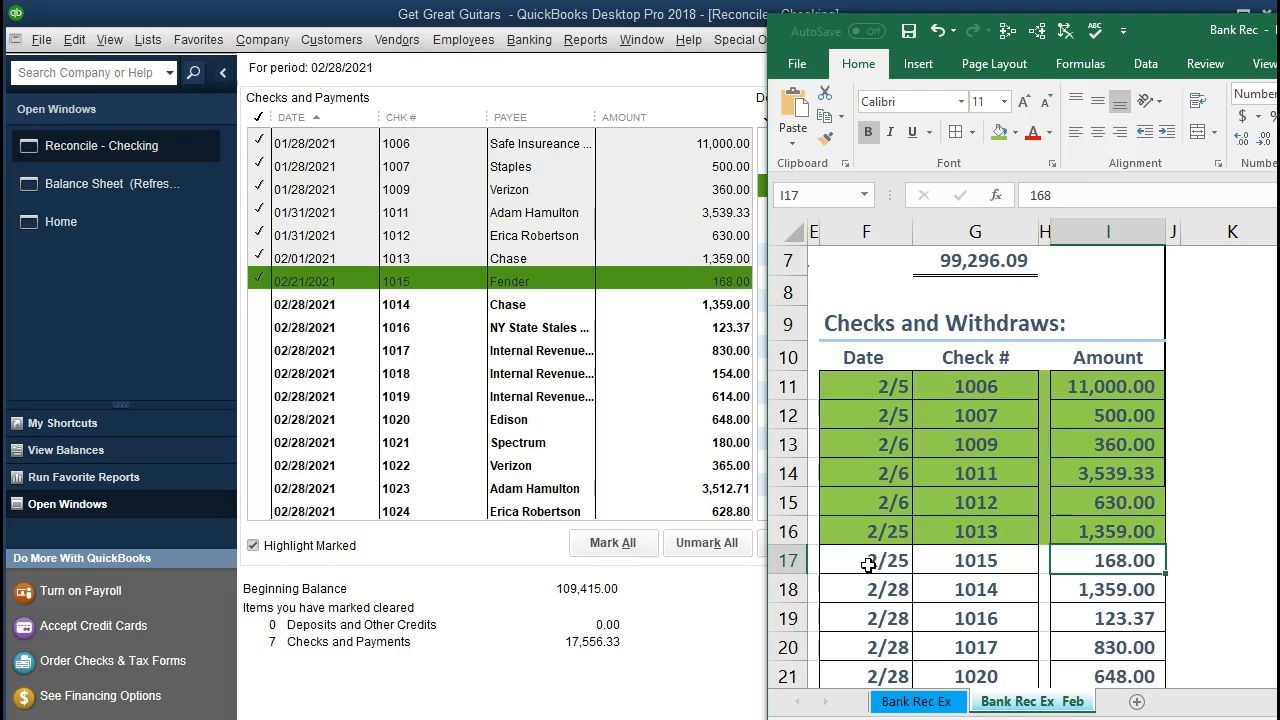
{"action": "left_click_drag", "start_coordinate": [885, 558], "coordinate": [1072, 553]}
{"action": "right_click", "coordinate": [1072, 553]}
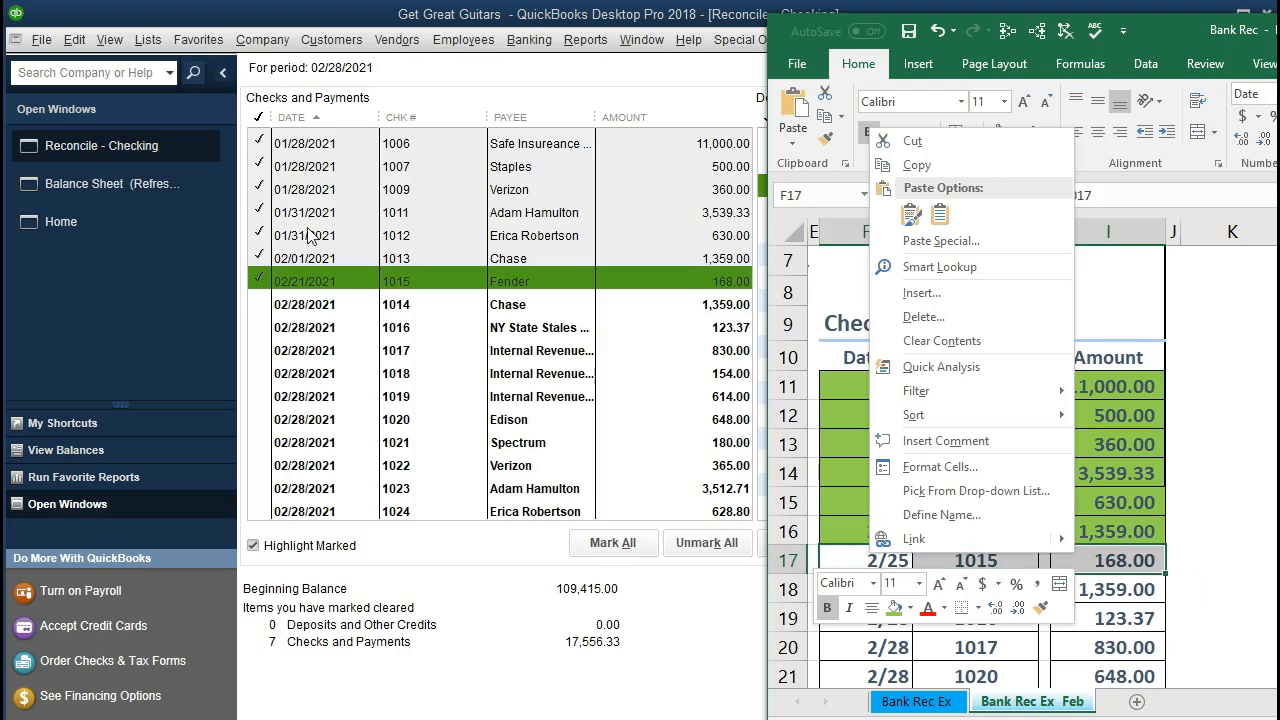
{"action": "left_click", "coordinate": [894, 607]}
Mark check 1014 to Chase for 1,359.00 as cleared and fill its statement row F18:I18 green
{"action": "left_click", "coordinate": [1116, 590]}
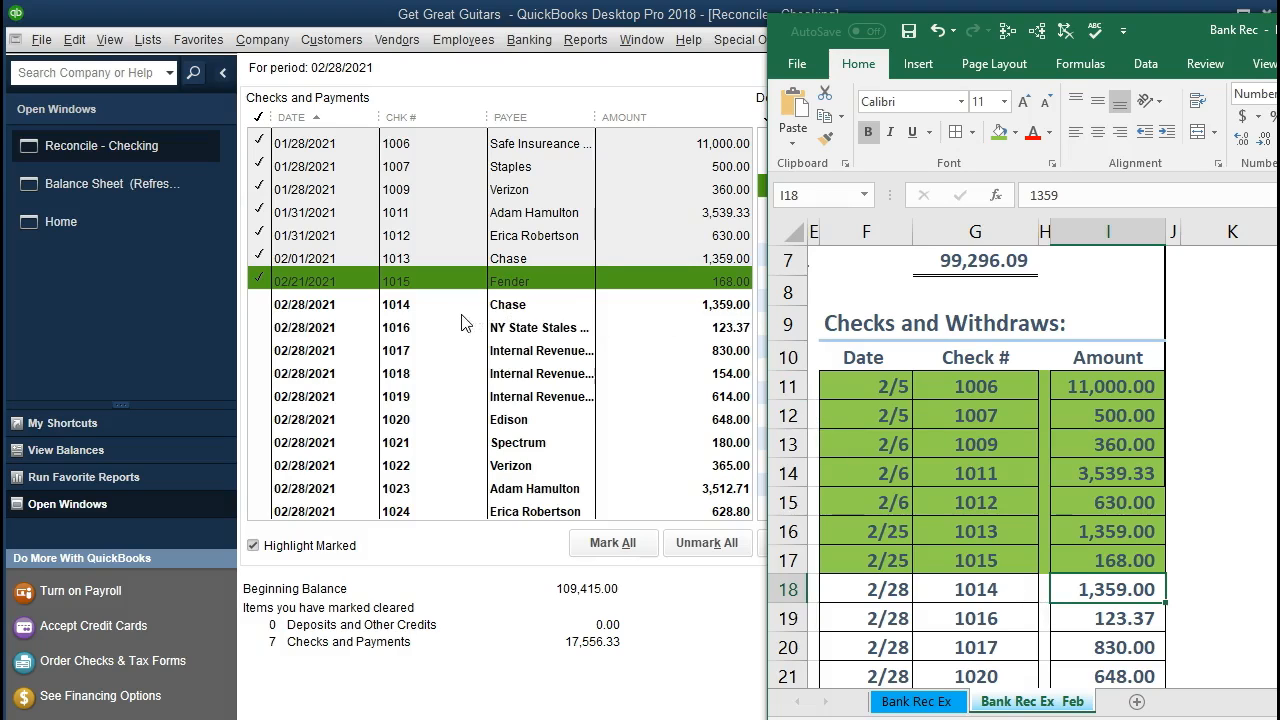
{"action": "left_click", "coordinate": [576, 304]}
{"action": "key", "text": "alt+Tab"}
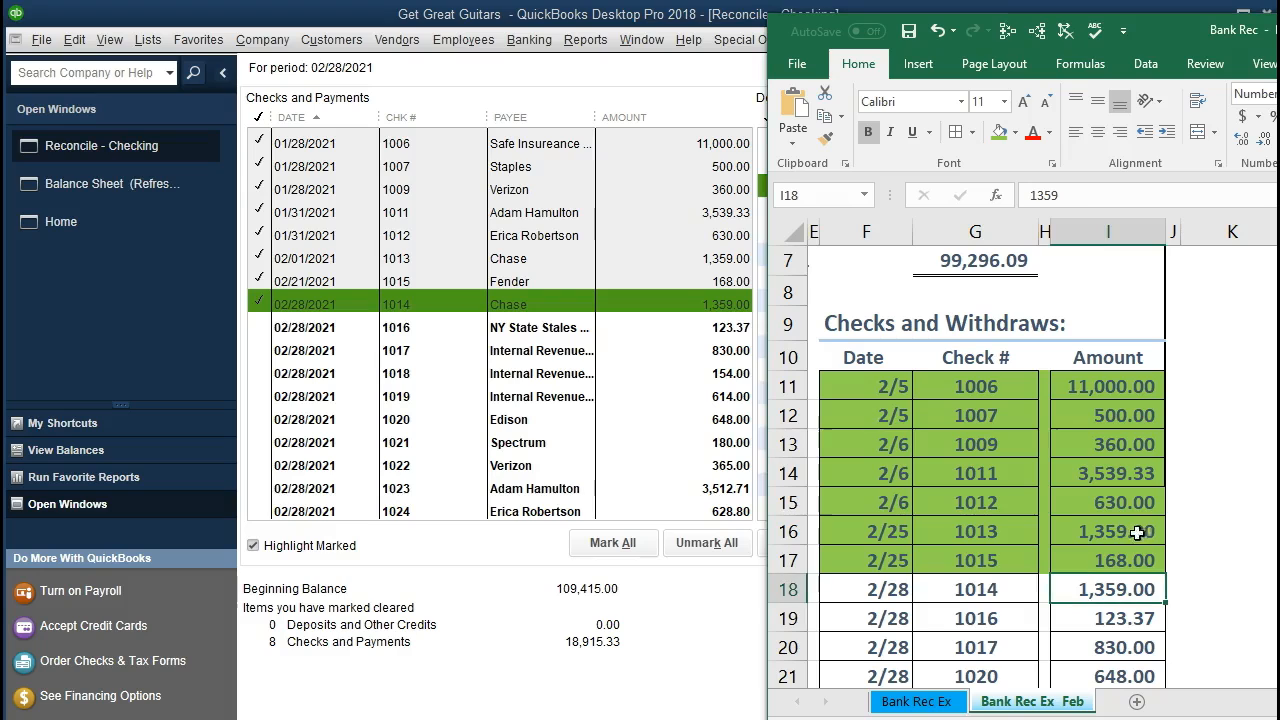
{"action": "left_click_drag", "start_coordinate": [900, 589], "coordinate": [1060, 589]}
{"action": "right_click", "coordinate": [1062, 587]}
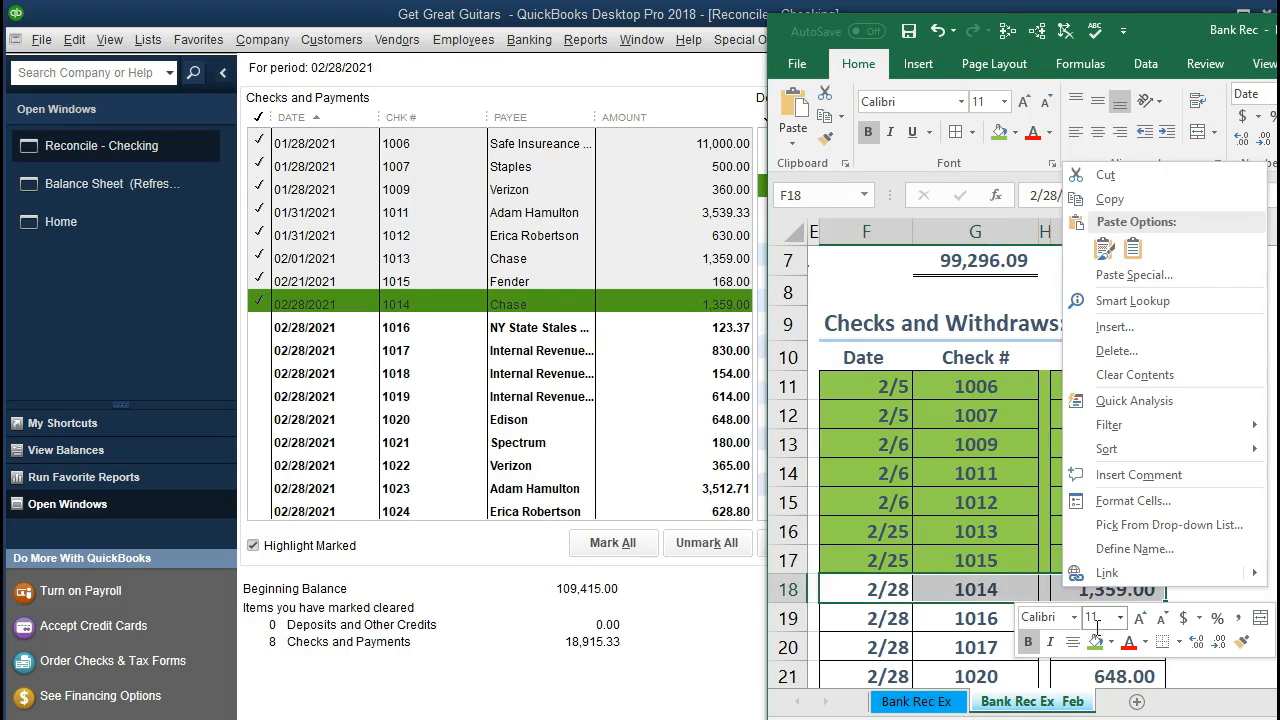
{"action": "left_click", "coordinate": [1112, 649]}
{"action": "left_click", "coordinate": [1012, 598]}
Clear check 1016 for 123.37 in the reconciliation and fill its statement row F19:I19 green
{"action": "left_click", "coordinate": [1078, 613]}
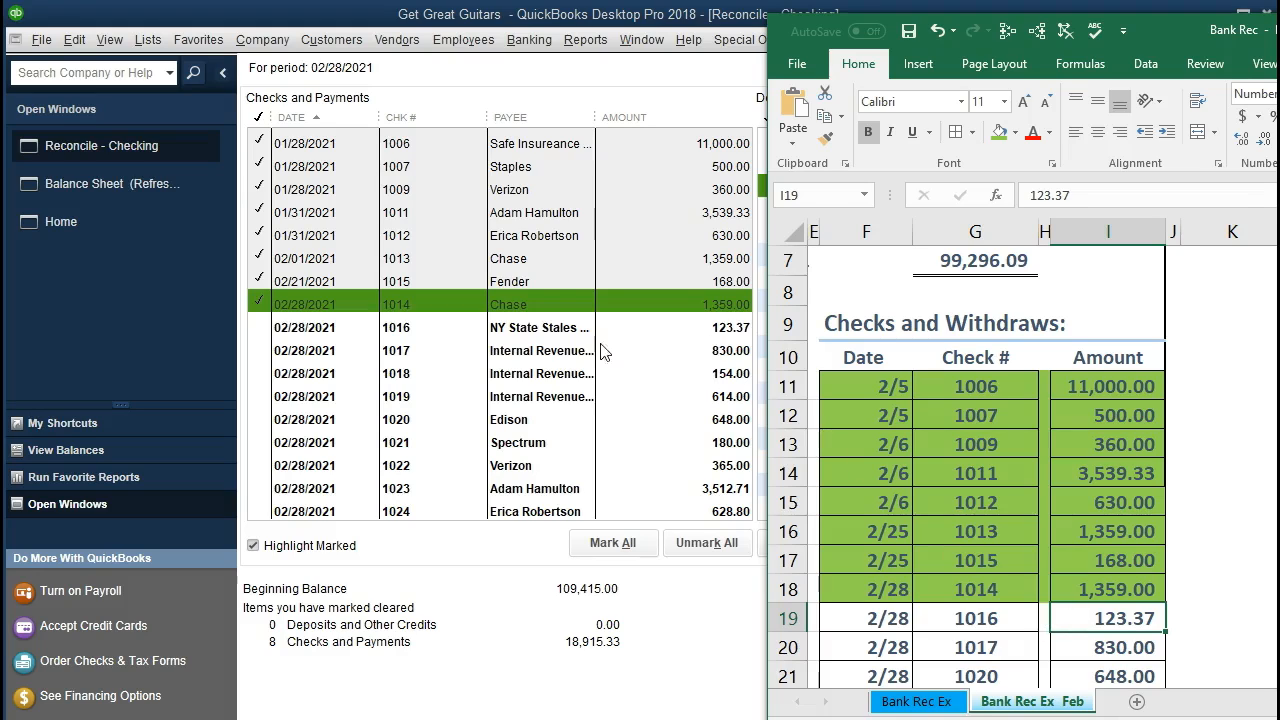
{"action": "left_click", "coordinate": [420, 333]}
{"action": "key", "text": "alt+Tab"}
{"action": "left_click_drag", "start_coordinate": [882, 615], "coordinate": [1074, 620]}
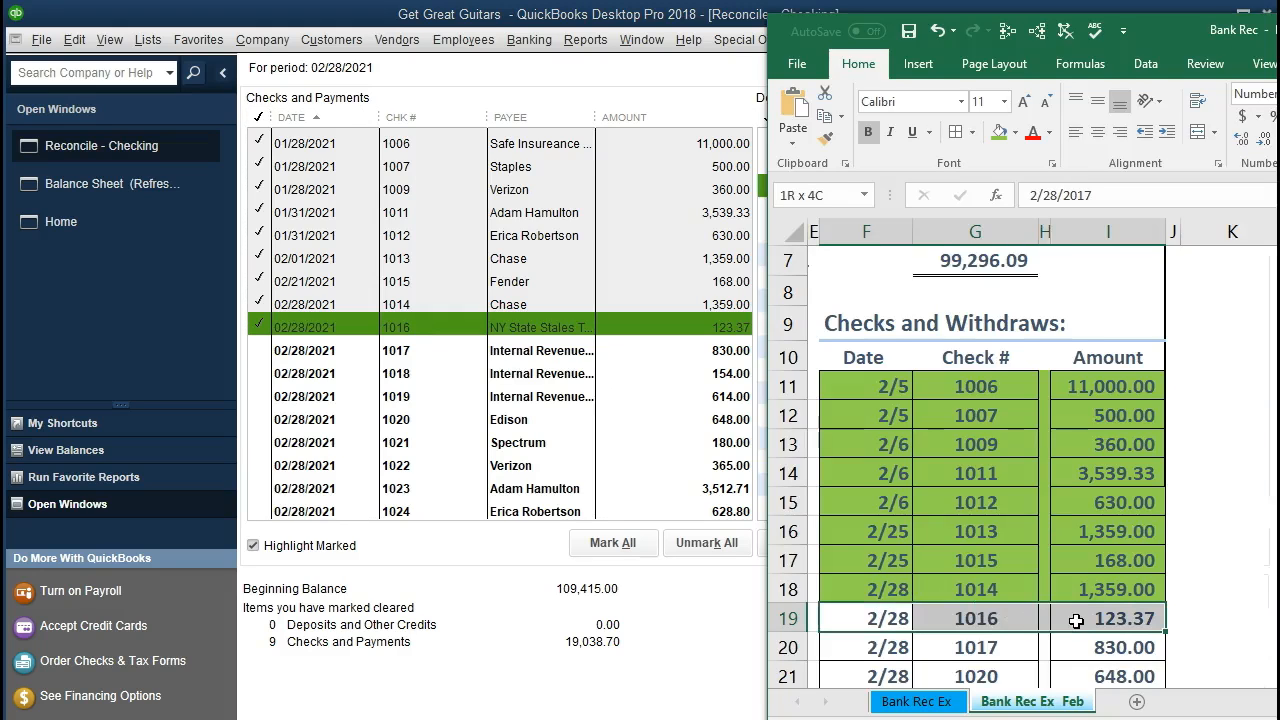
{"action": "right_click", "coordinate": [860, 622]}
{"action": "left_click", "coordinate": [873, 677]}
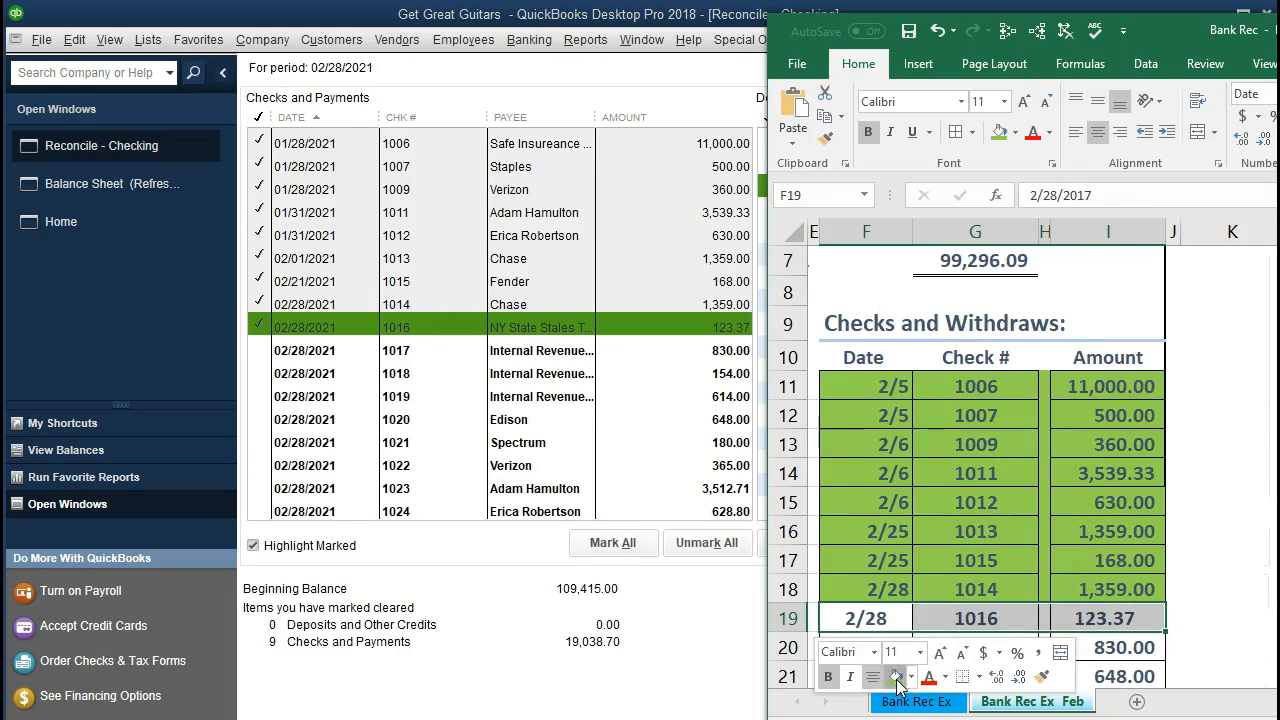
{"action": "left_click", "coordinate": [893, 677]}
{"action": "left_click", "coordinate": [990, 502]}
Mark check 1017 for 830.00 as cleared in QuickBooks and fill its statement row F20:I20 green
{"action": "scroll", "coordinate": [1050, 540], "scroll_direction": "down", "scroll_amount": 1}
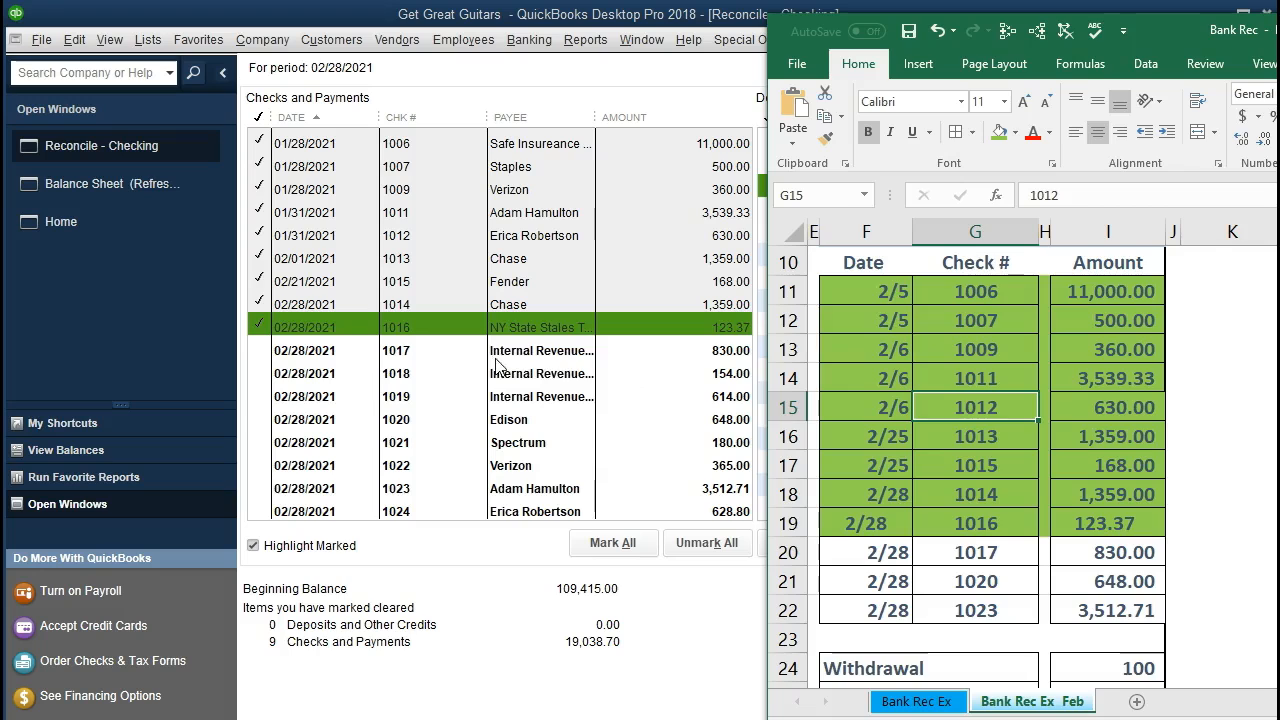
{"action": "left_click", "coordinate": [450, 353]}
{"action": "left_click_drag", "start_coordinate": [876, 552], "coordinate": [1079, 552]}
{"action": "right_click", "coordinate": [1079, 552]}
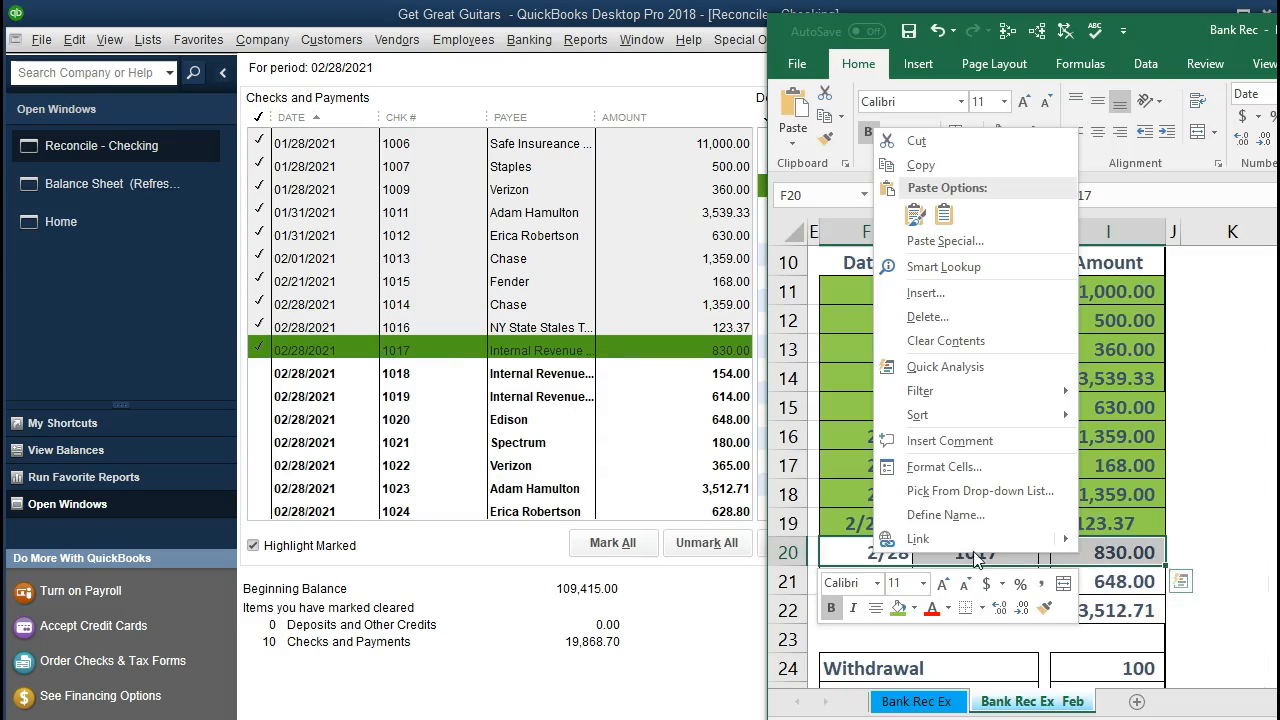
{"action": "left_click", "coordinate": [904, 612]}
{"action": "left_click", "coordinate": [1263, 583]}
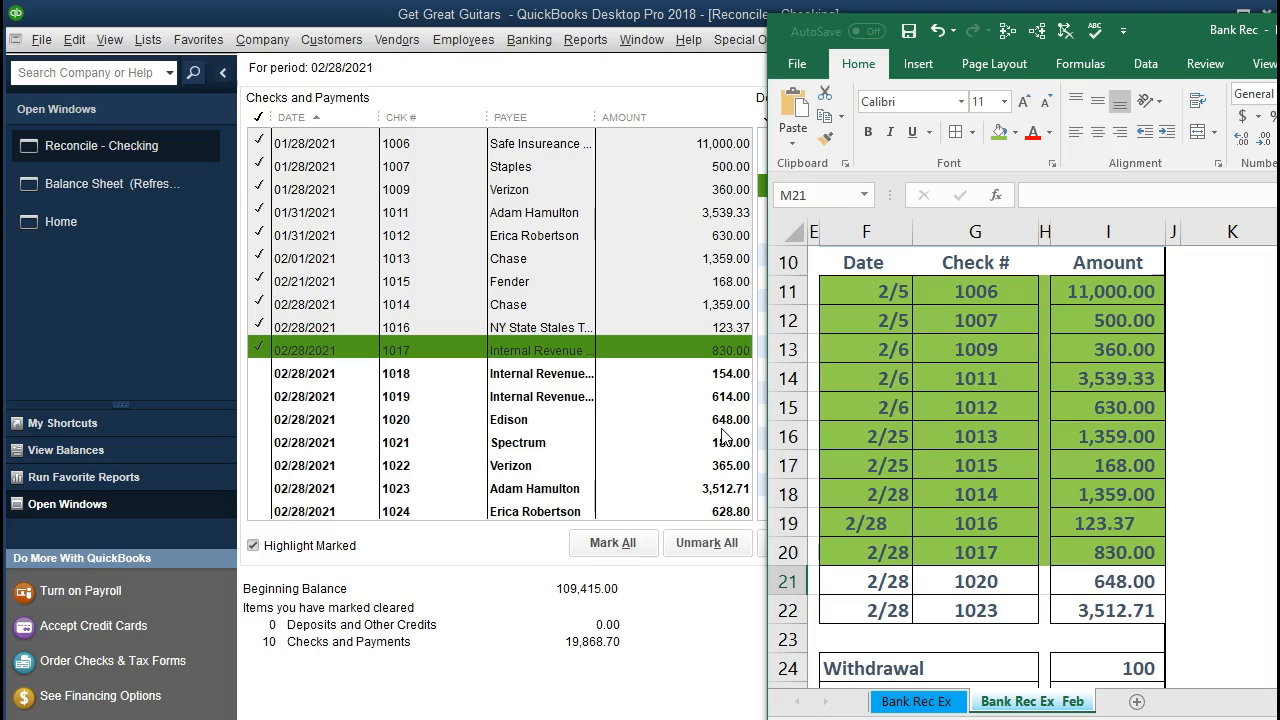
Mark check 1020 to Edison for 648.00 as cleared and fill its statement row F21:I21 green
{"action": "left_click", "coordinate": [686, 419]}
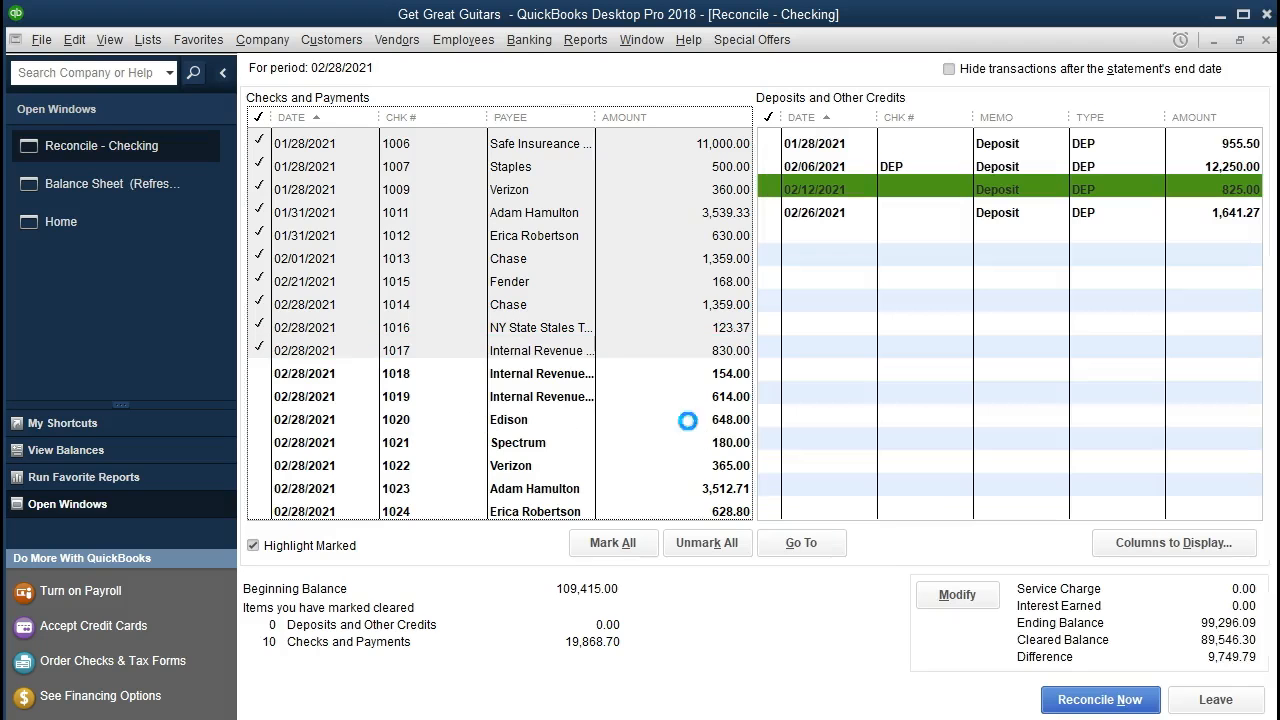
{"action": "left_click", "coordinate": [686, 419]}
{"action": "key", "text": "alt+Tab"}
{"action": "left_click_drag", "start_coordinate": [890, 583], "coordinate": [1092, 590]}
{"action": "right_click", "coordinate": [1092, 590]}
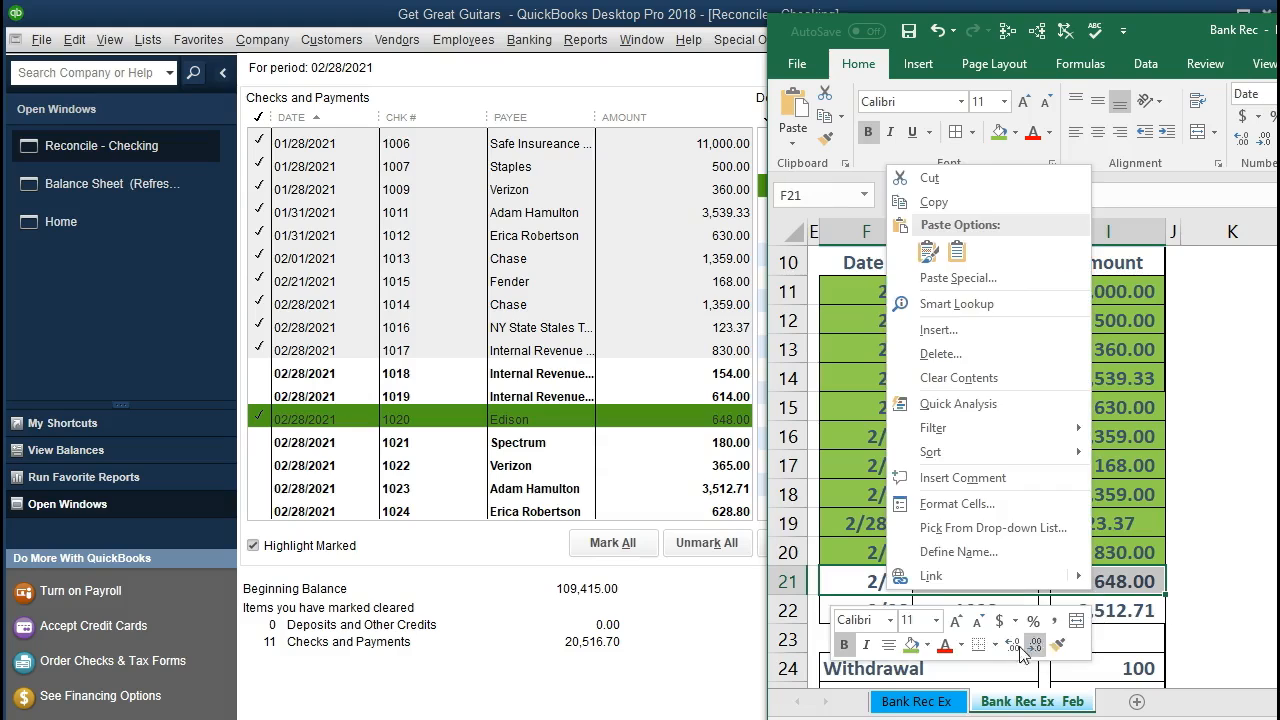
{"action": "left_click", "coordinate": [912, 648]}
{"action": "left_click", "coordinate": [1181, 610]}
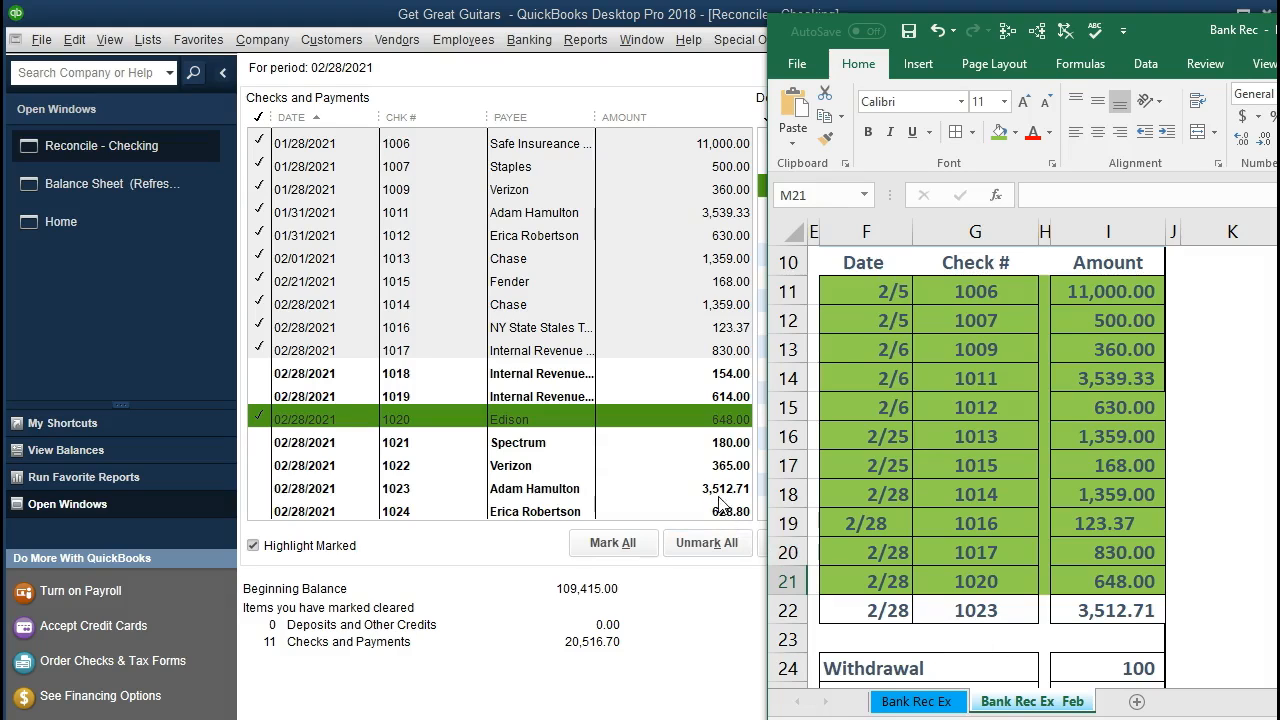
Clear check 1023 for 3,512.71 in the reconciliation and shade its statement row F22:I22 green
{"action": "left_click", "coordinate": [496, 490]}
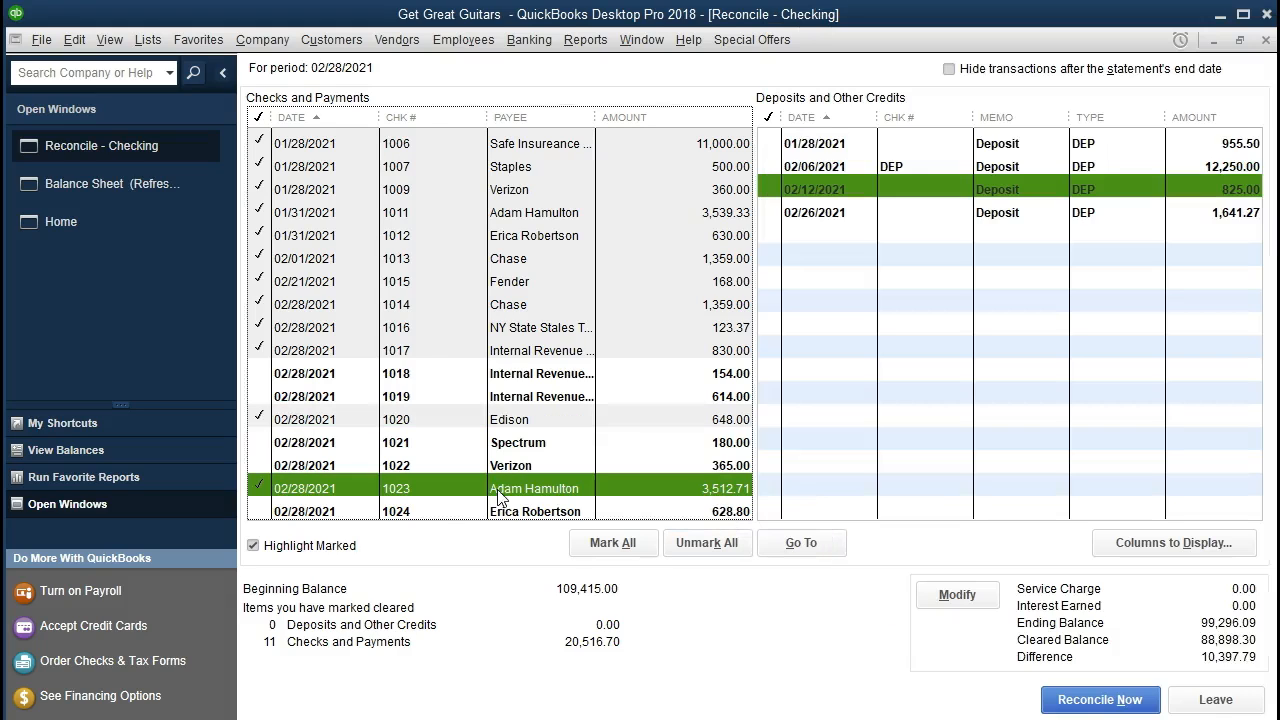
{"action": "left_click", "coordinate": [1278, 560]}
{"action": "left_click_drag", "start_coordinate": [903, 607], "coordinate": [1080, 605]}
{"action": "right_click", "coordinate": [1081, 608]}
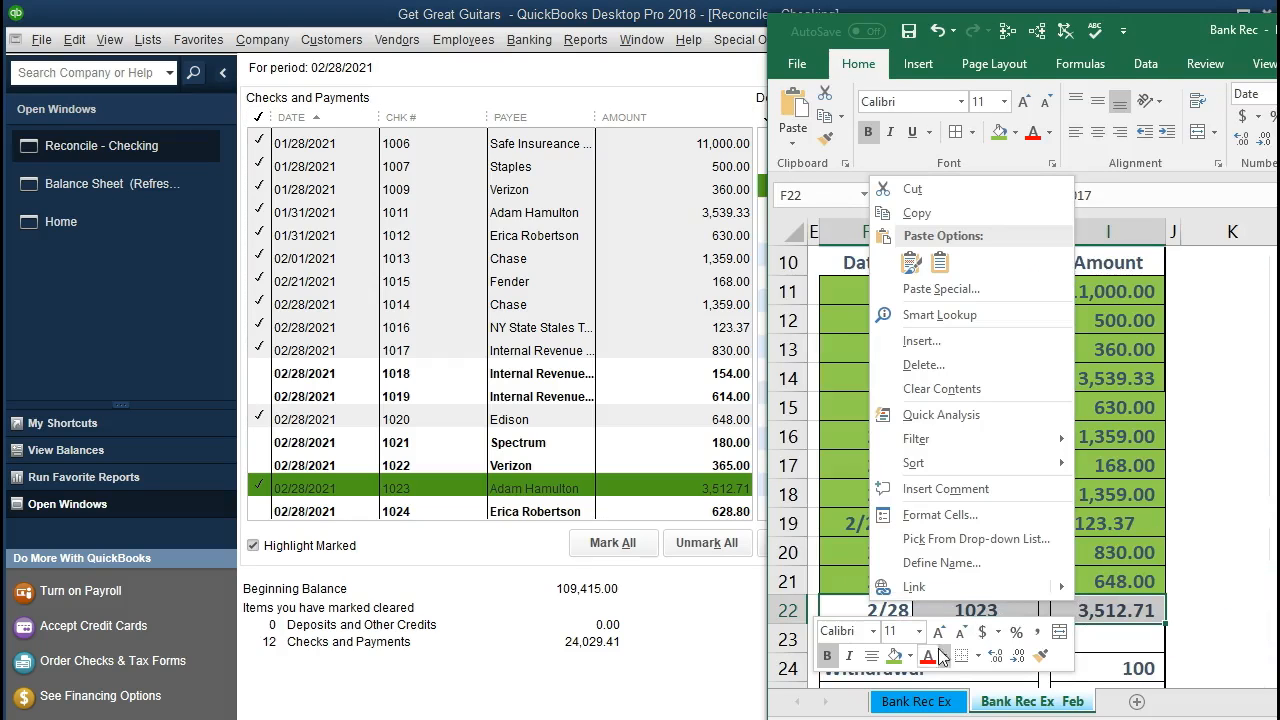
{"action": "left_click", "coordinate": [894, 656]}
{"action": "left_click", "coordinate": [900, 528]}
{"action": "scroll", "coordinate": [900, 530], "scroll_direction": "down", "scroll_amount": 1}
{"action": "scroll", "coordinate": [900, 533], "scroll_direction": "down", "scroll_amount": 1}
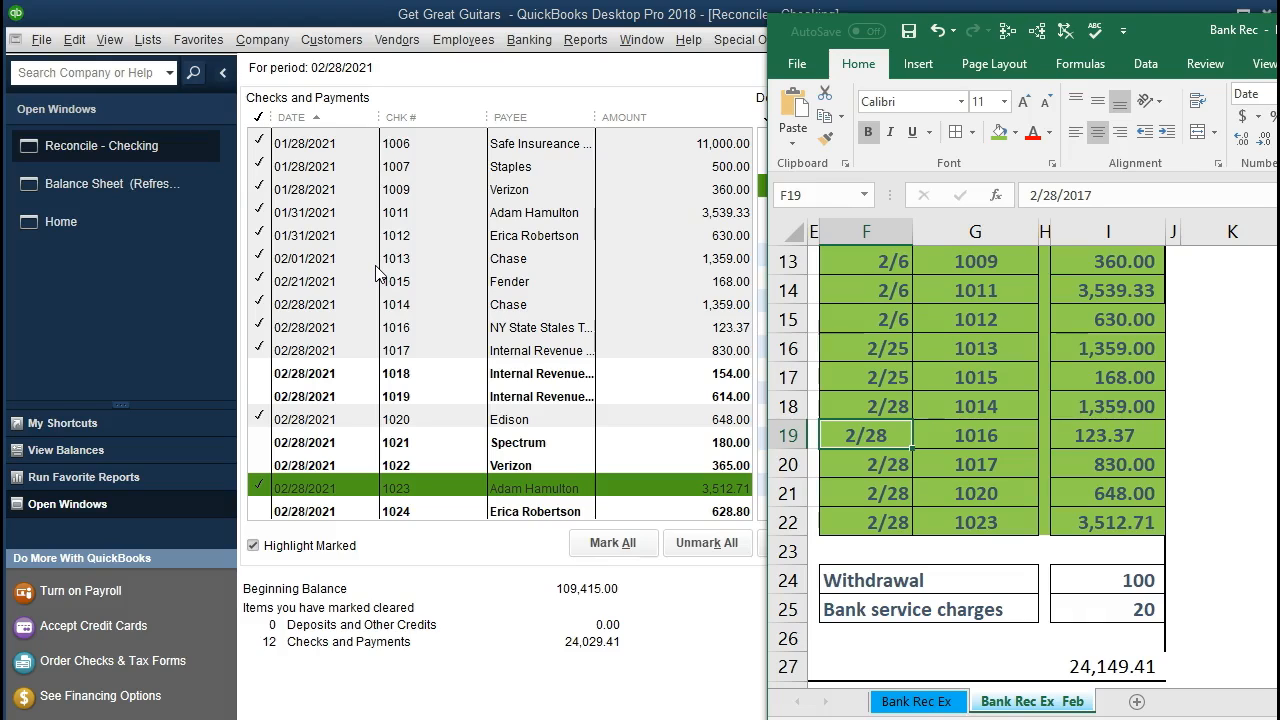
Narrow the QuickBooks window and widen the Excel window so the statement's deposits sit beside the reconciliation's deposits list
{"action": "left_click", "coordinate": [965, 444]}
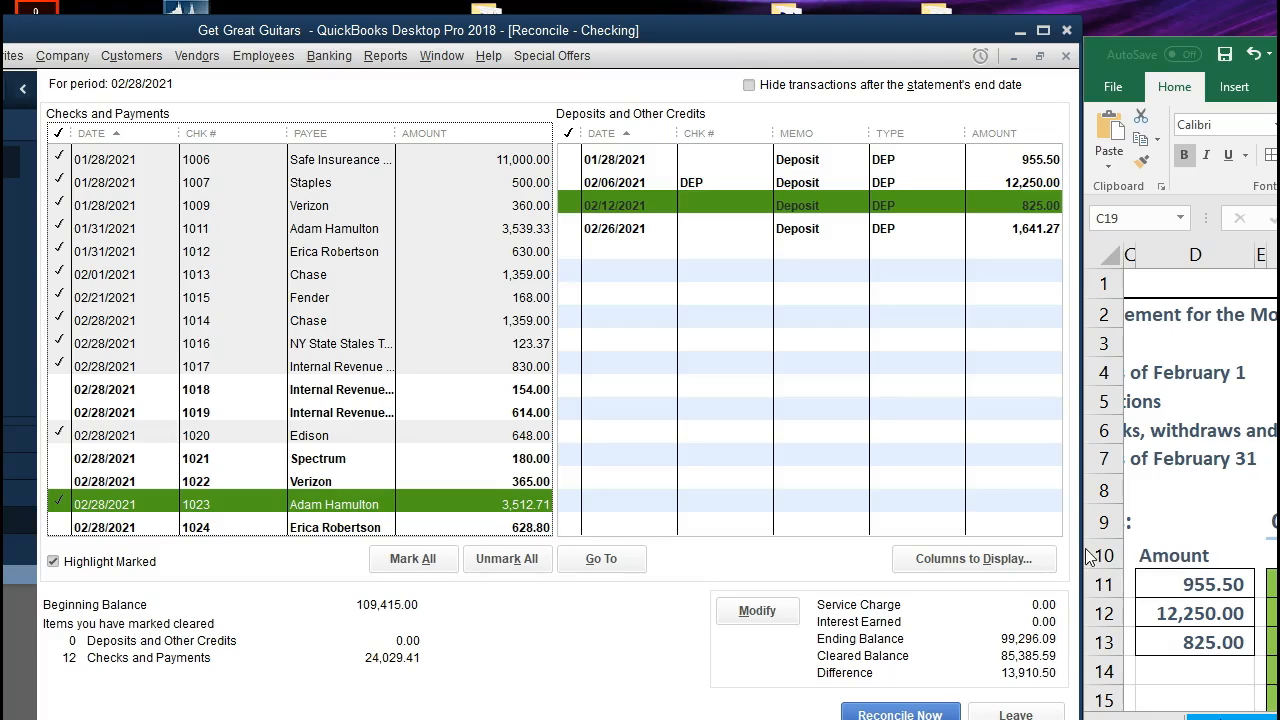
{"action": "left_click_drag", "start_coordinate": [1080, 550], "coordinate": [988, 553]}
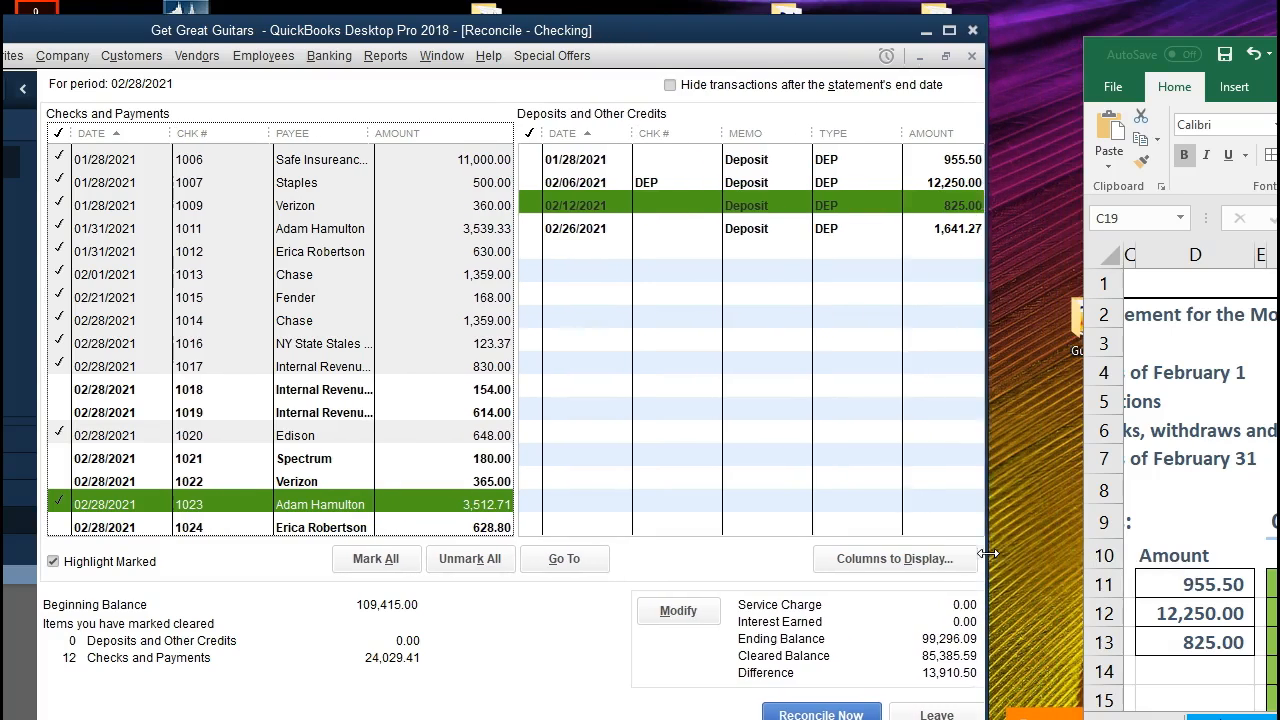
{"action": "left_click_drag", "start_coordinate": [1085, 563], "coordinate": [1035, 568]}
{"action": "left_click", "coordinate": [1150, 607]}
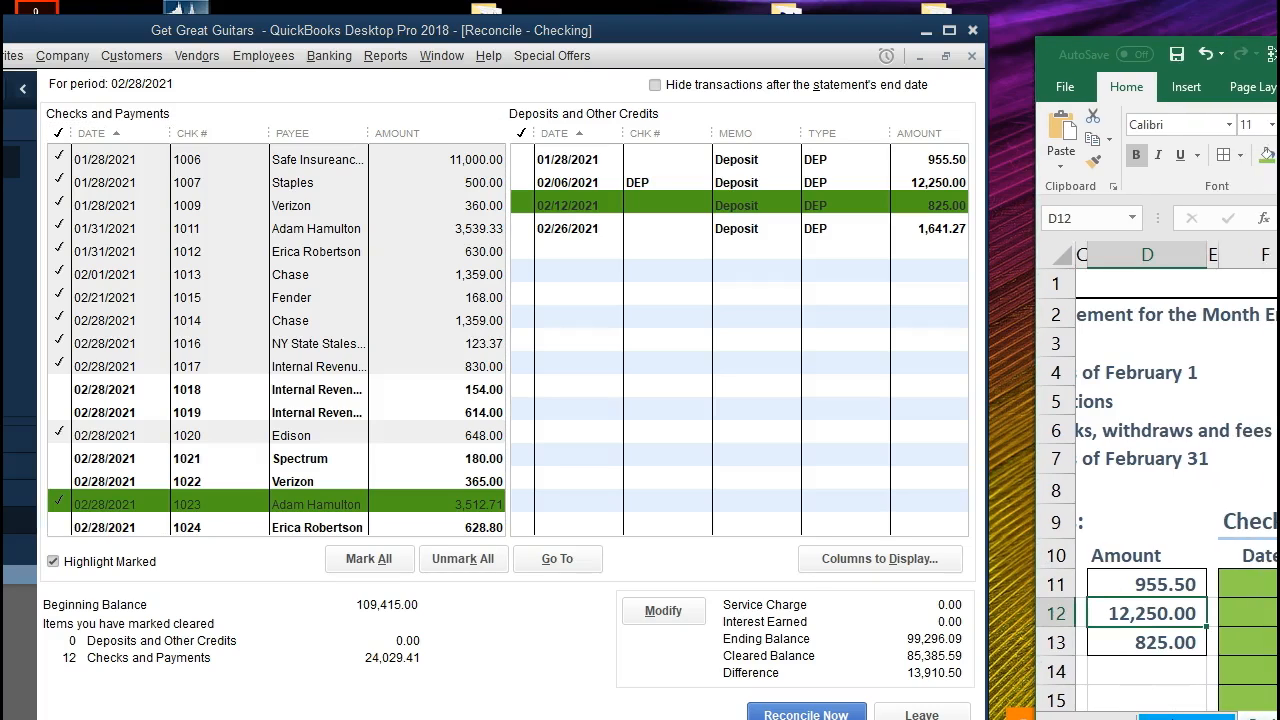
{"action": "scroll", "coordinate": [1150, 610], "scroll_direction": "left", "scroll_amount": 1}
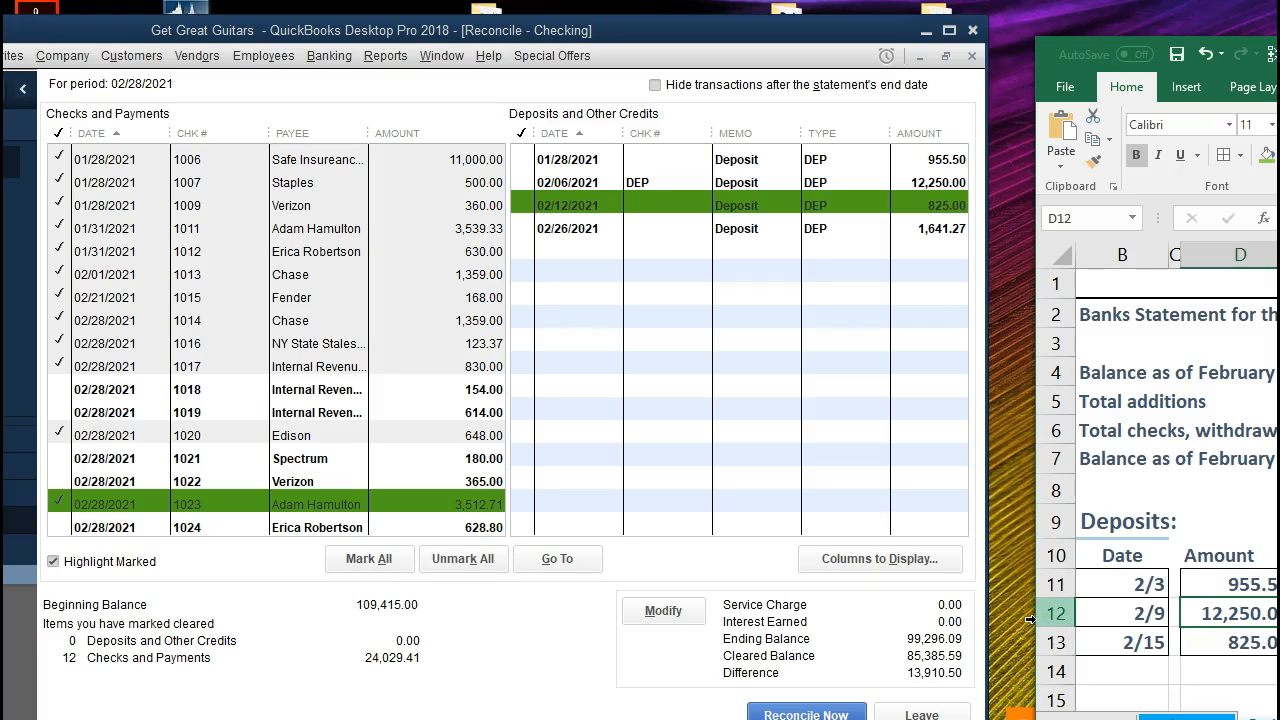
{"action": "left_click", "coordinate": [1175, 490]}
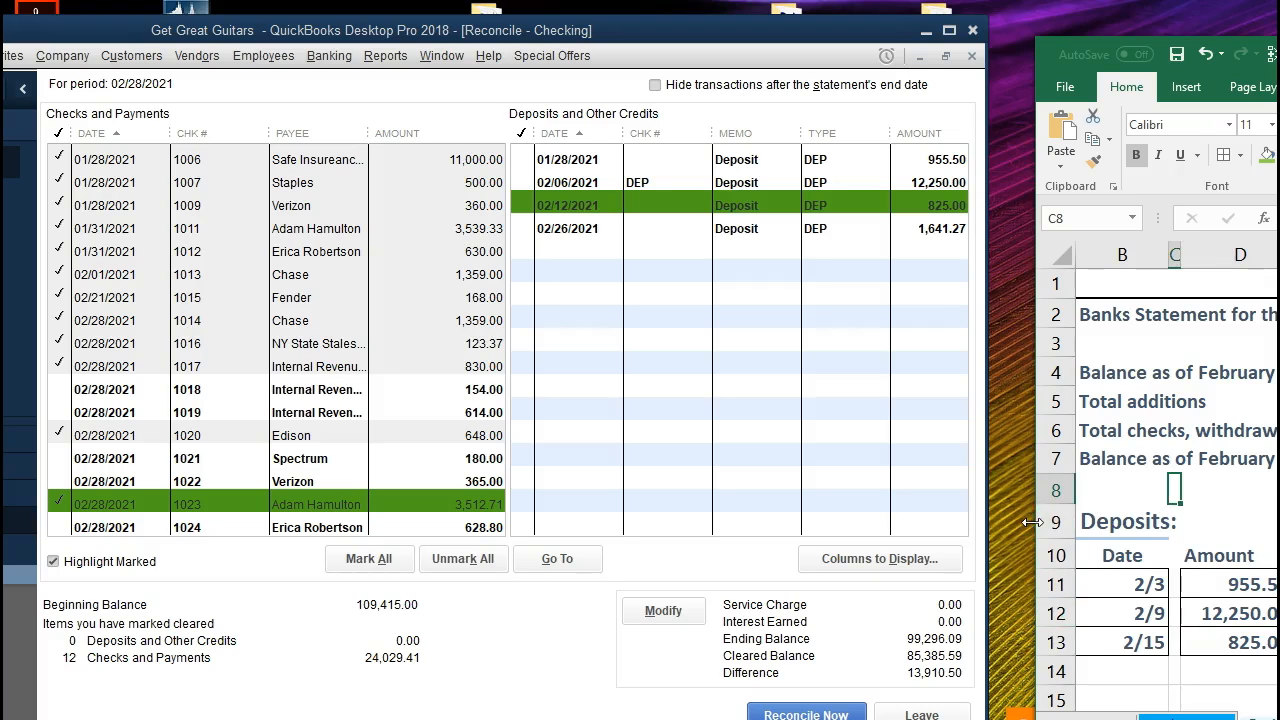
{"action": "left_click_drag", "start_coordinate": [1032, 522], "coordinate": [990, 522]}
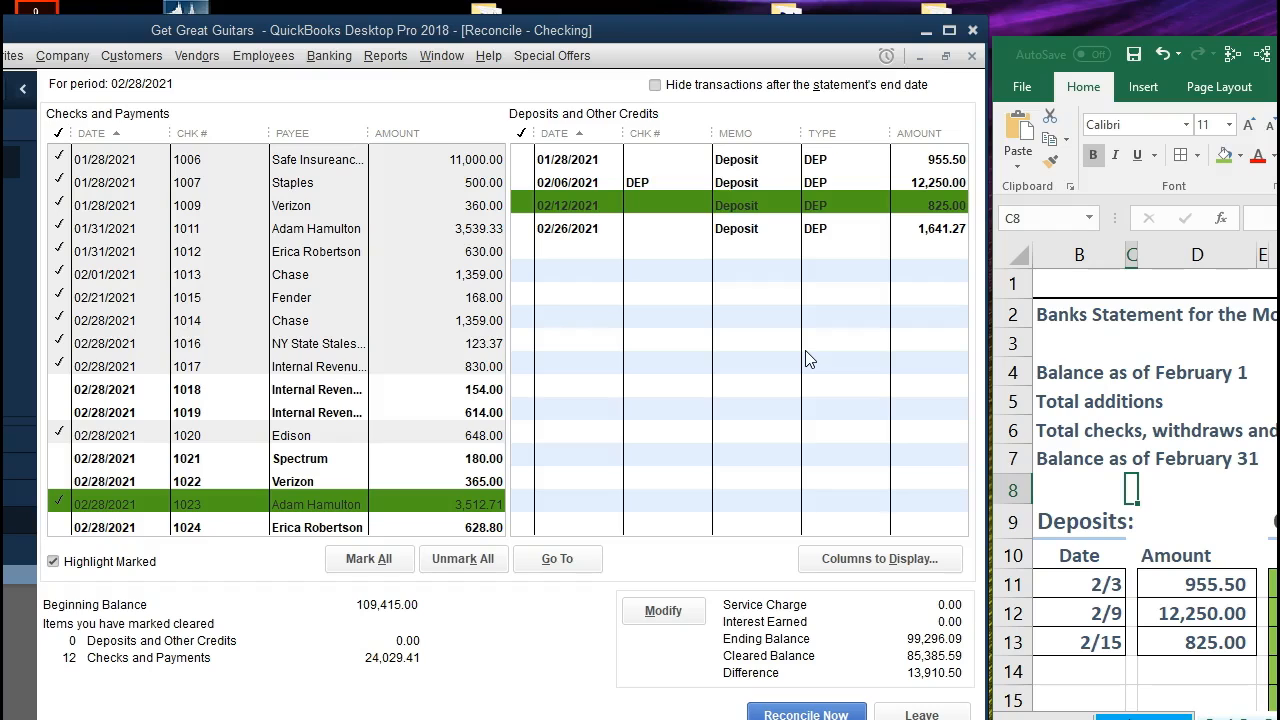
Mark the 955.50 deposit as cleared in QuickBooks and fill its statement row B11:D11 green
{"action": "left_click", "coordinate": [1180, 521]}
{"action": "left_click", "coordinate": [1190, 584]}
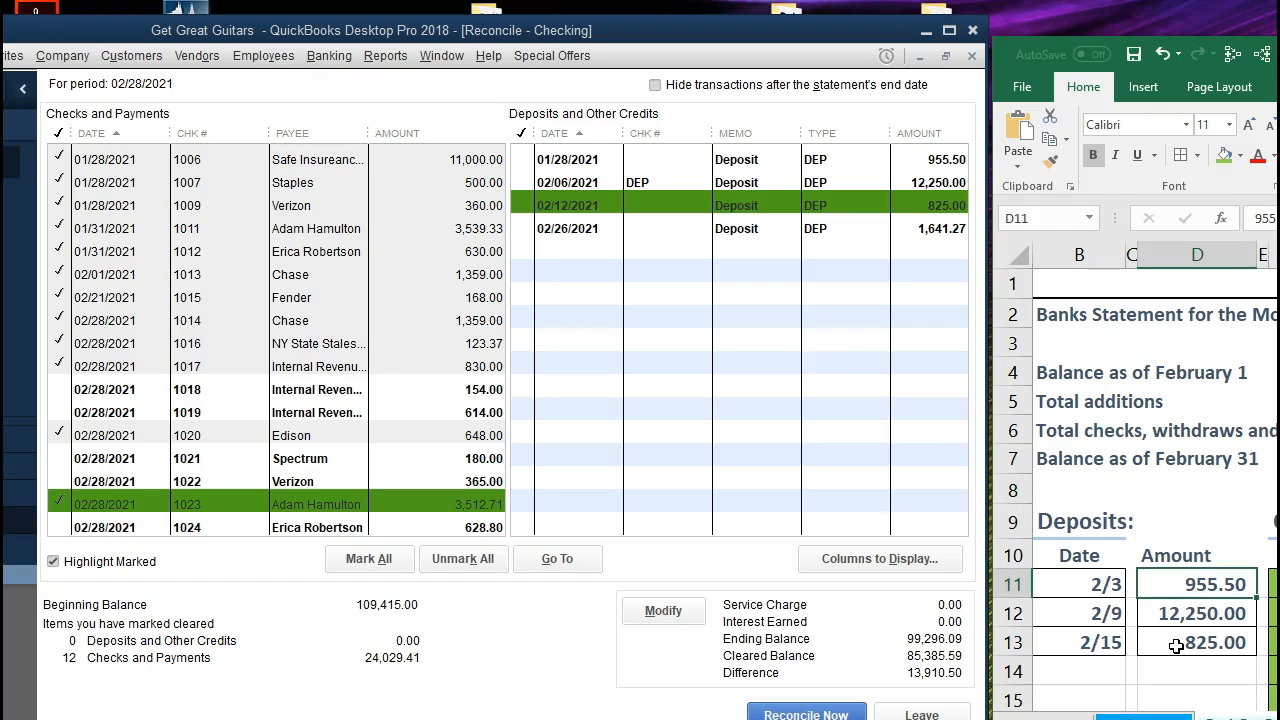
{"action": "left_click", "coordinate": [1097, 586]}
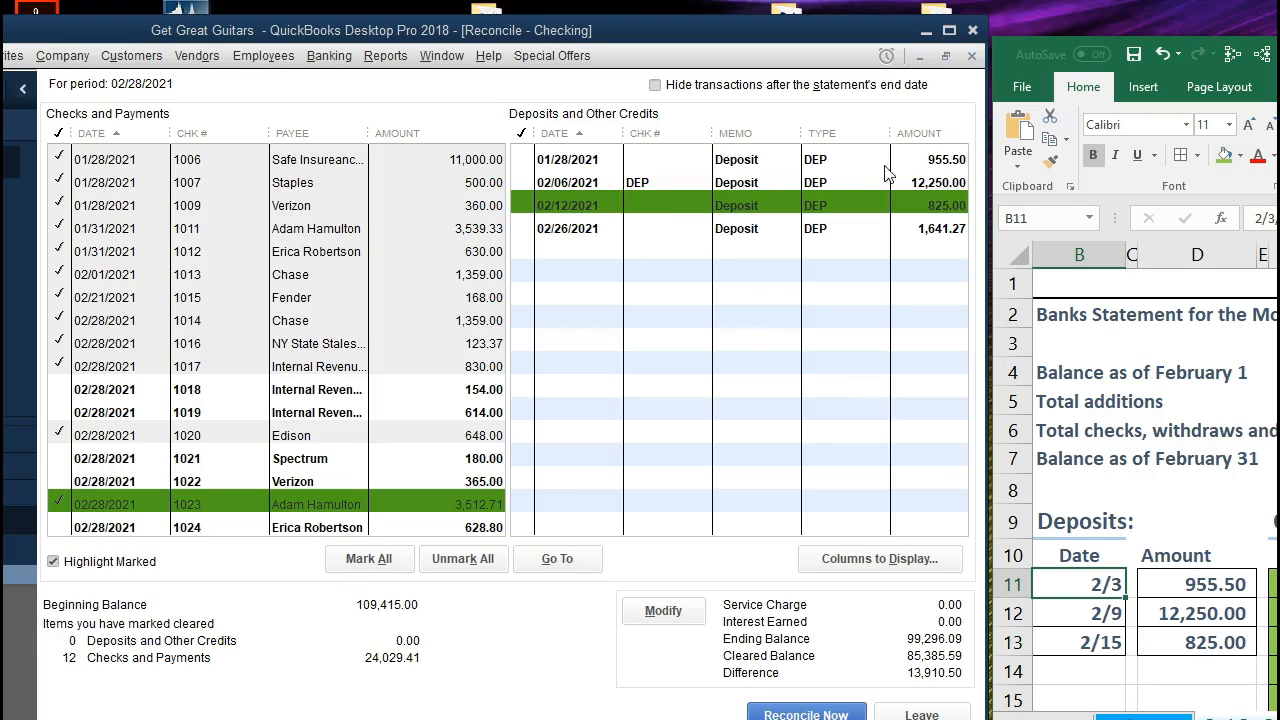
{"action": "left_click", "coordinate": [640, 160]}
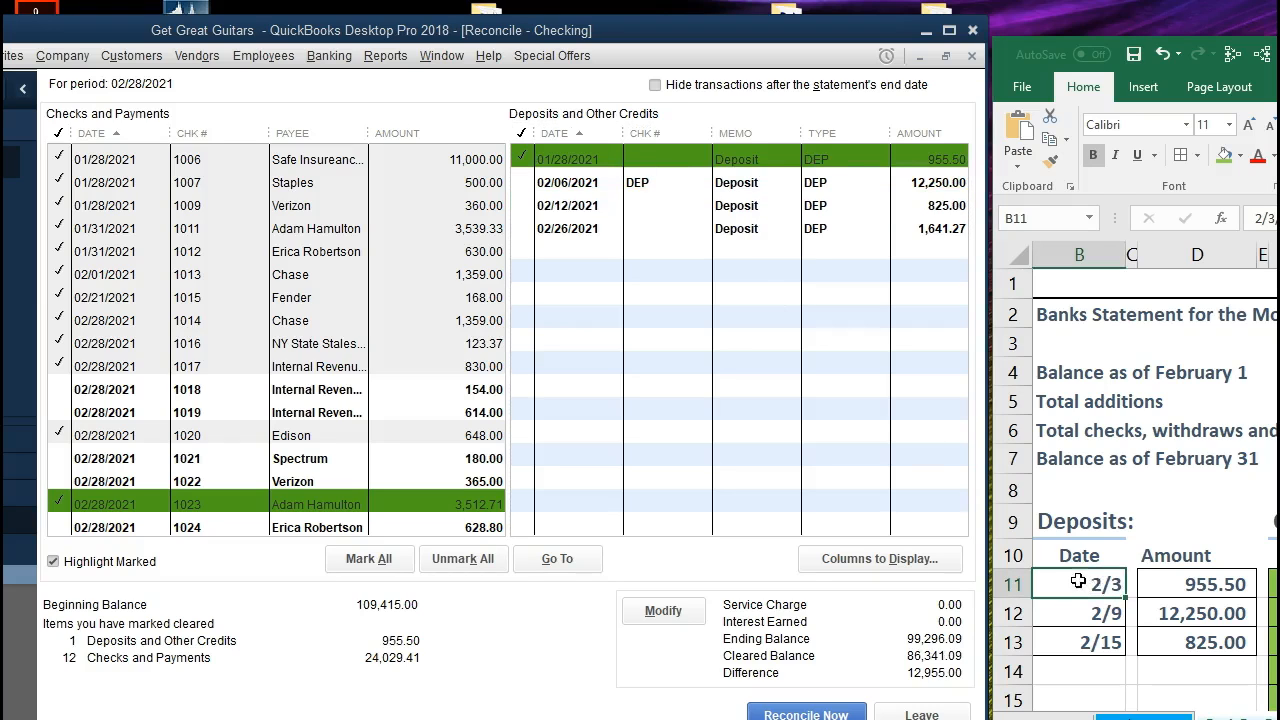
{"action": "left_click", "coordinate": [1165, 582]}
{"action": "right_click", "coordinate": [1173, 581]}
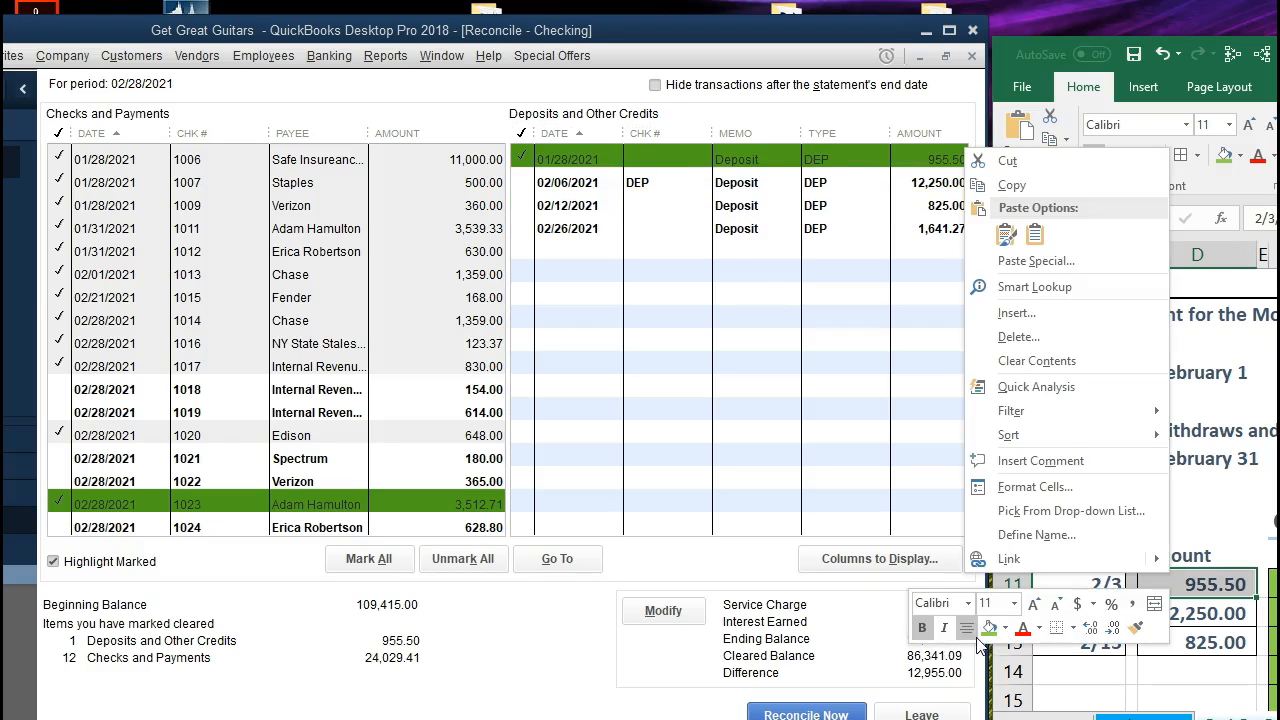
{"action": "left_click", "coordinate": [990, 628]}
{"action": "left_click", "coordinate": [1210, 664]}
Clear the 12,250.00 deposit in the reconciliation and shade its statement row B12:D12 green
{"action": "left_click", "coordinate": [1200, 613]}
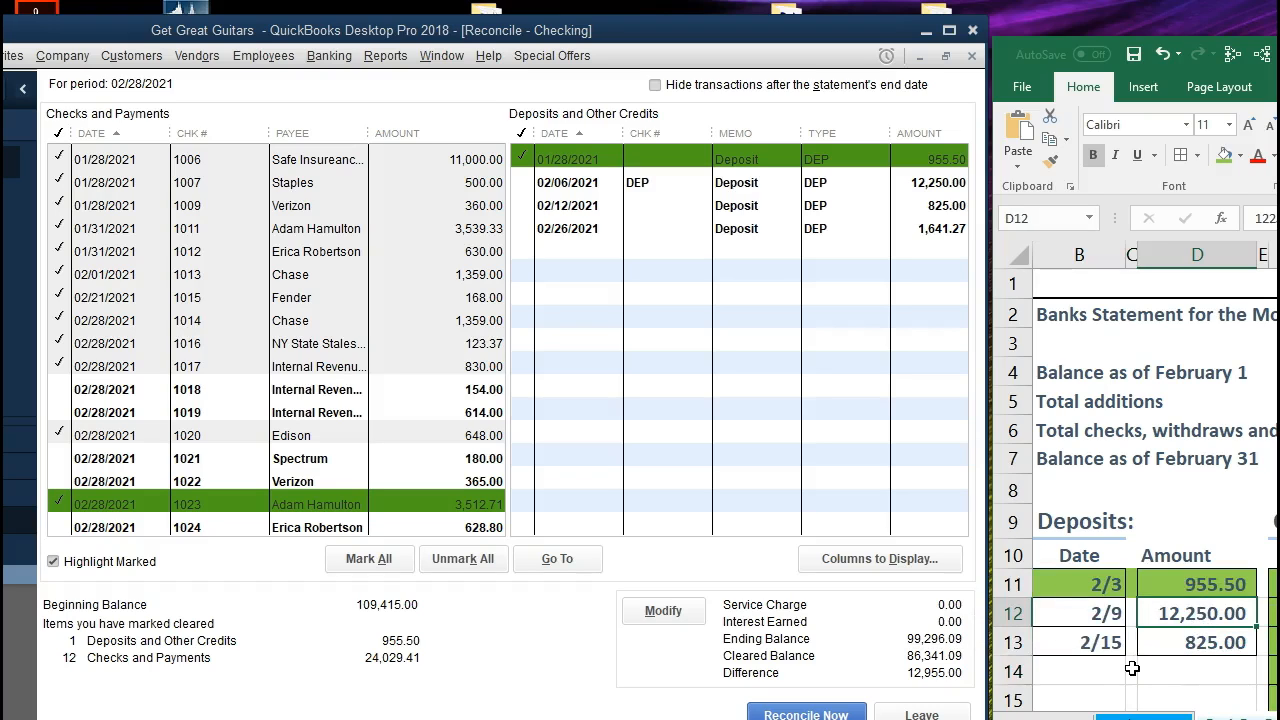
{"action": "left_click", "coordinate": [911, 182]}
{"action": "left_click", "coordinate": [1158, 626]}
{"action": "left_click_drag", "start_coordinate": [1108, 614], "coordinate": [1167, 619]}
{"action": "right_click", "coordinate": [1166, 620]}
{"action": "left_click", "coordinate": [991, 665]}
{"action": "left_click", "coordinate": [1190, 556]}
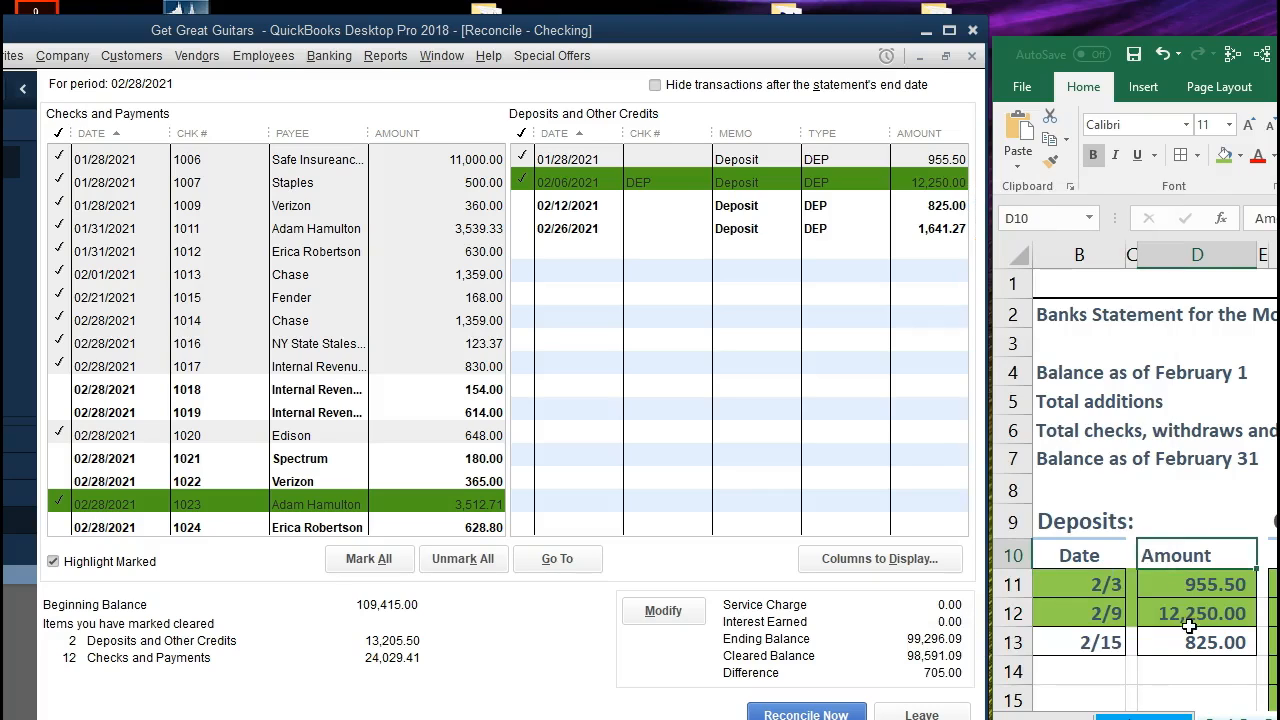
Mark the 825.00 deposit as cleared and fill its statement row B13:D13 green
{"action": "left_click", "coordinate": [1200, 644]}
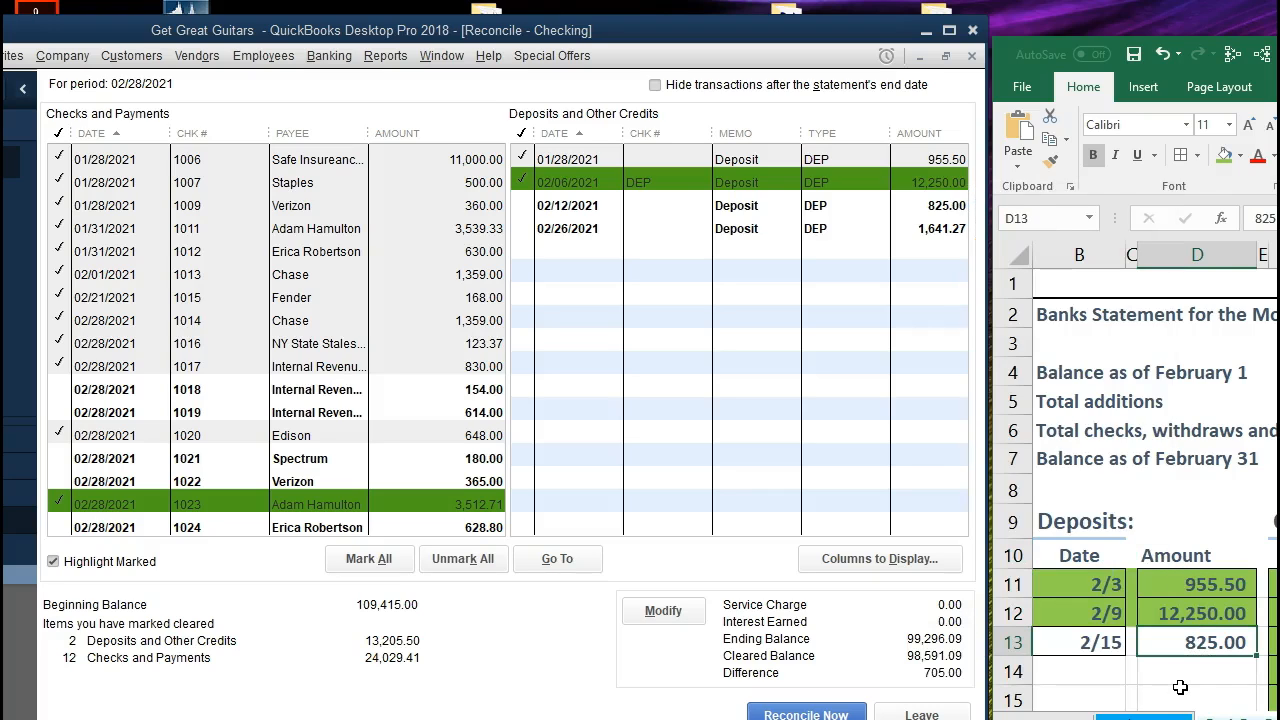
{"action": "left_click", "coordinate": [918, 207]}
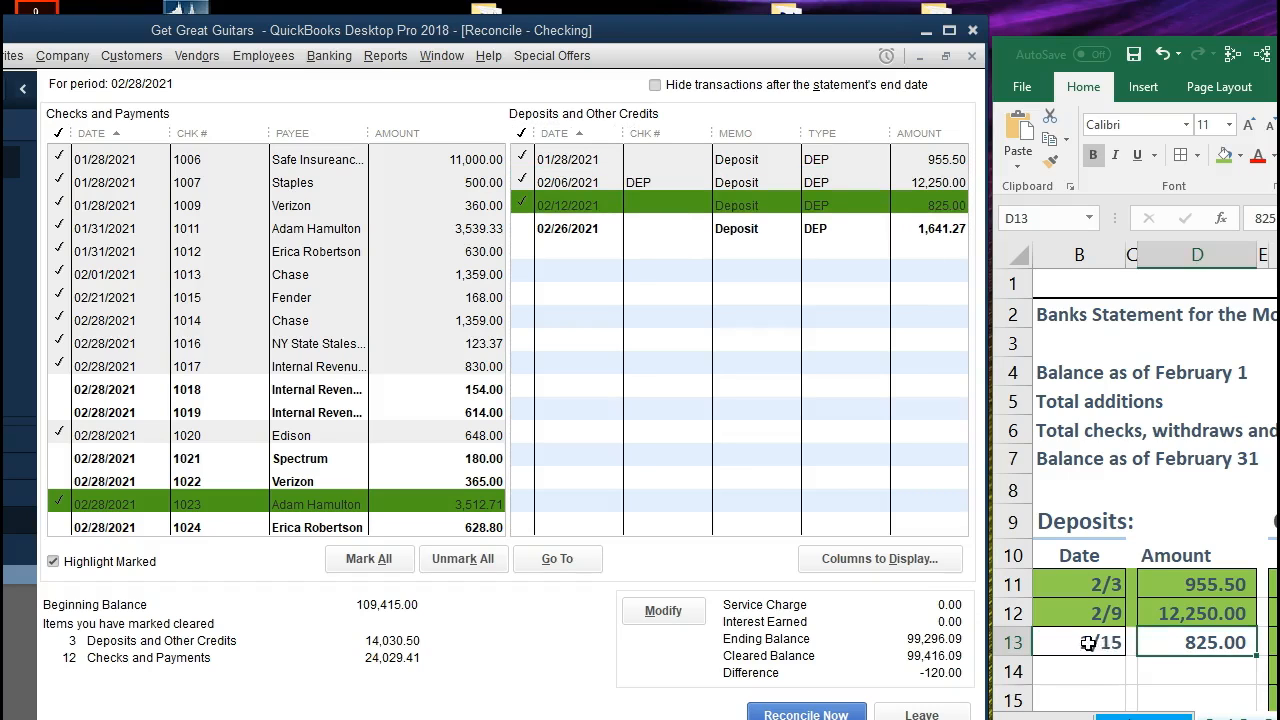
{"action": "left_click_drag", "start_coordinate": [1088, 643], "coordinate": [1156, 642]}
{"action": "right_click", "coordinate": [1156, 642]}
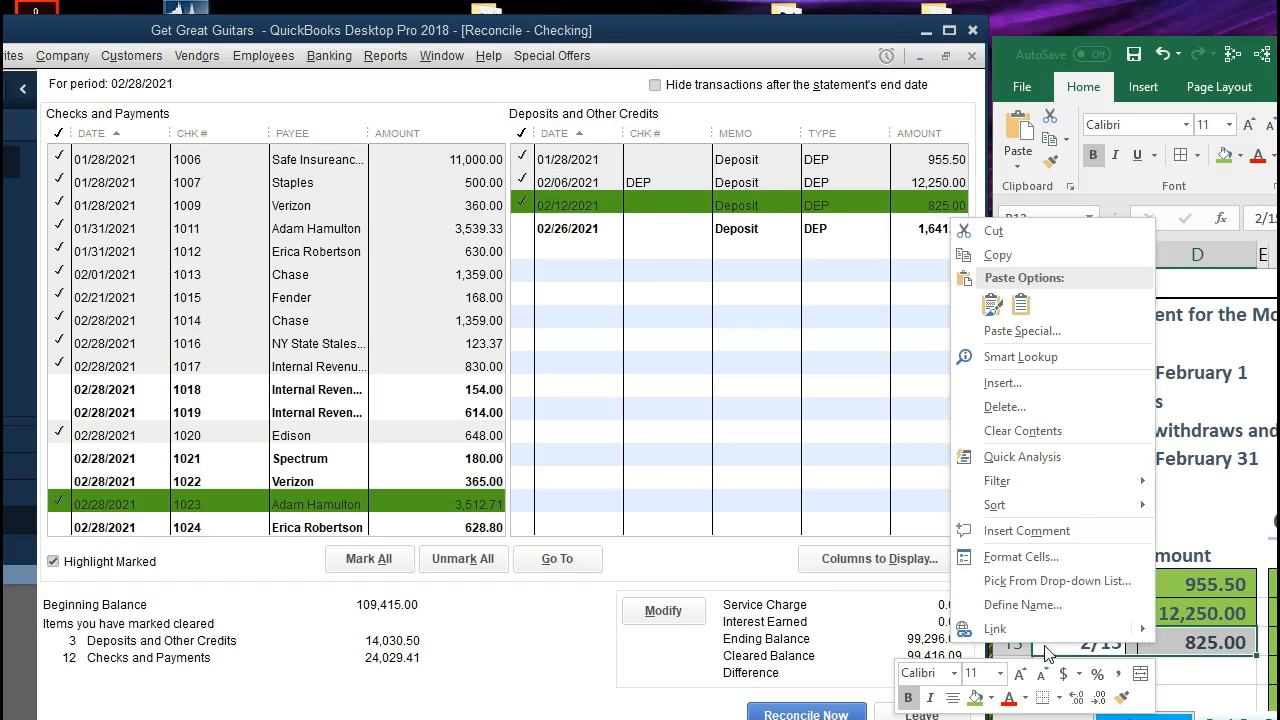
{"action": "left_click", "coordinate": [975, 697]}
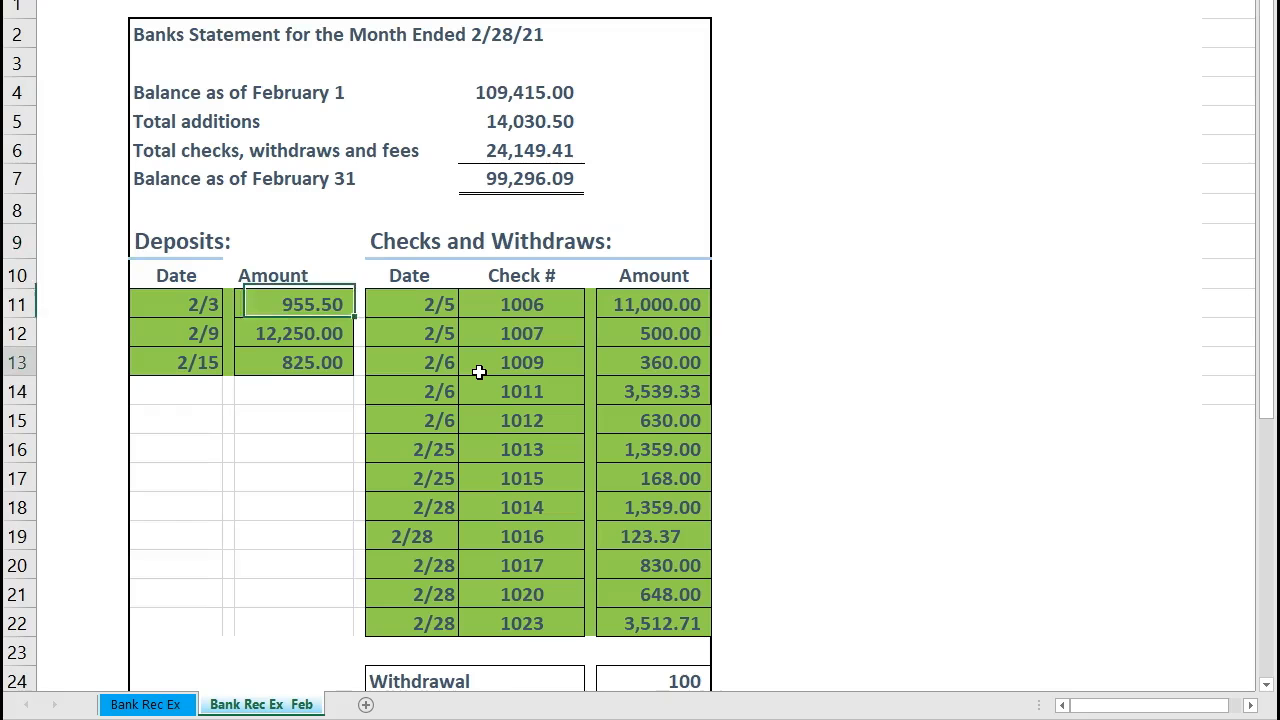
Examine the unshaded withdrawal and bank service charge amounts on the statement, then return to the QuickBooks reconciliation
{"action": "left_click", "coordinate": [477, 366]}
{"action": "scroll", "coordinate": [477, 366], "scroll_direction": "down", "scroll_amount": 2}
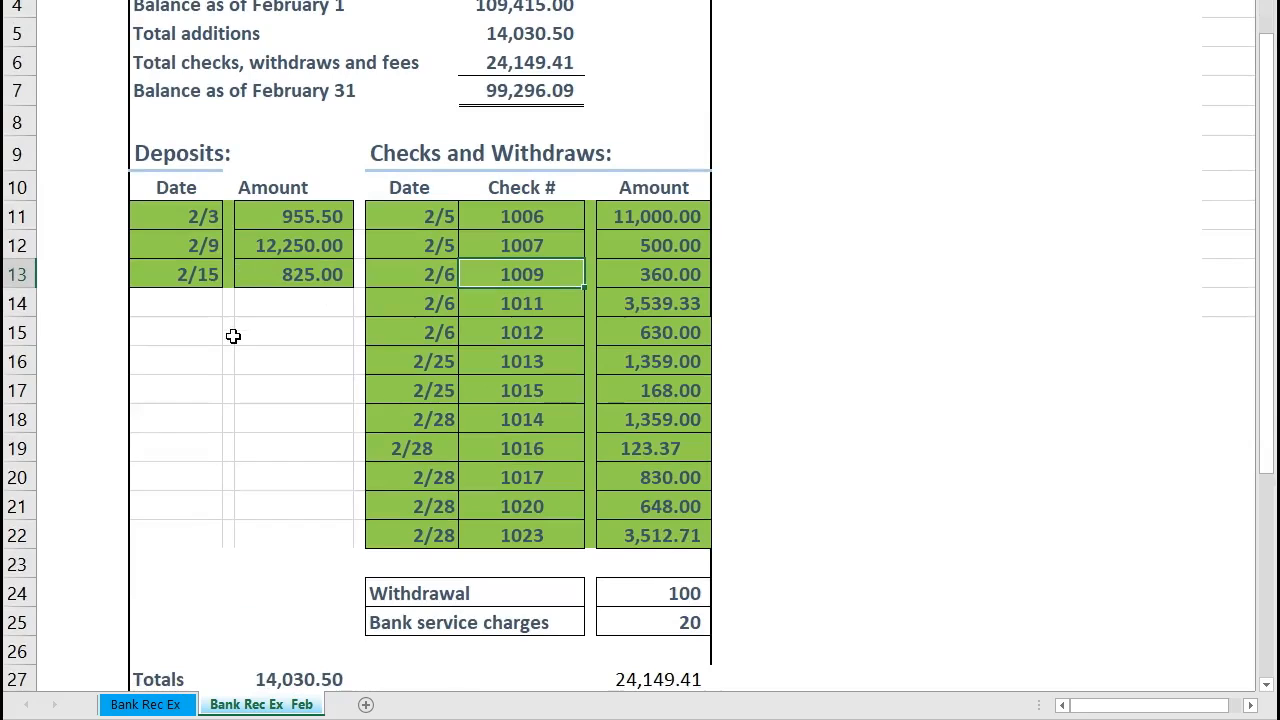
{"action": "scroll", "coordinate": [234, 335], "scroll_direction": "down", "scroll_amount": 1}
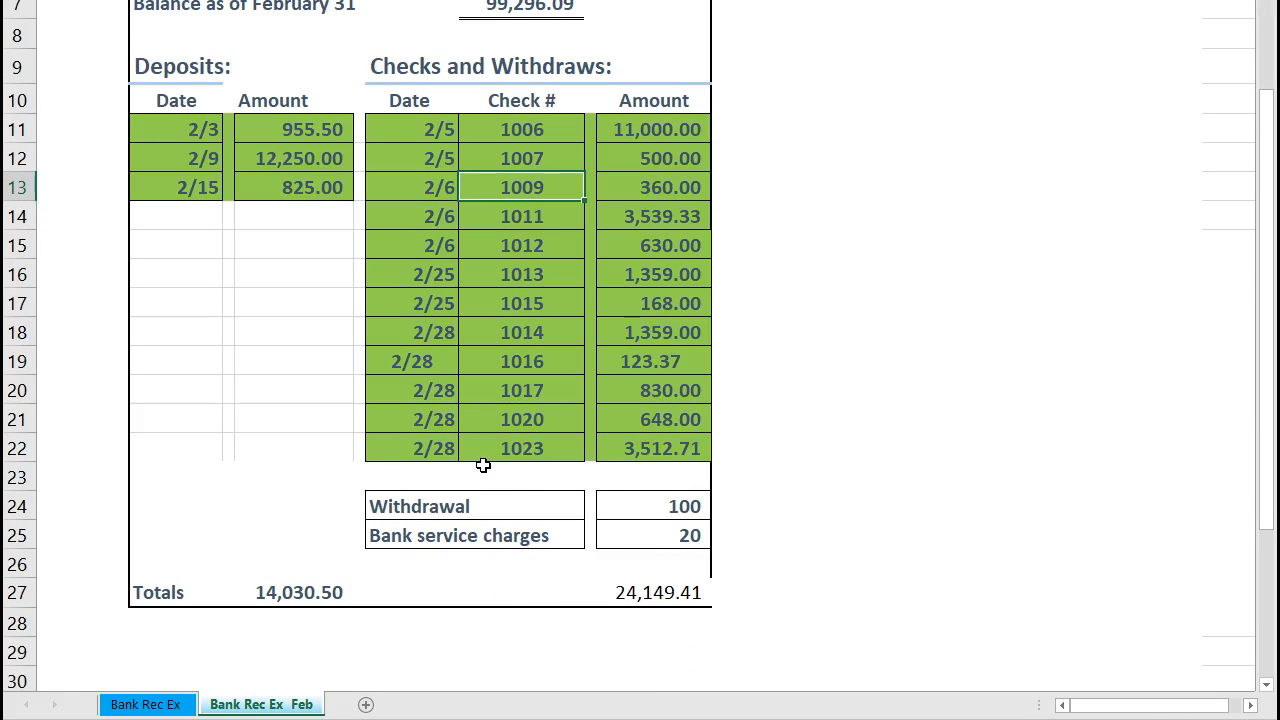
{"action": "left_click_drag", "start_coordinate": [672, 514], "coordinate": [663, 535]}
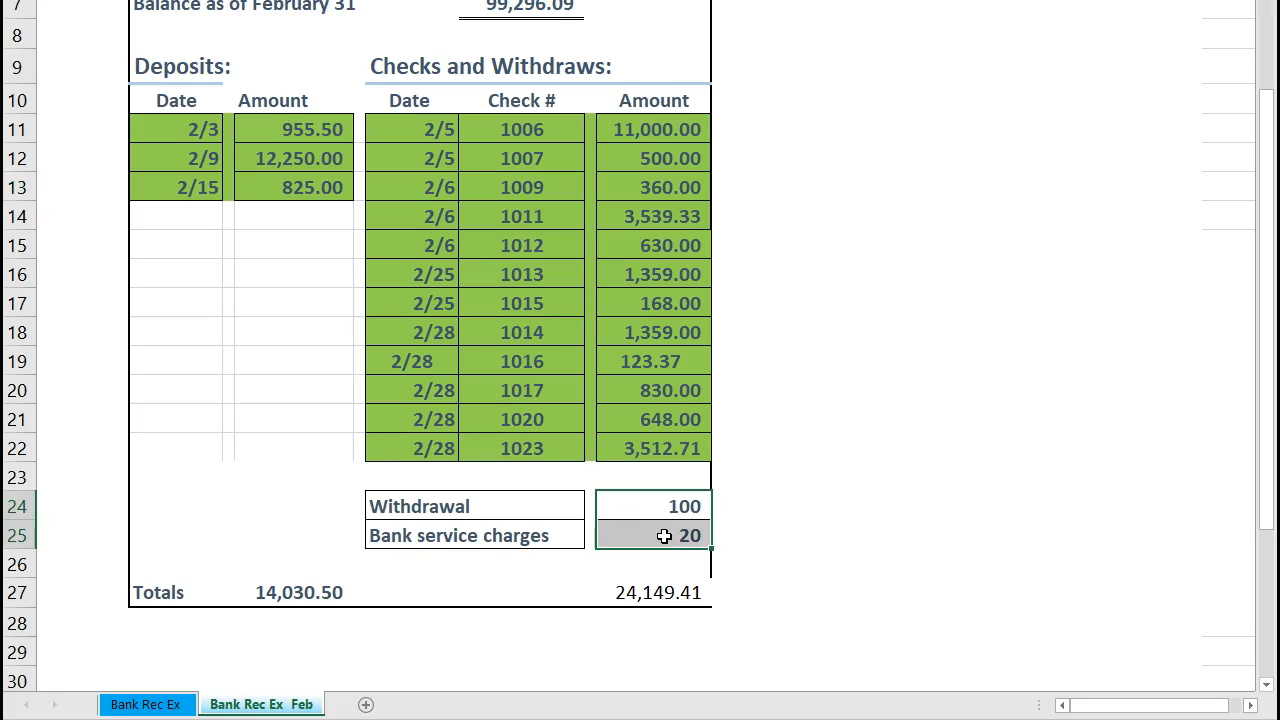
{"action": "left_click", "coordinate": [370, 718]}
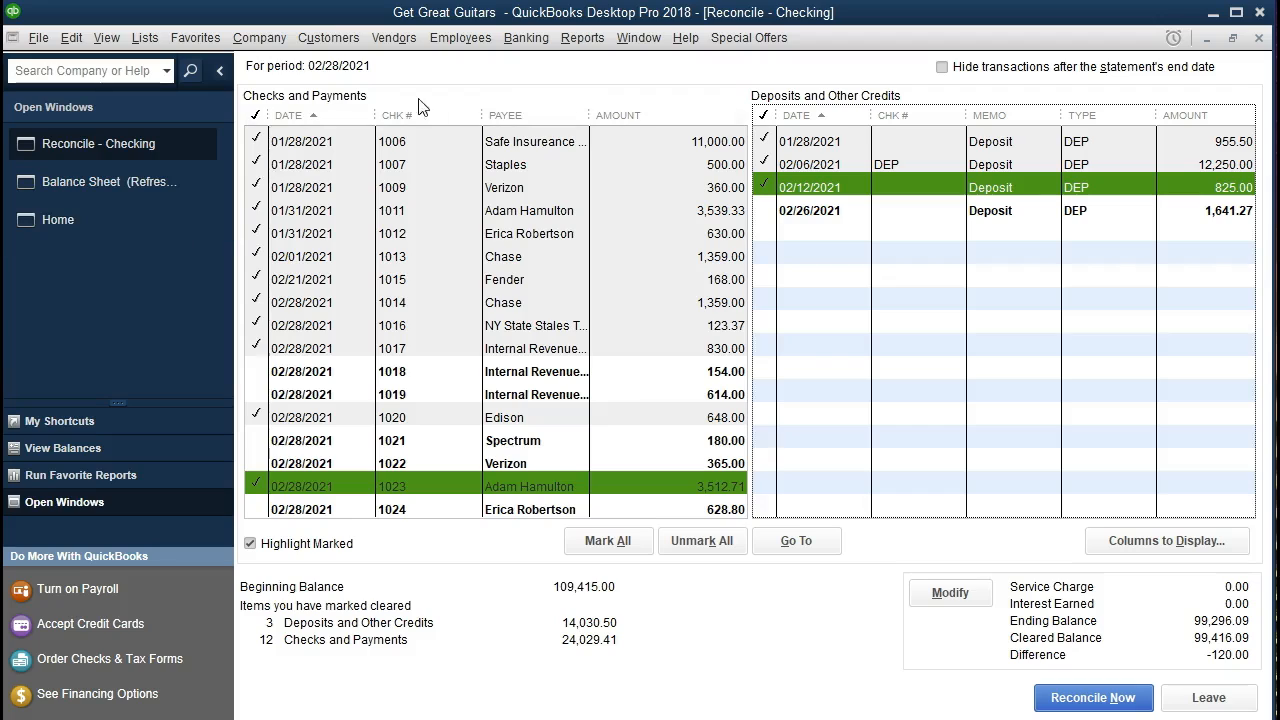
Open the Checking register and start an entry dated 02/28/2021 with number Other and a payment of 100.00
{"action": "left_click", "coordinate": [527, 40]}
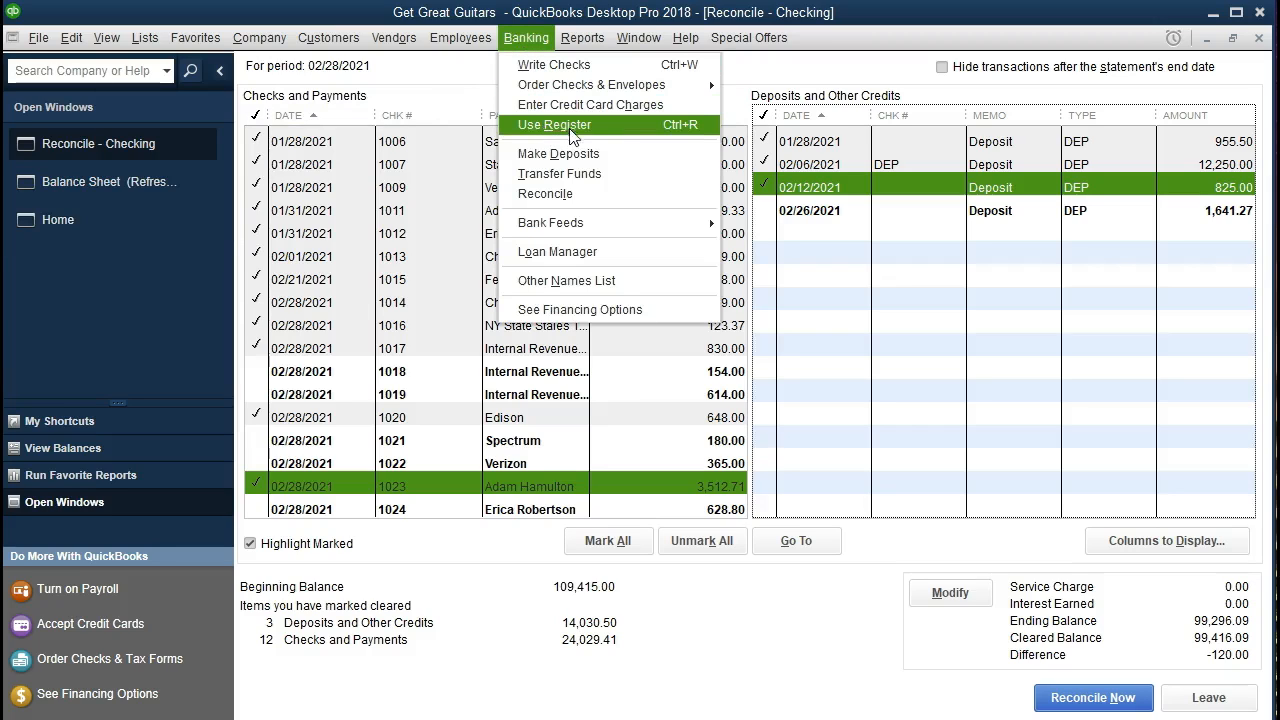
{"action": "left_click", "coordinate": [602, 128]}
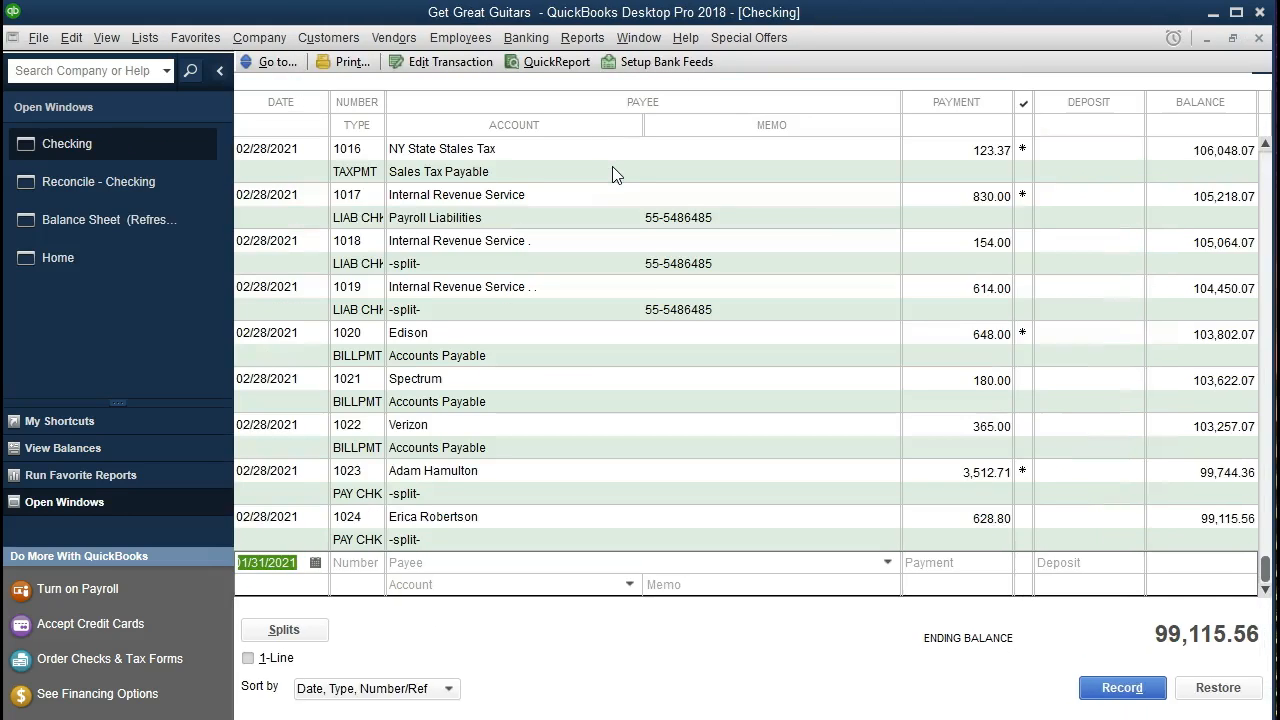
{"action": "type", "text": "022821"}
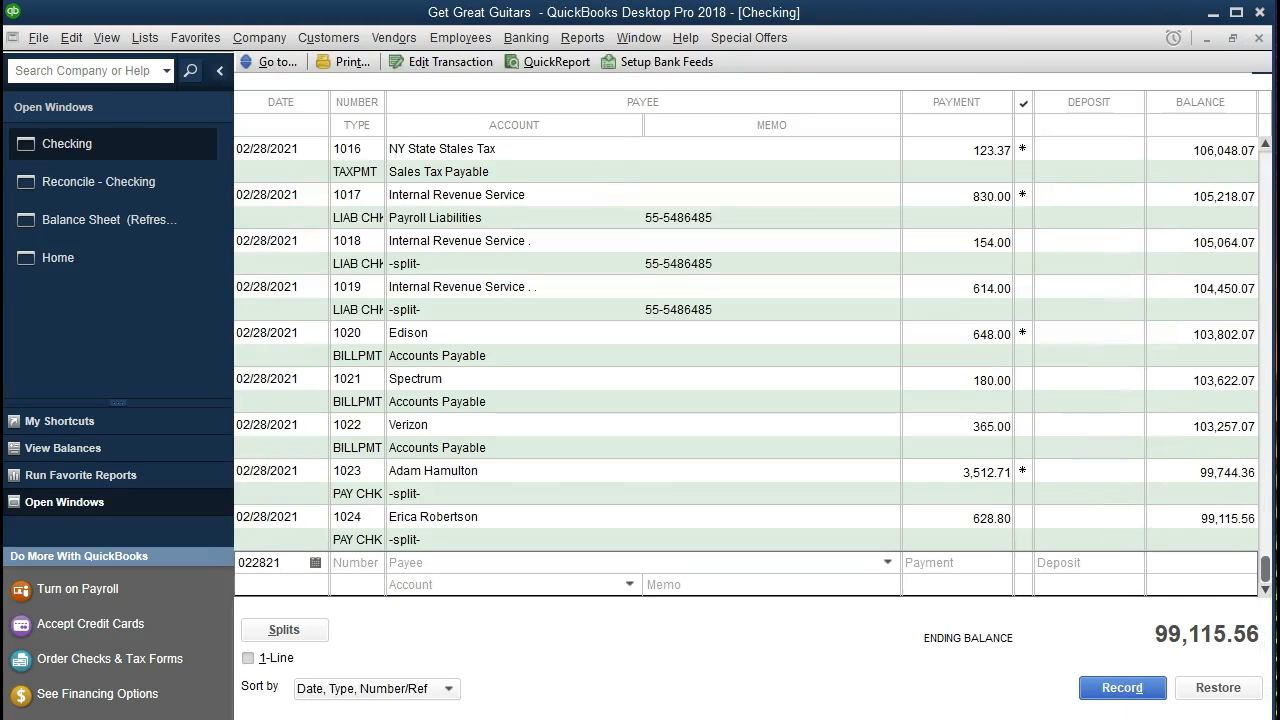
{"action": "key", "text": "Tab"}
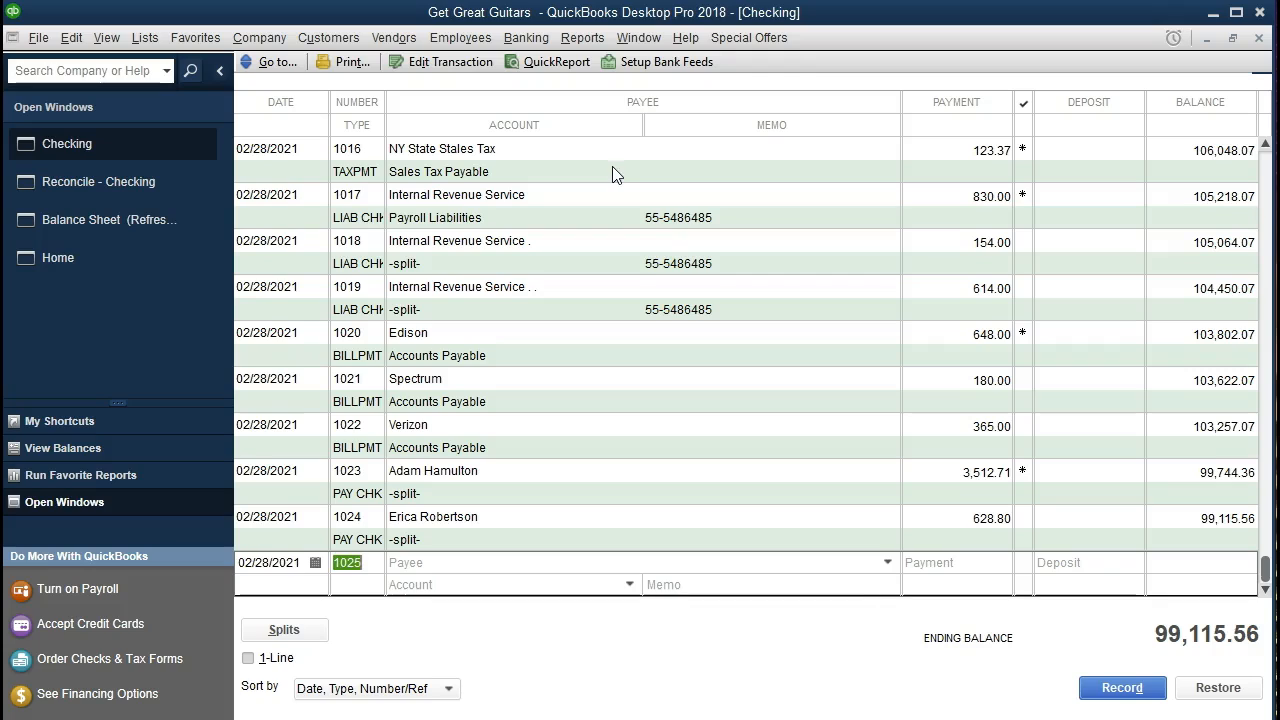
{"action": "type", "text": "Other"}
{"action": "key", "text": "Tab"}
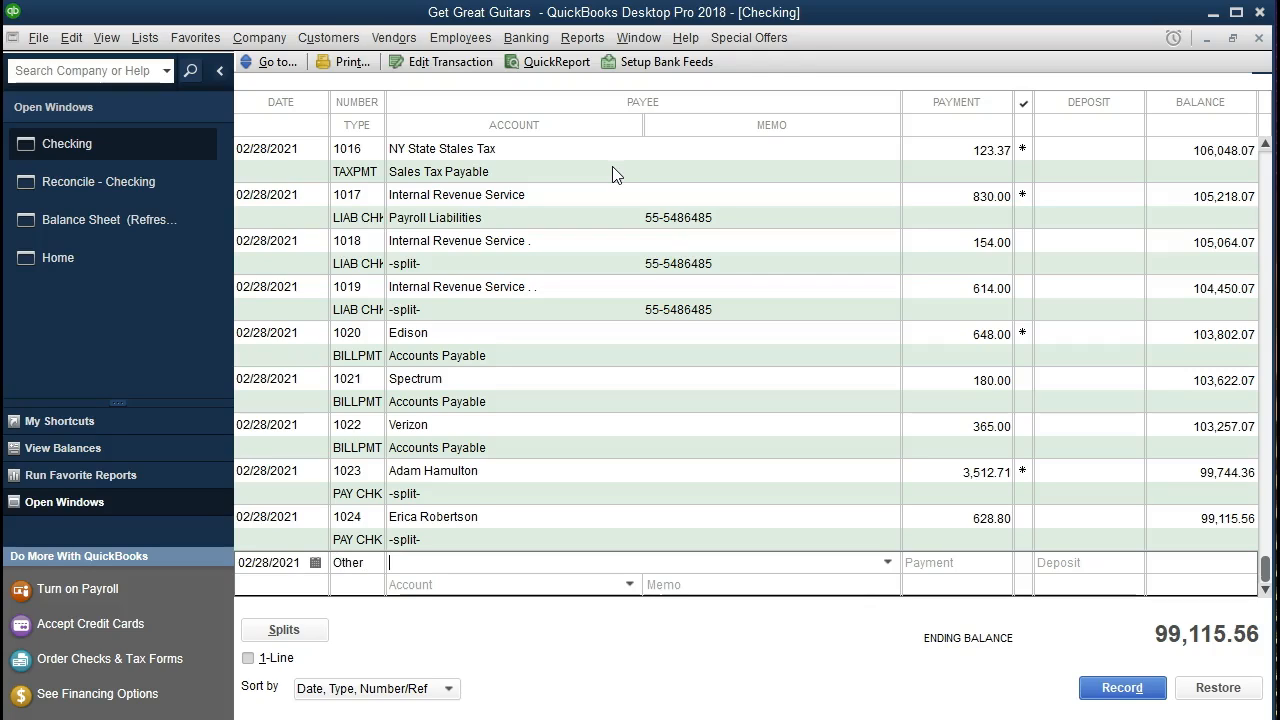
{"action": "key", "text": "Tab"}
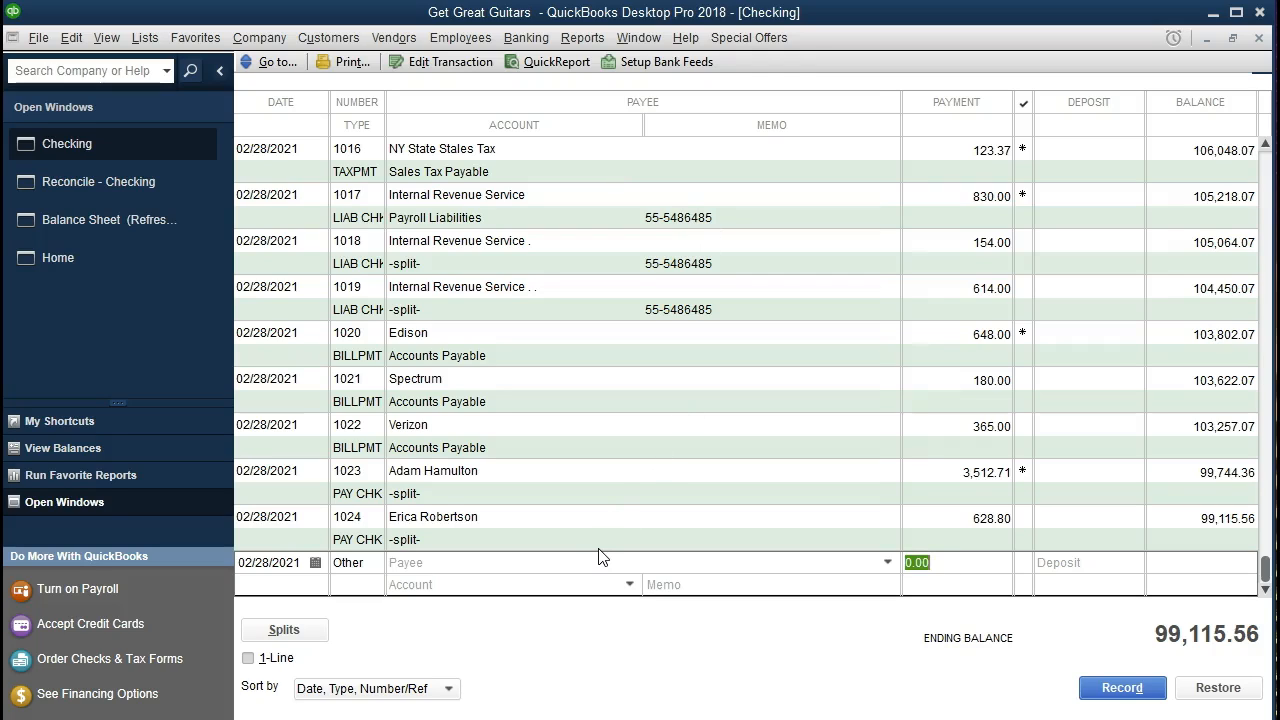
{"action": "type", "text": "100"}
{"action": "key", "text": "Tab"}
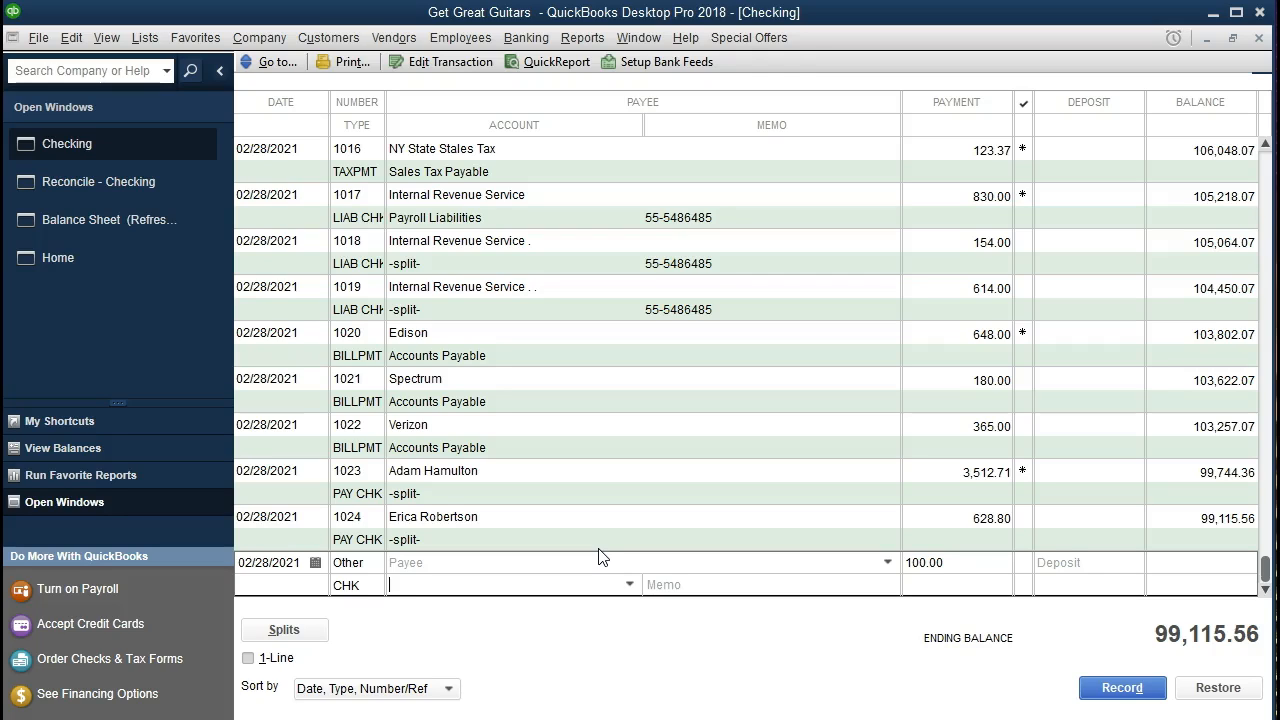
Assign the 100.00 payment to the Owners Draw account and record the register entry
{"action": "left_click", "coordinate": [629, 585]}
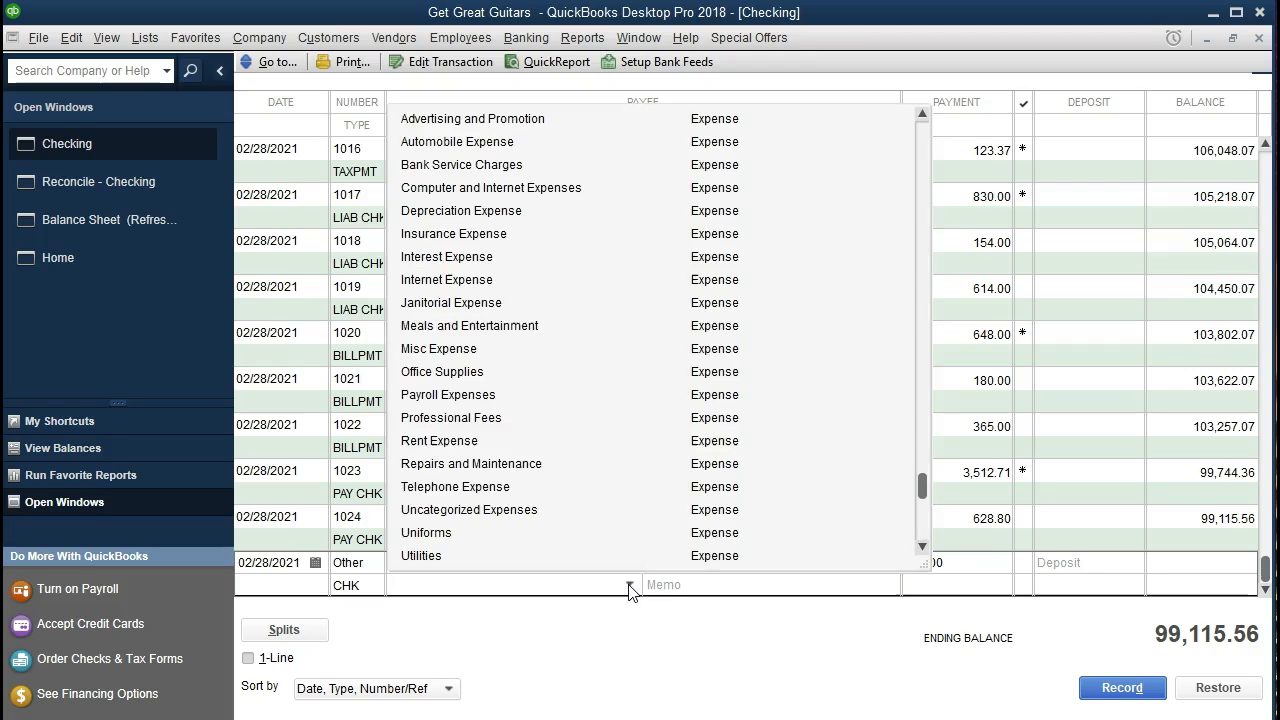
{"action": "scroll", "coordinate": [656, 490], "scroll_direction": "up", "scroll_amount": 2}
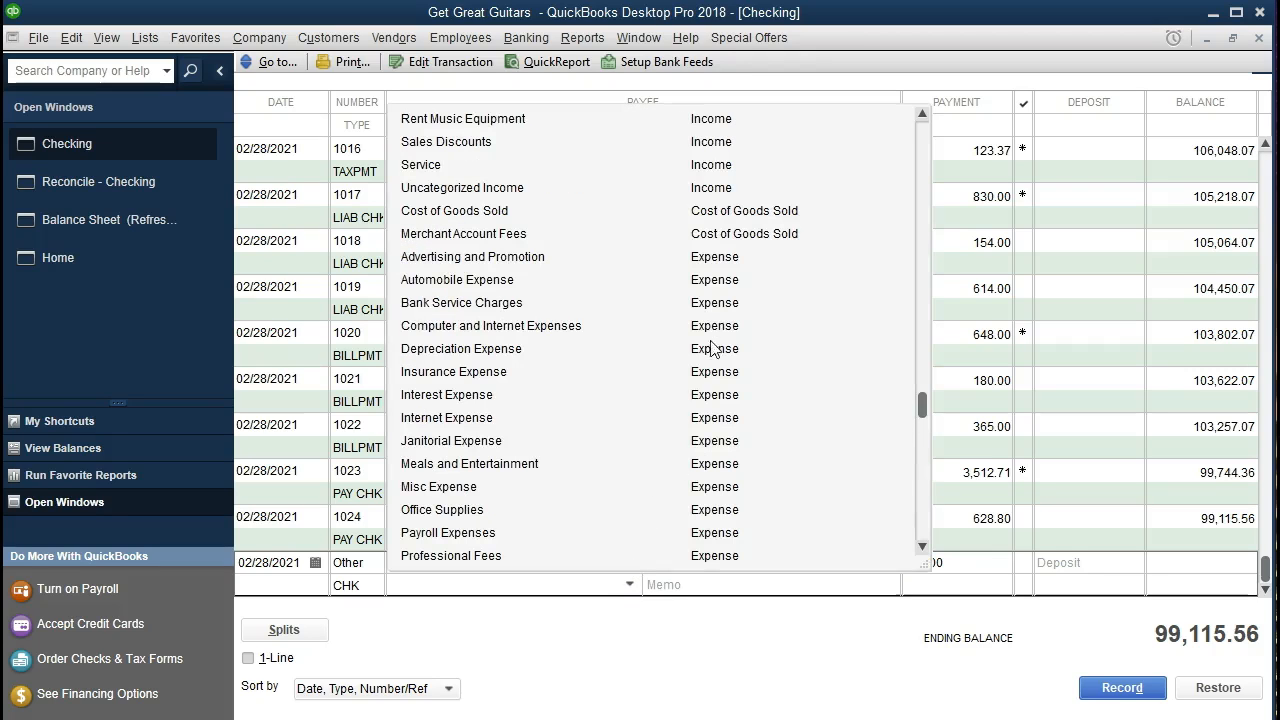
{"action": "scroll", "coordinate": [792, 228], "scroll_direction": "up", "scroll_amount": 2}
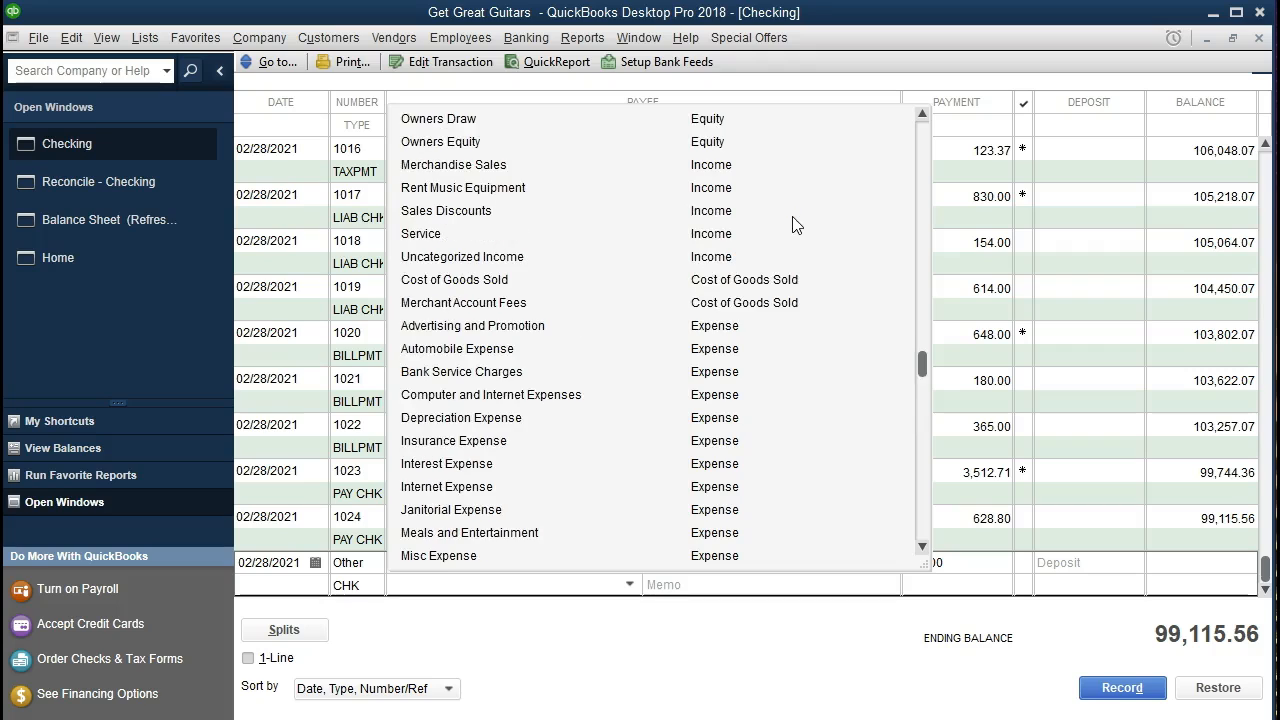
{"action": "scroll", "coordinate": [776, 310], "scroll_direction": "up", "scroll_amount": 1}
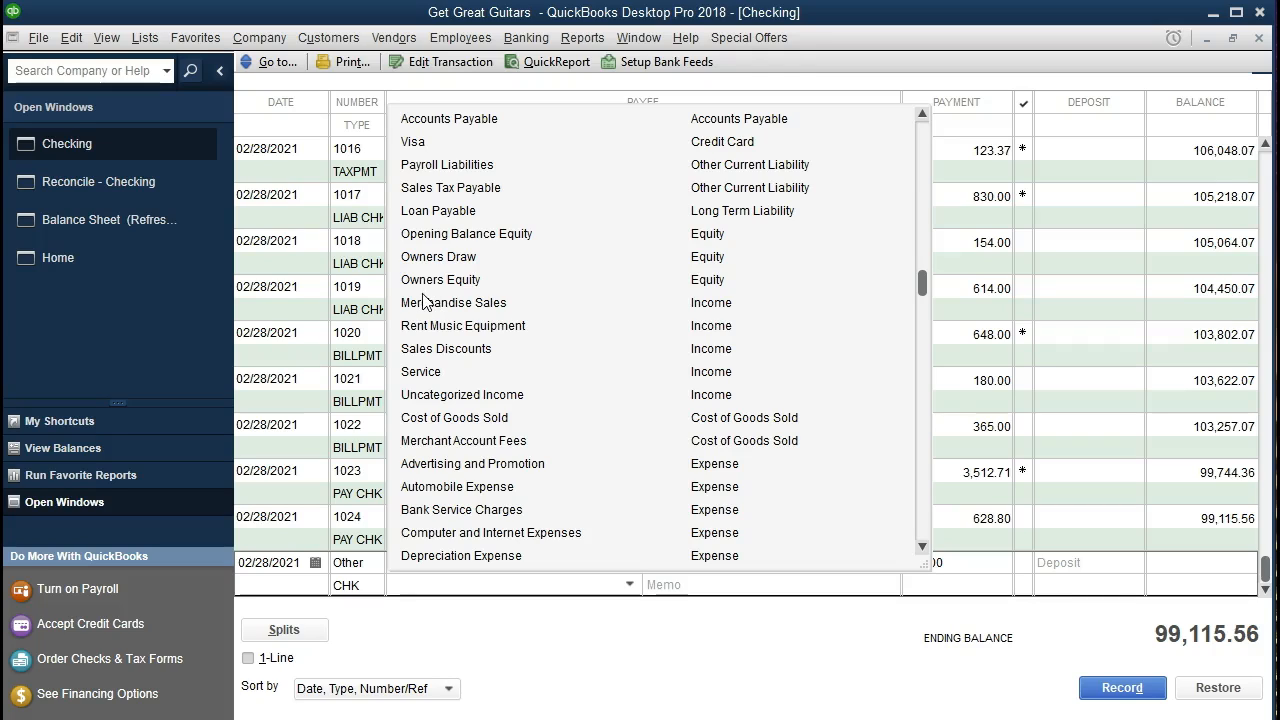
{"action": "left_click", "coordinate": [497, 259]}
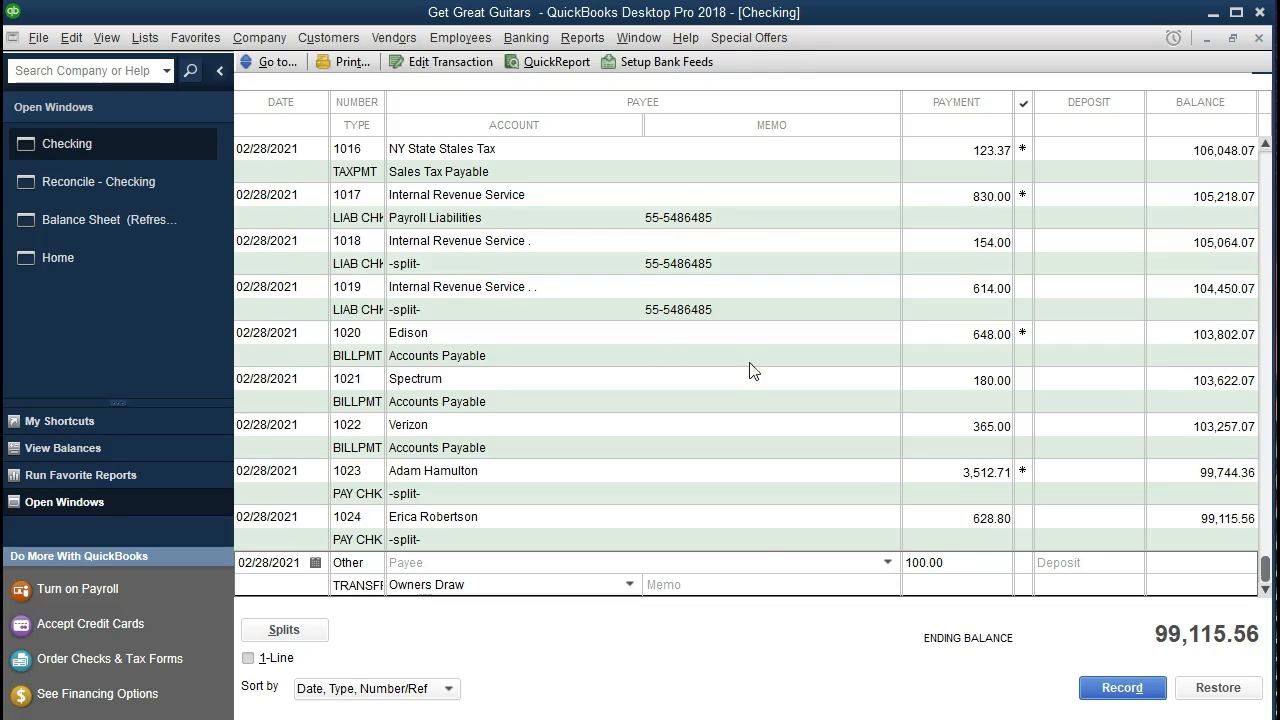
{"action": "left_click", "coordinate": [734, 582]}
{"action": "key", "text": "Return"}
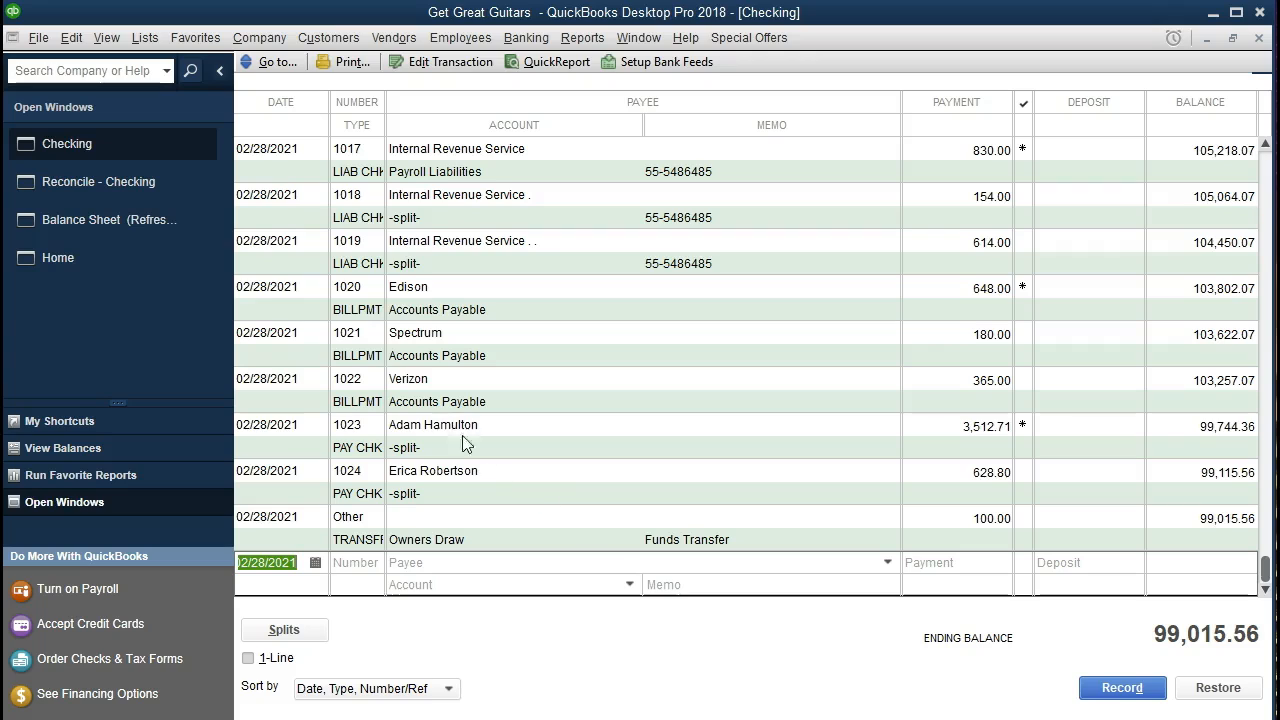
Return to the Checking reconciliation and mark the 100.00 Other payment as cleared
{"action": "left_click", "coordinate": [165, 190]}
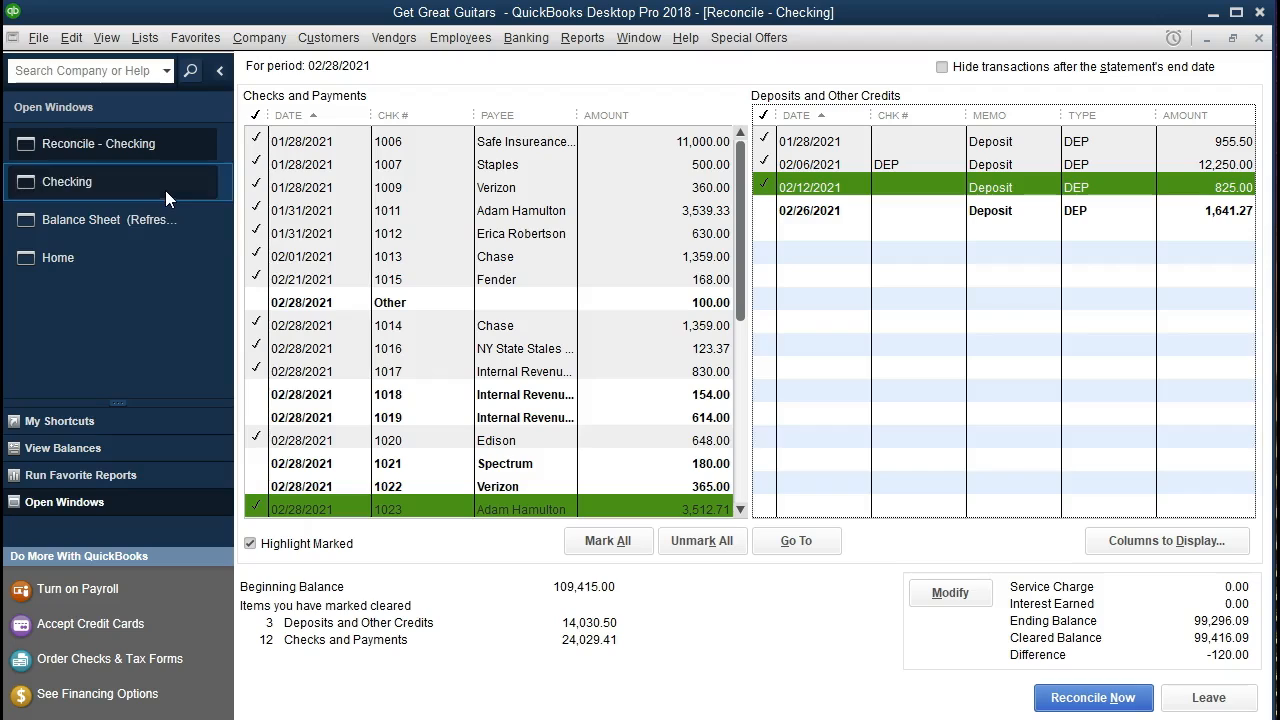
{"action": "left_click", "coordinate": [645, 304]}
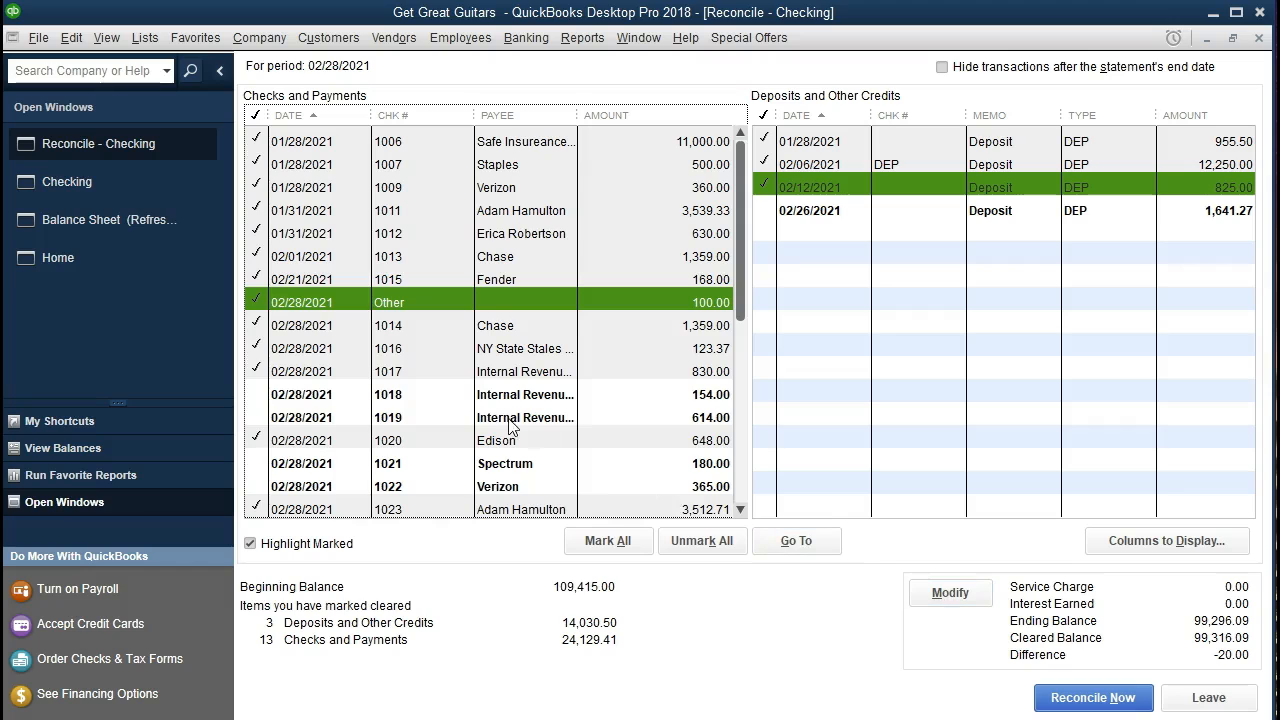
{"action": "left_click", "coordinate": [132, 231]}
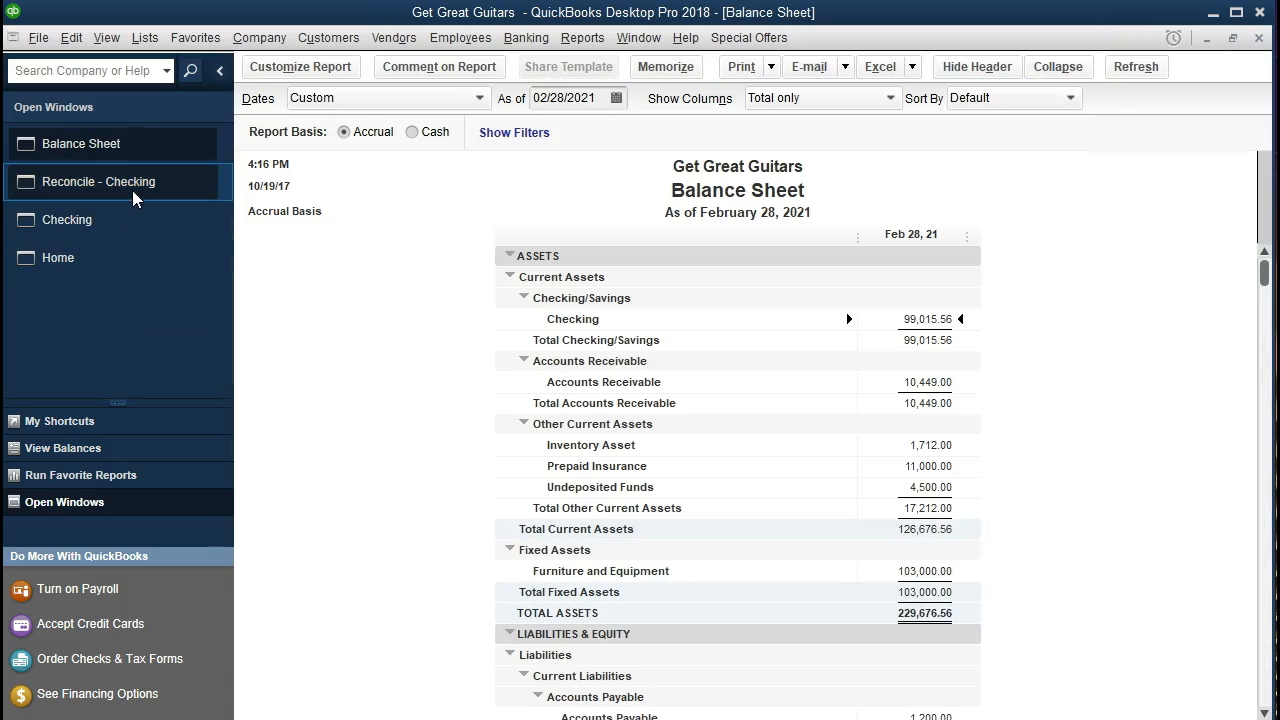
Start another Checking register entry on 02/28/2021 with number Other and a payment of 20.00
{"action": "left_click", "coordinate": [117, 221]}
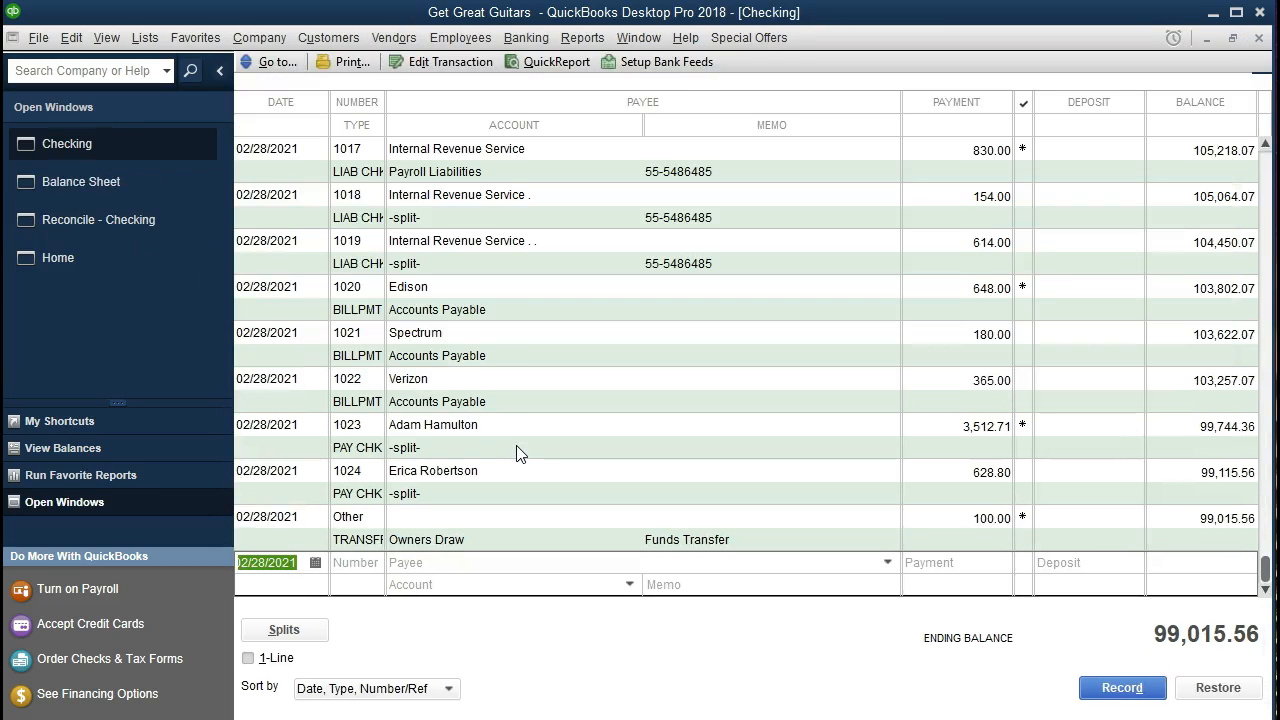
{"action": "key", "text": "Tab"}
{"action": "type", "text": "Other"}
{"action": "key", "text": "Tab"}
{"action": "key", "text": "Tab"}
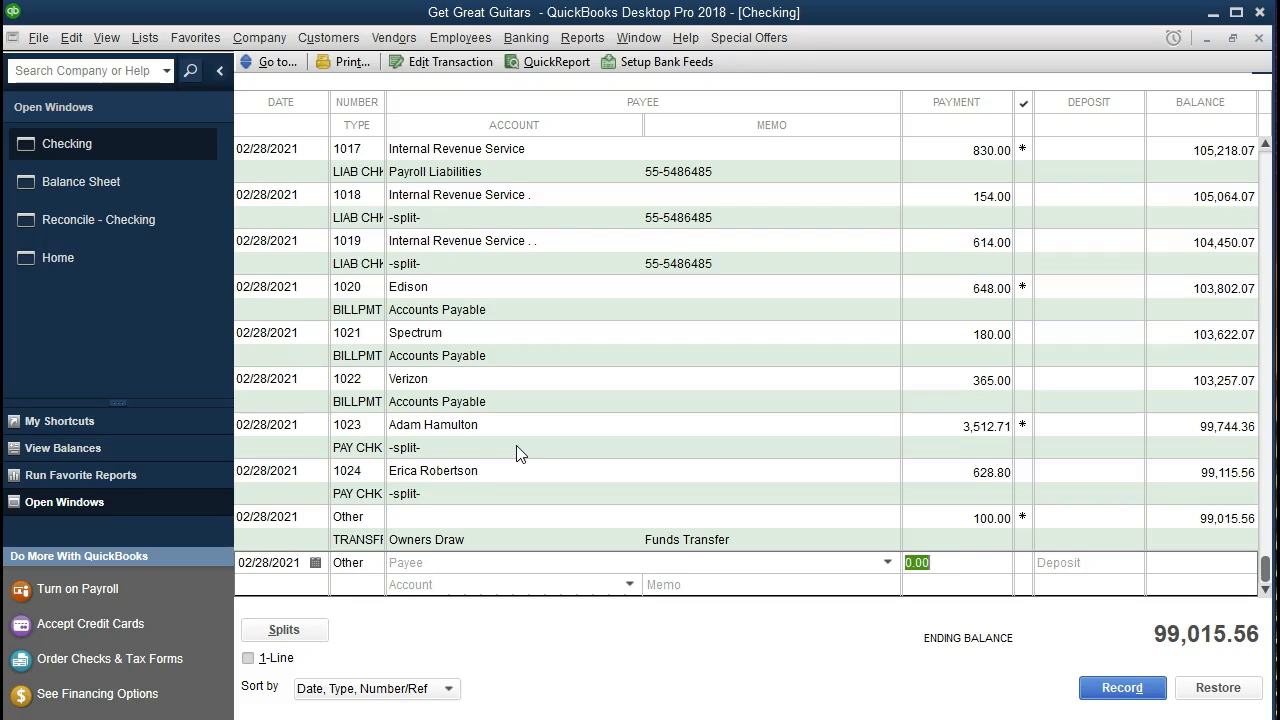
{"action": "type", "text": "20"}
{"action": "key", "text": "Tab"}
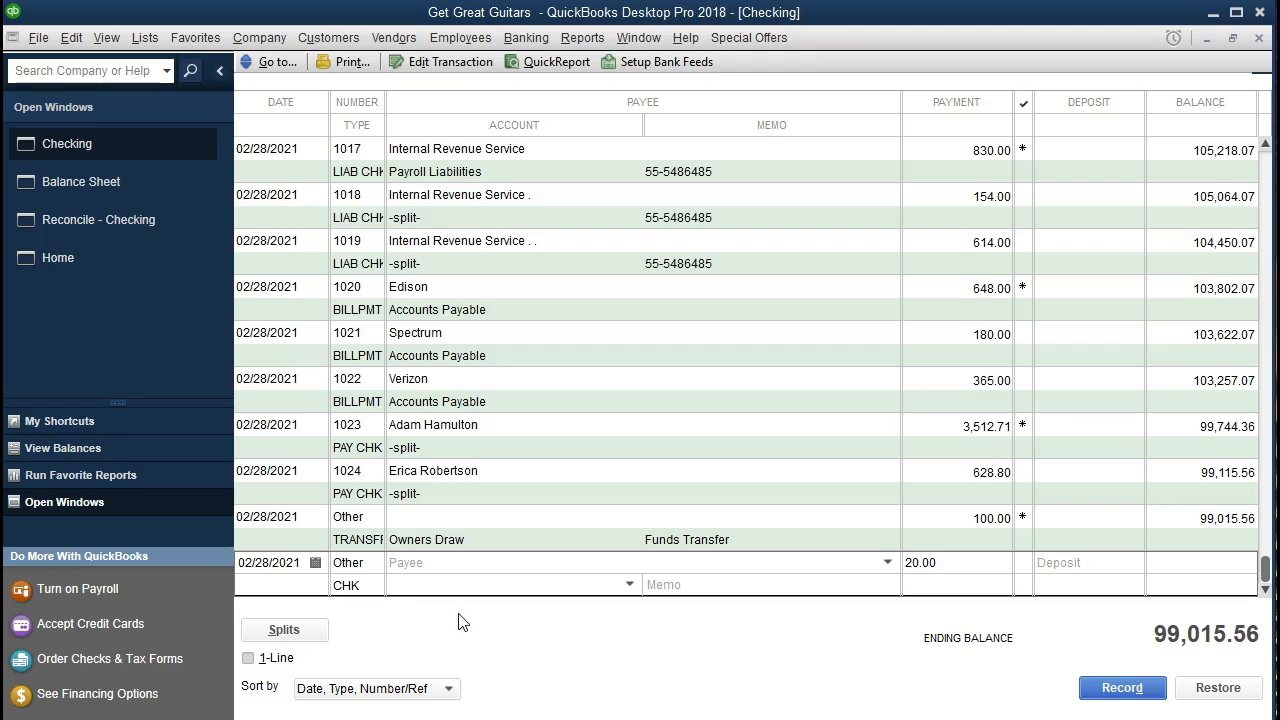
Assign the 20.00 payment to the Bank Service Charges account and record the register entry
{"action": "left_click", "coordinate": [629, 585]}
{"action": "scroll", "coordinate": [645, 497], "scroll_direction": "down", "scroll_amount": 1}
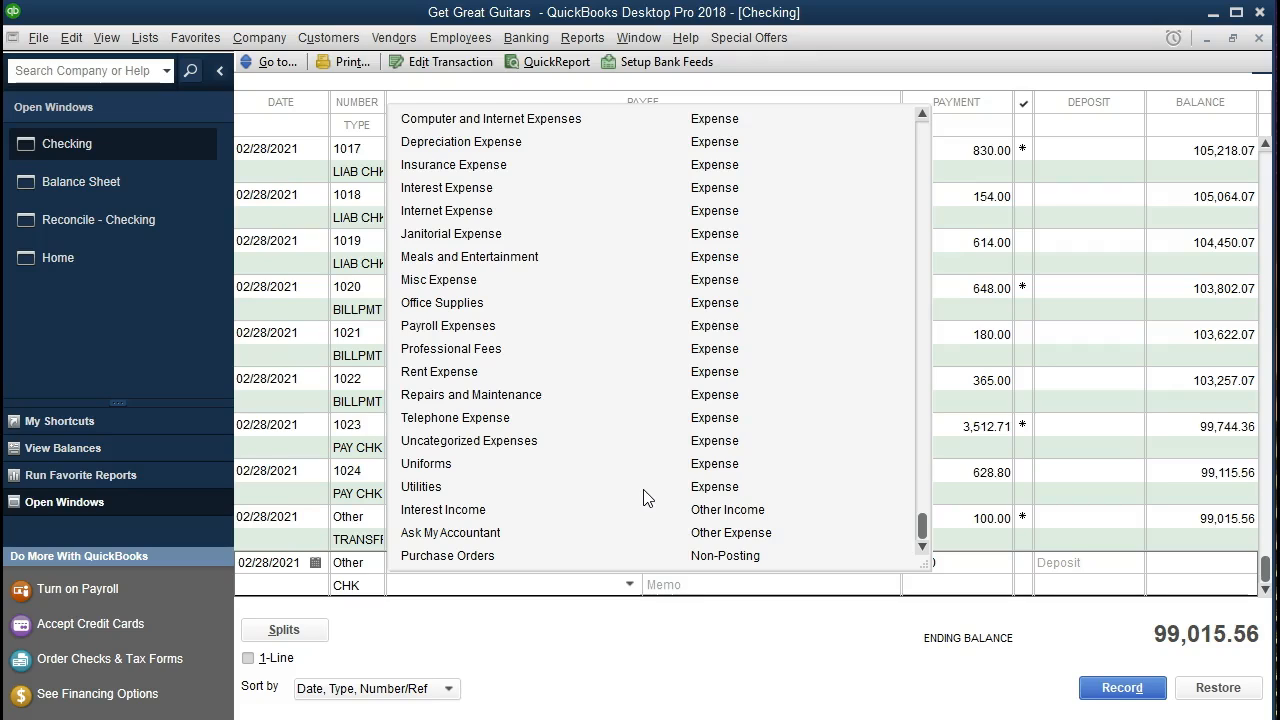
{"action": "type", "text": "b"}
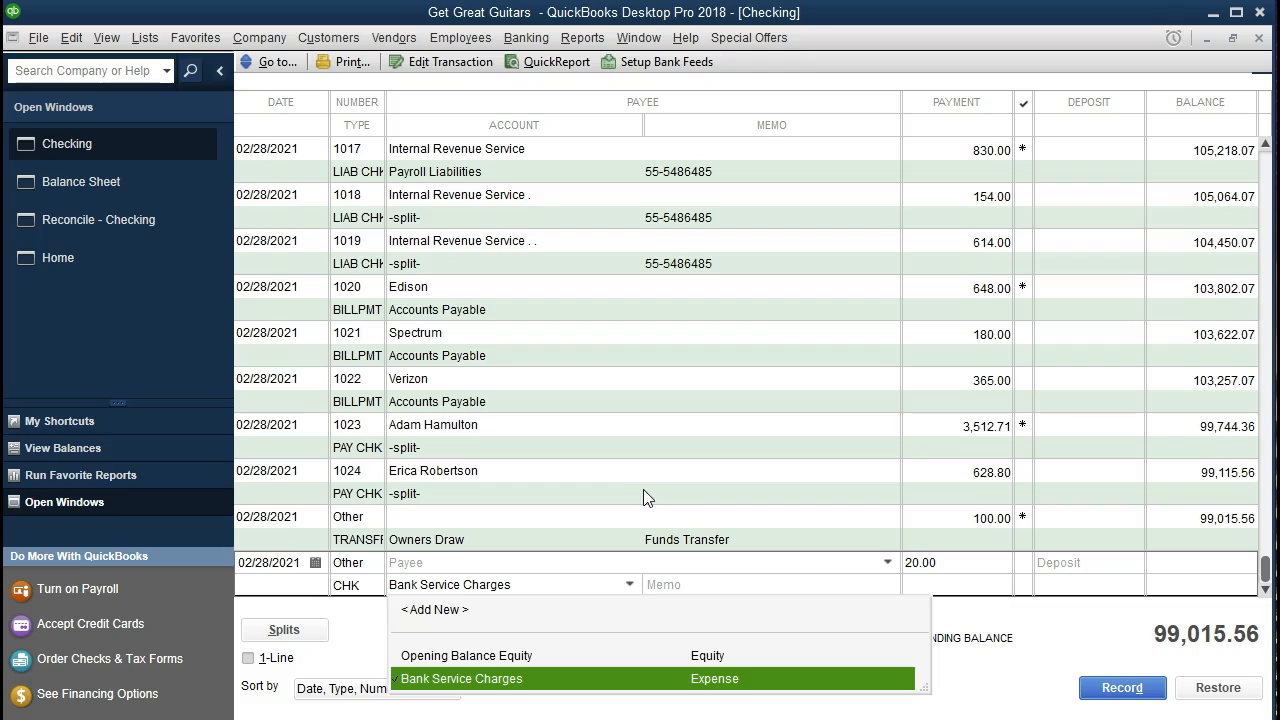
{"action": "left_click", "coordinate": [584, 680]}
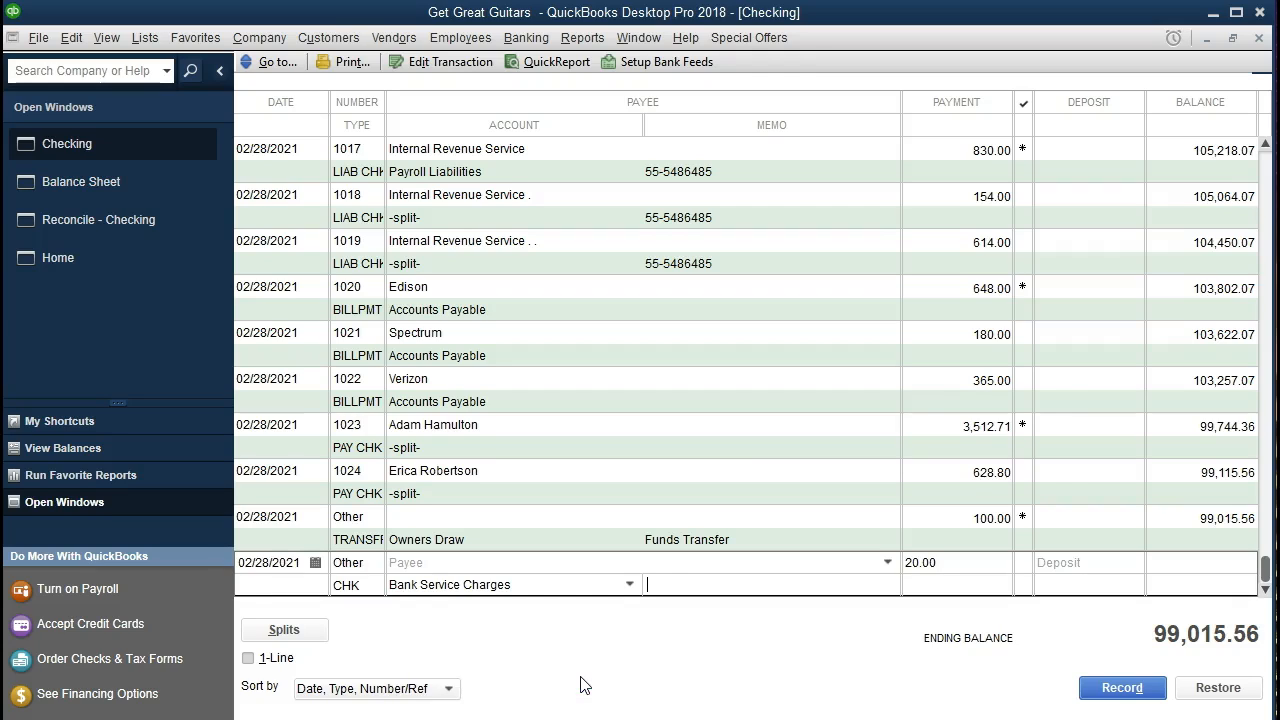
{"action": "key", "text": "Return"}
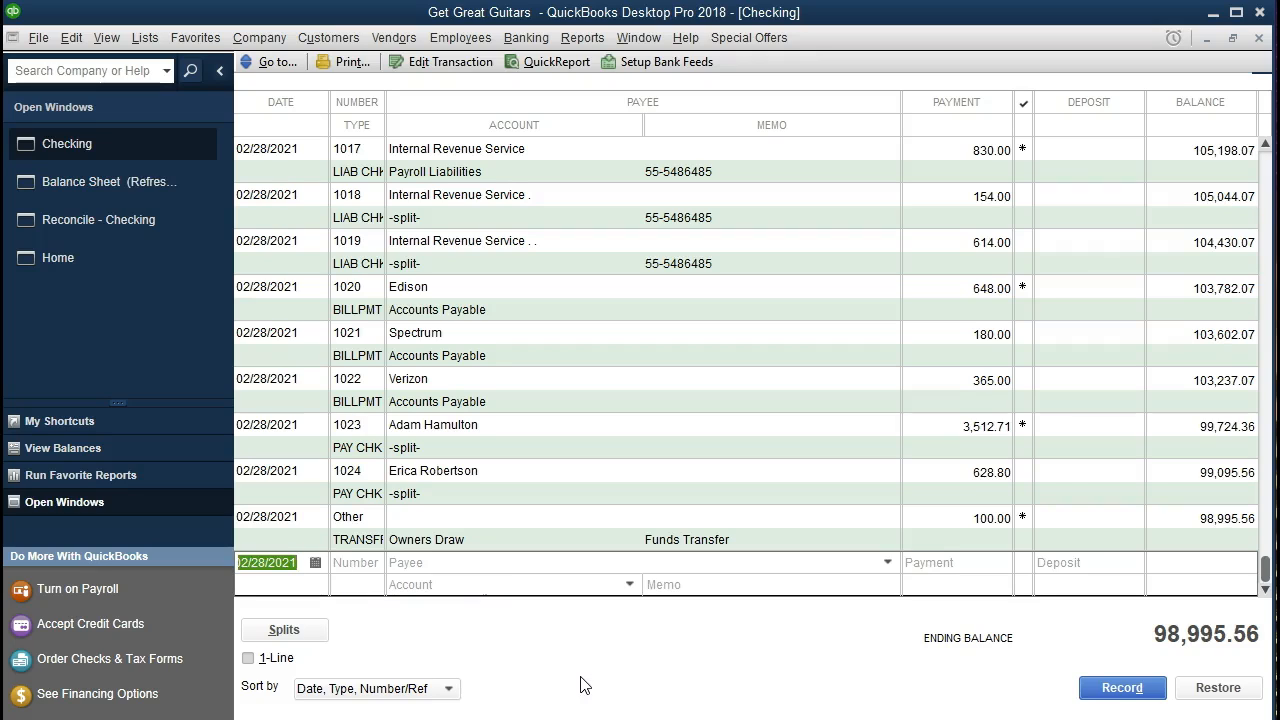
Go back to the Checking reconciliation and mark the 20.00 Other payment as cleared
{"action": "left_click", "coordinate": [141, 229]}
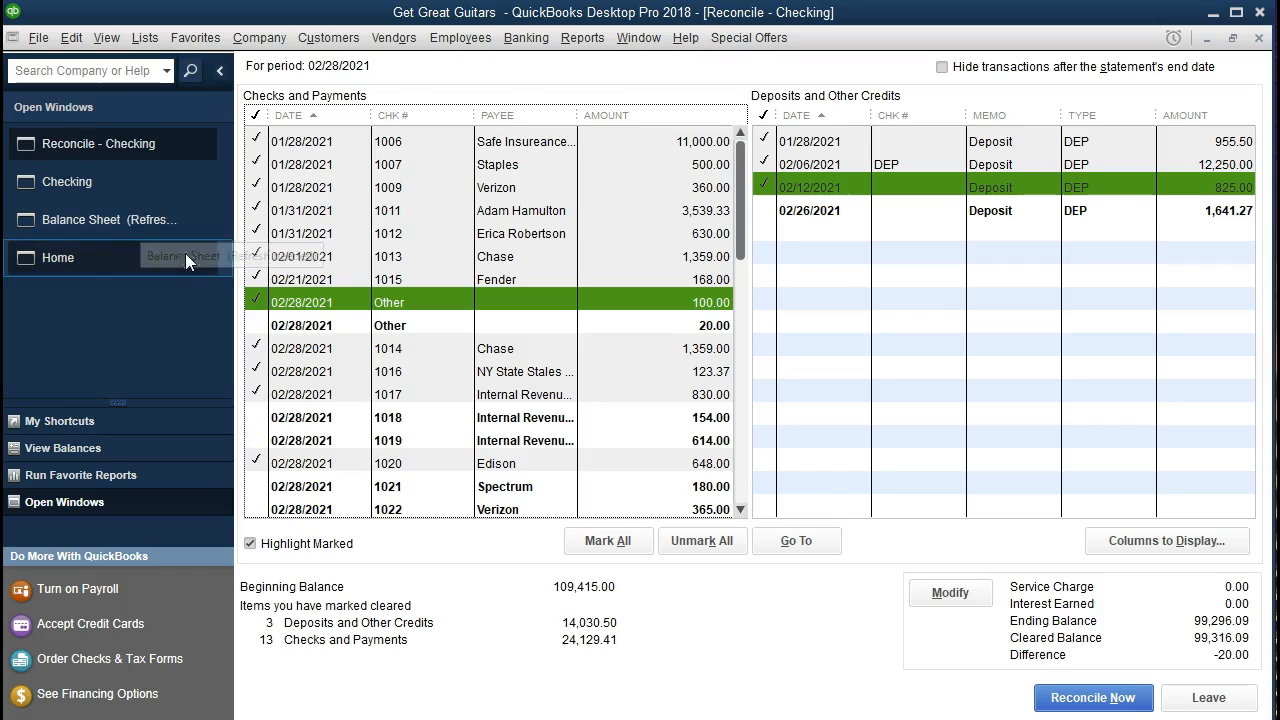
{"action": "left_click", "coordinate": [524, 327]}
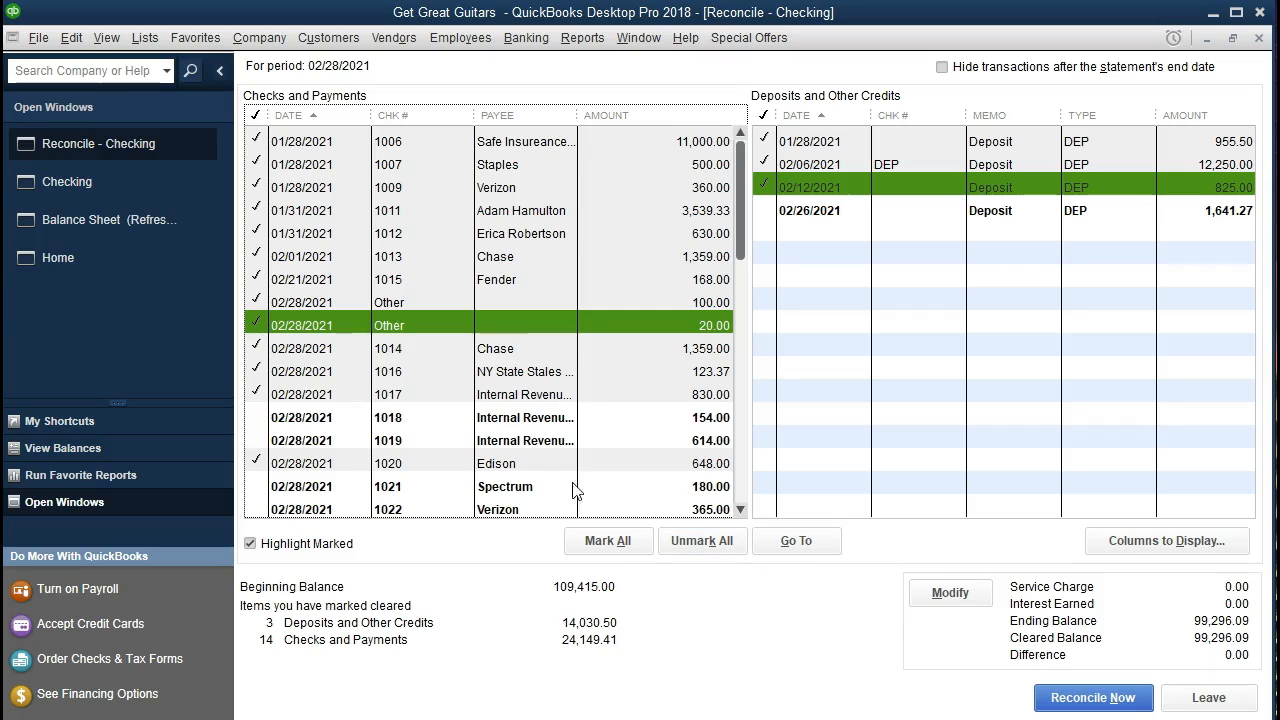
Examine the Checking balance on the balance sheet and its underlying transactions, then close the transaction detail
{"action": "left_click", "coordinate": [149, 228]}
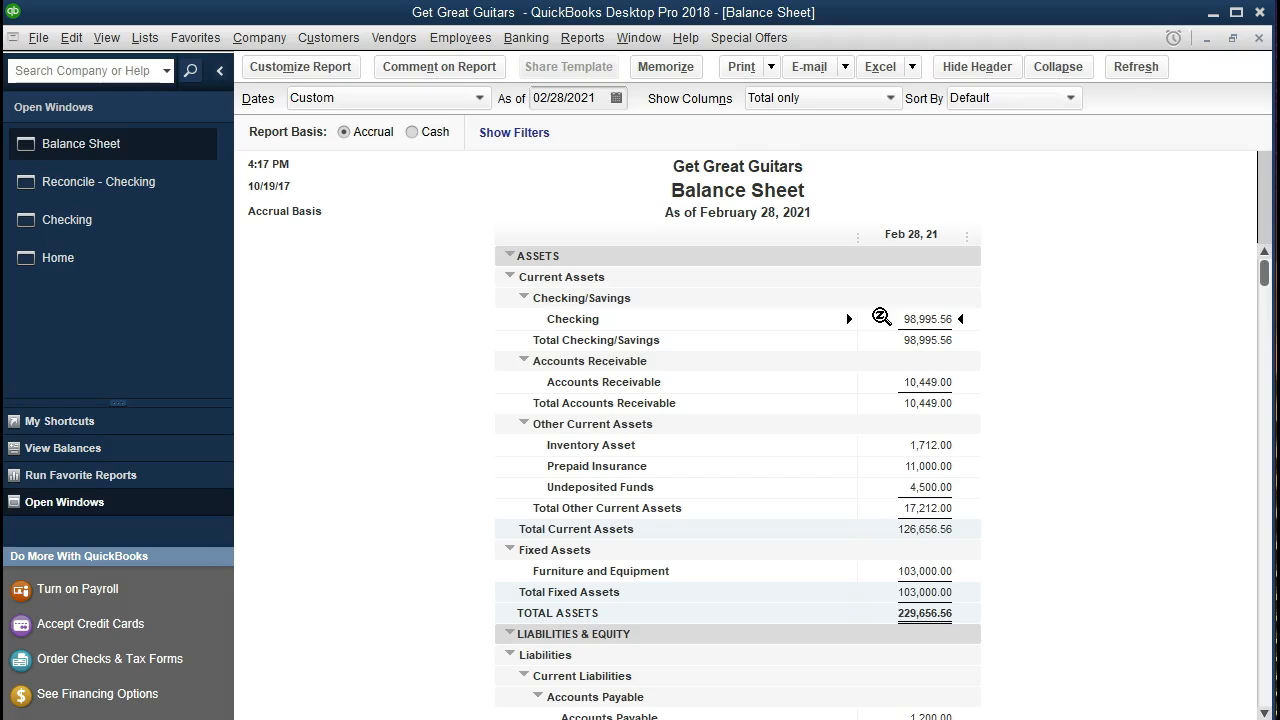
{"action": "double_click", "coordinate": [881, 316]}
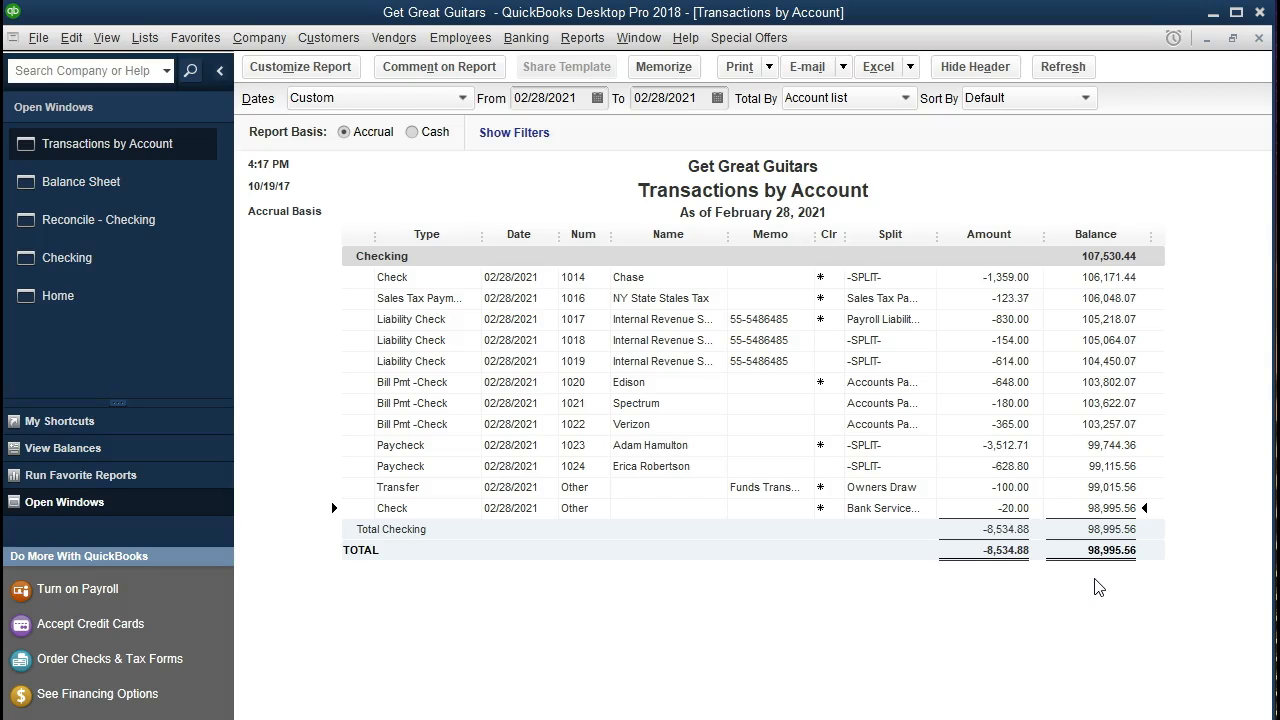
{"action": "left_click", "coordinate": [1258, 40]}
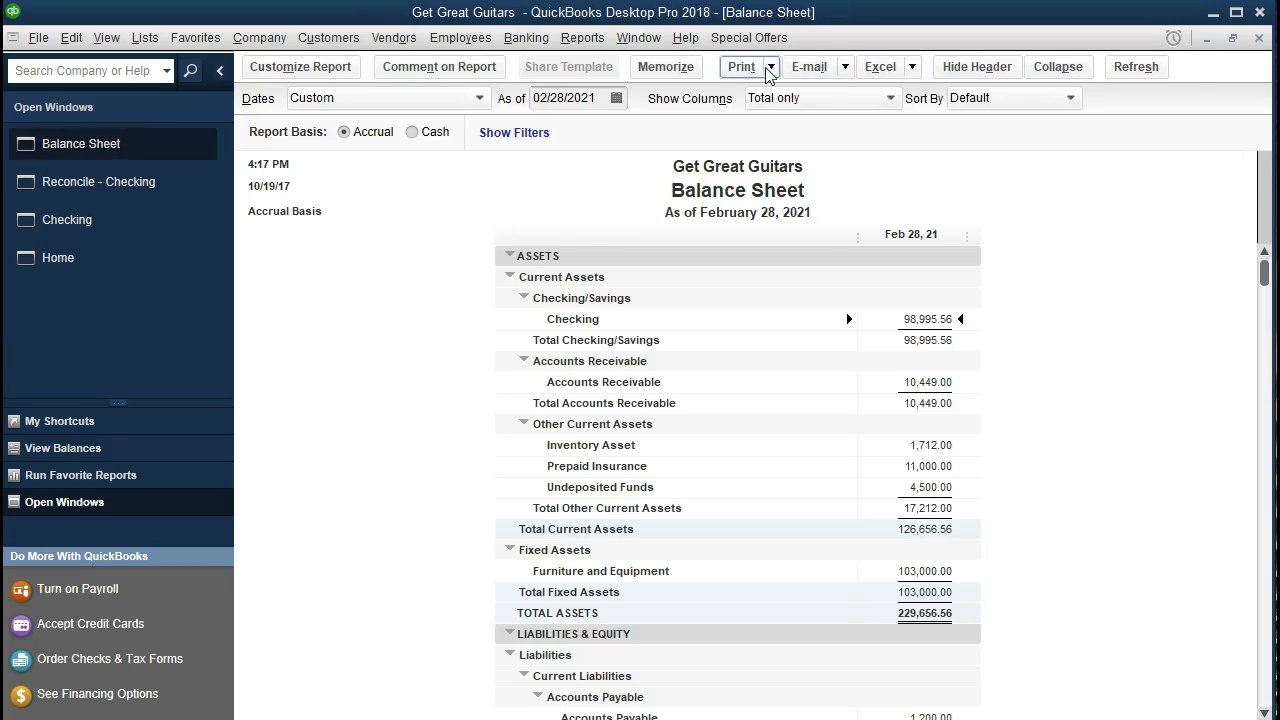
Generate a standard Profit & Loss report for 01/01/2021 through 12/31/2021
{"action": "left_click", "coordinate": [583, 38]}
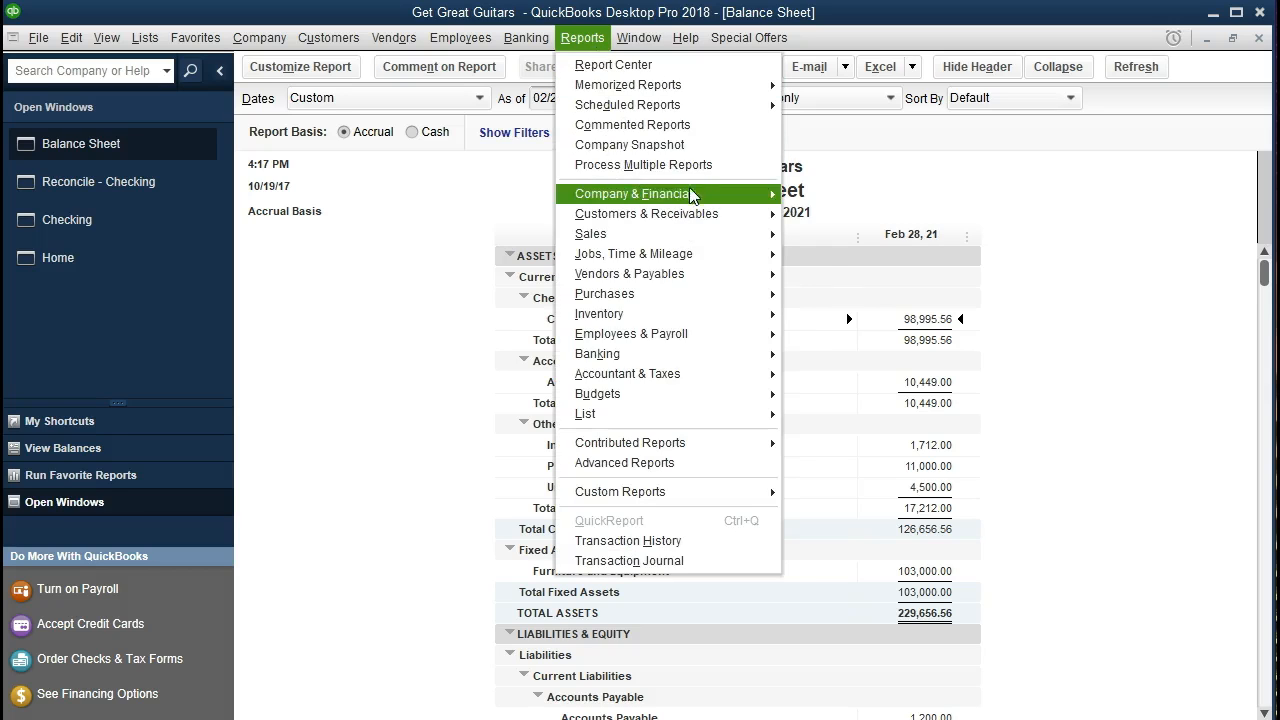
{"action": "mouse_move", "coordinate": [695, 194]}
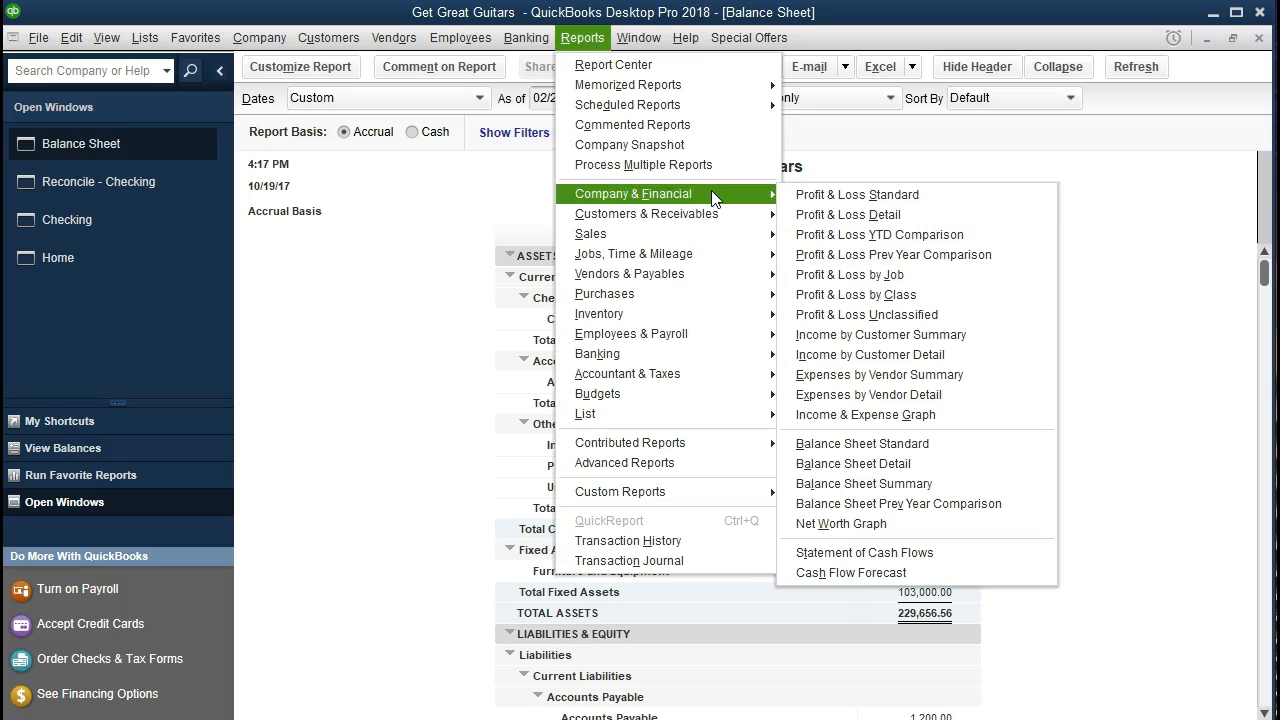
{"action": "left_click", "coordinate": [938, 196]}
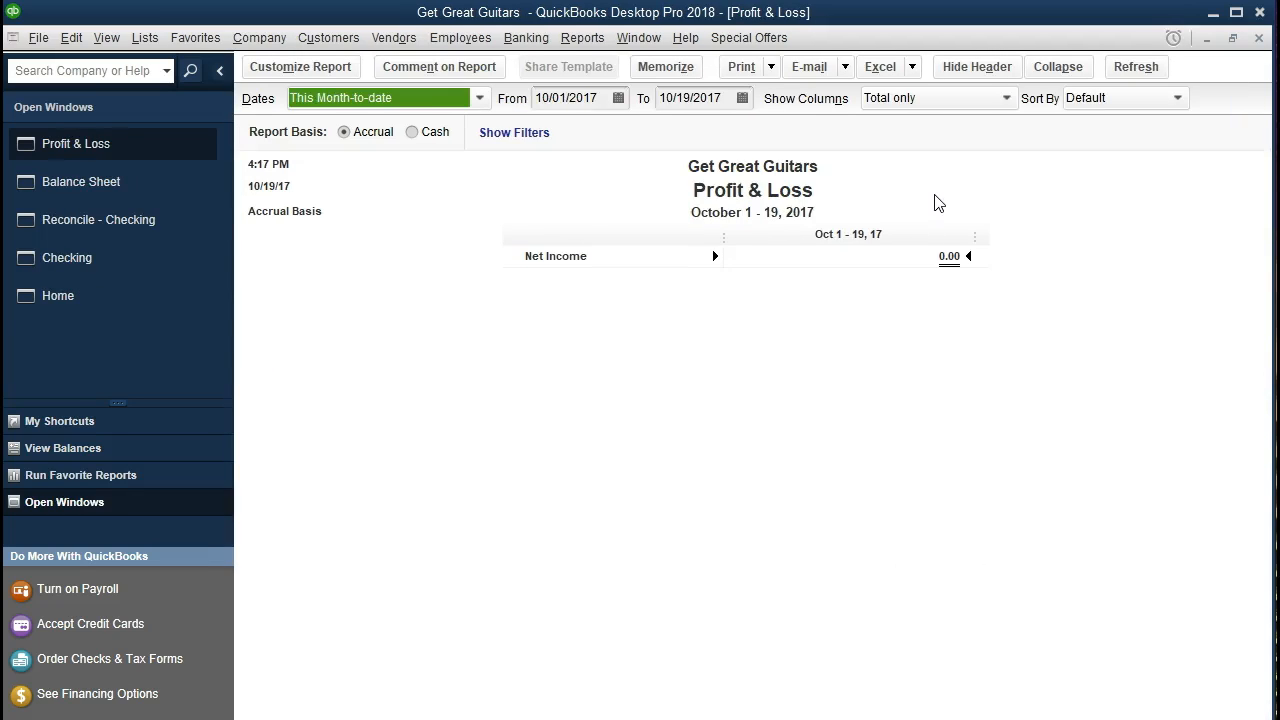
{"action": "key", "text": "Tab"}
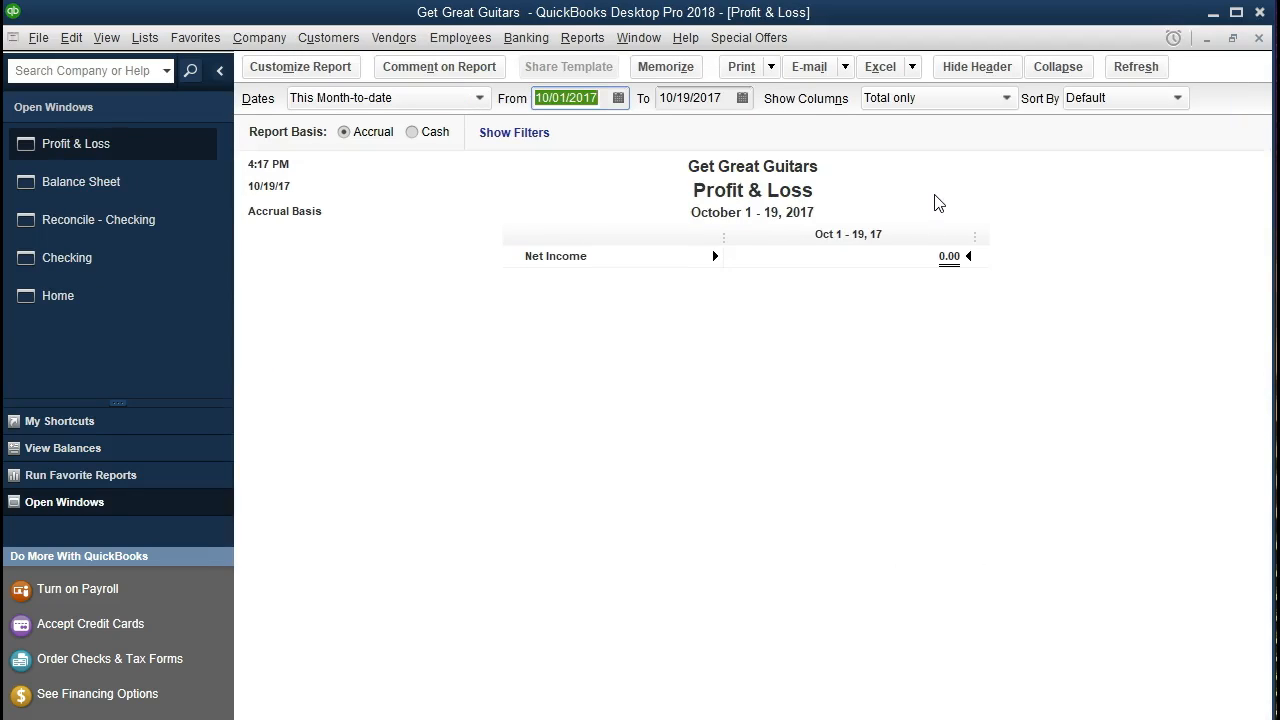
{"action": "type", "text": "010121"}
{"action": "key", "text": "Tab"}
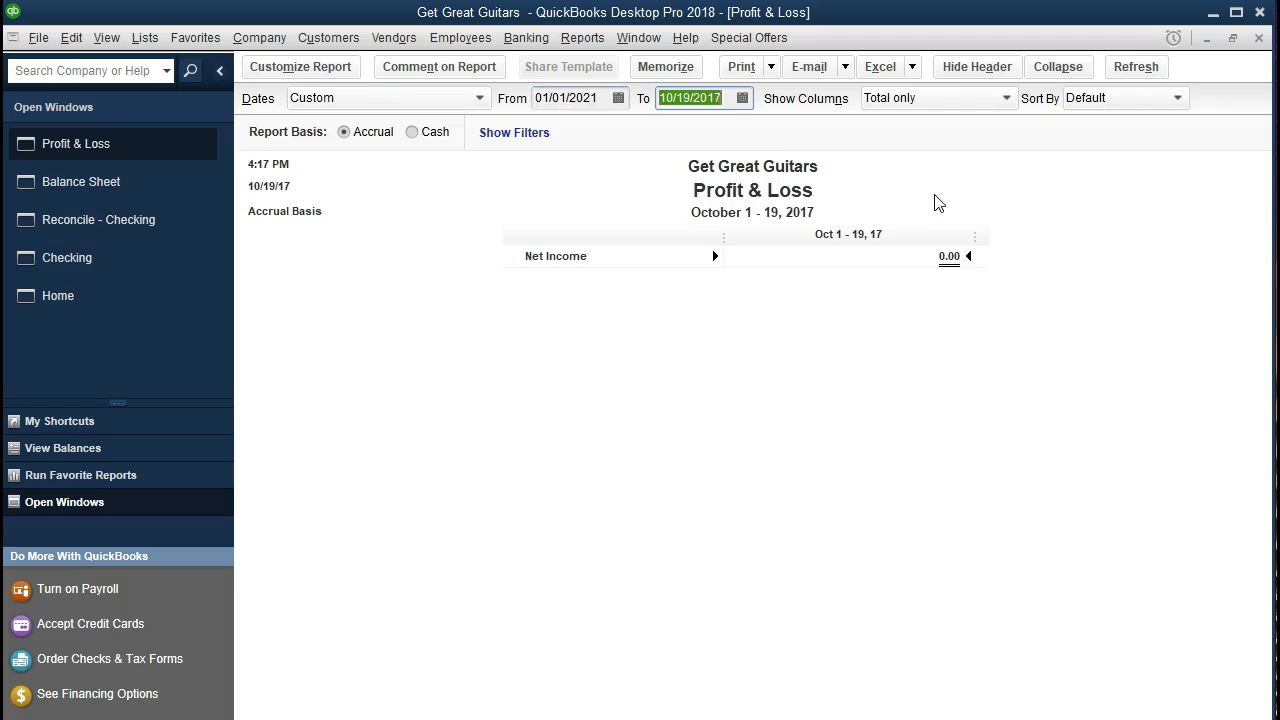
{"action": "type", "text": "123121"}
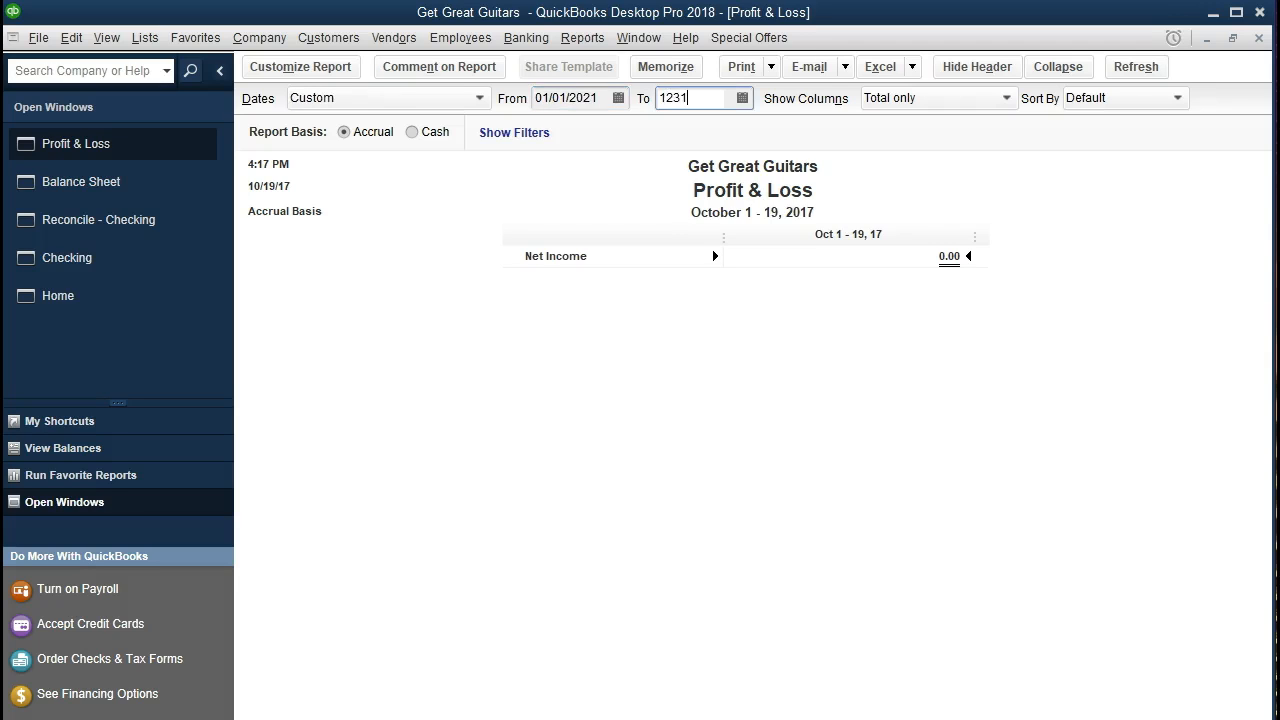
{"action": "key", "text": "Tab"}
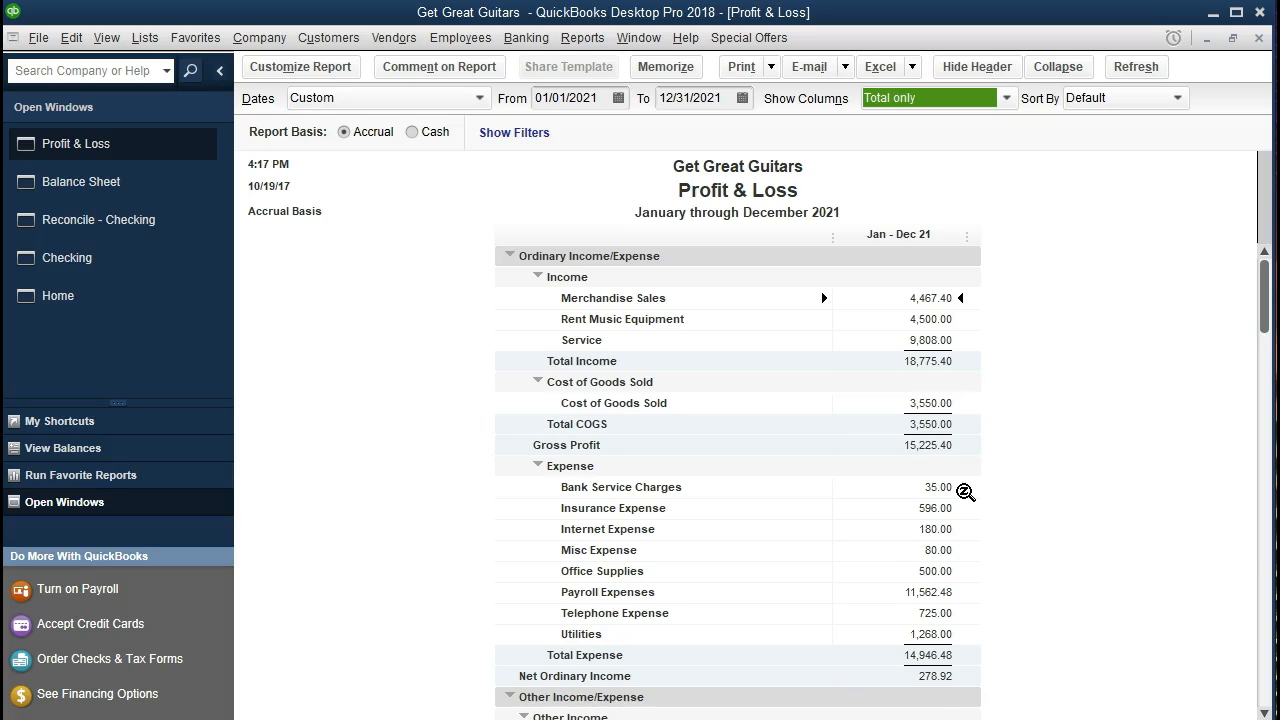
Review the expenses and net income on the Profit & Loss report, then check Owners Draw and Net Income in the balance sheet's equity section
{"action": "scroll", "coordinate": [965, 492], "scroll_direction": "down", "scroll_amount": 3}
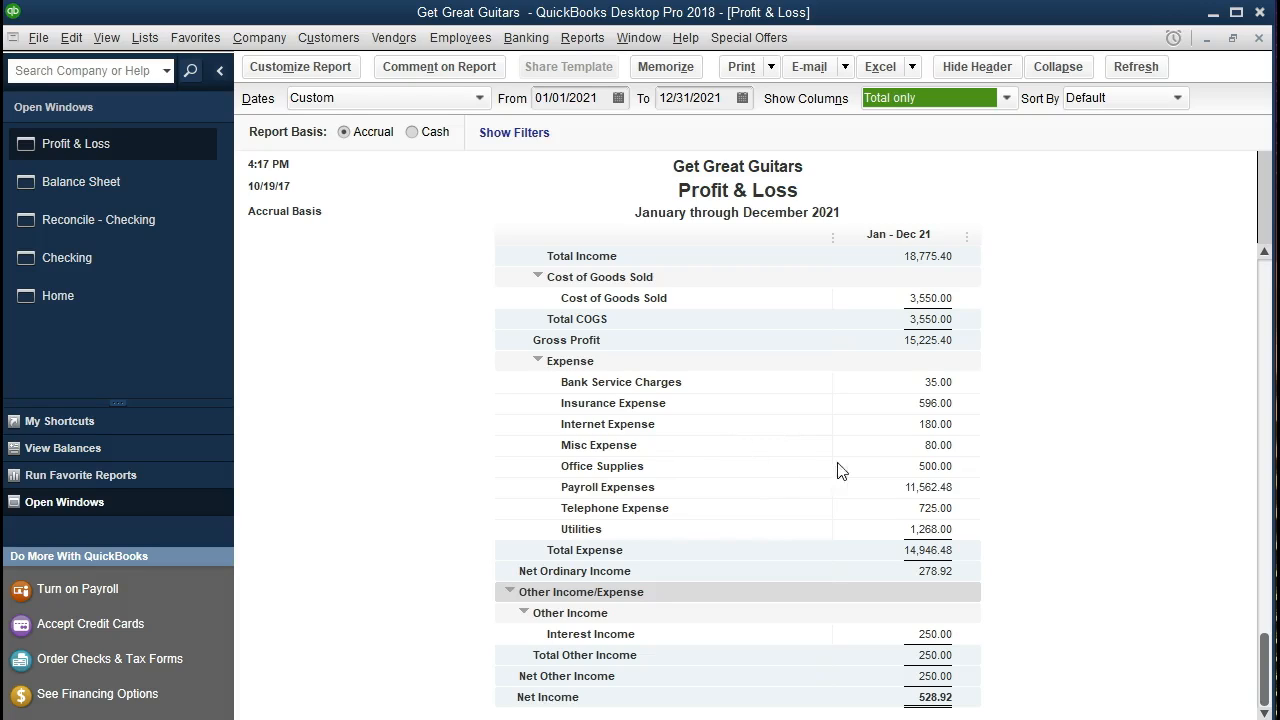
{"action": "left_click", "coordinate": [920, 451]}
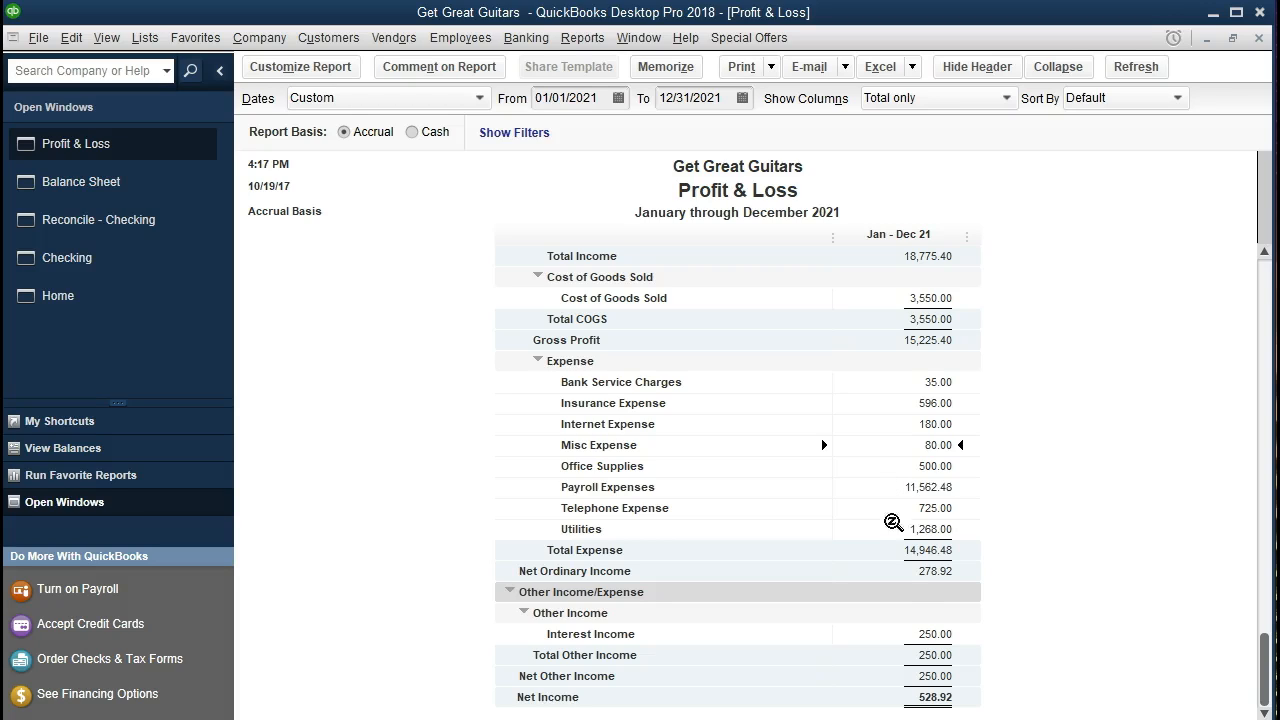
{"action": "left_click", "coordinate": [937, 694]}
{"action": "left_click", "coordinate": [154, 190]}
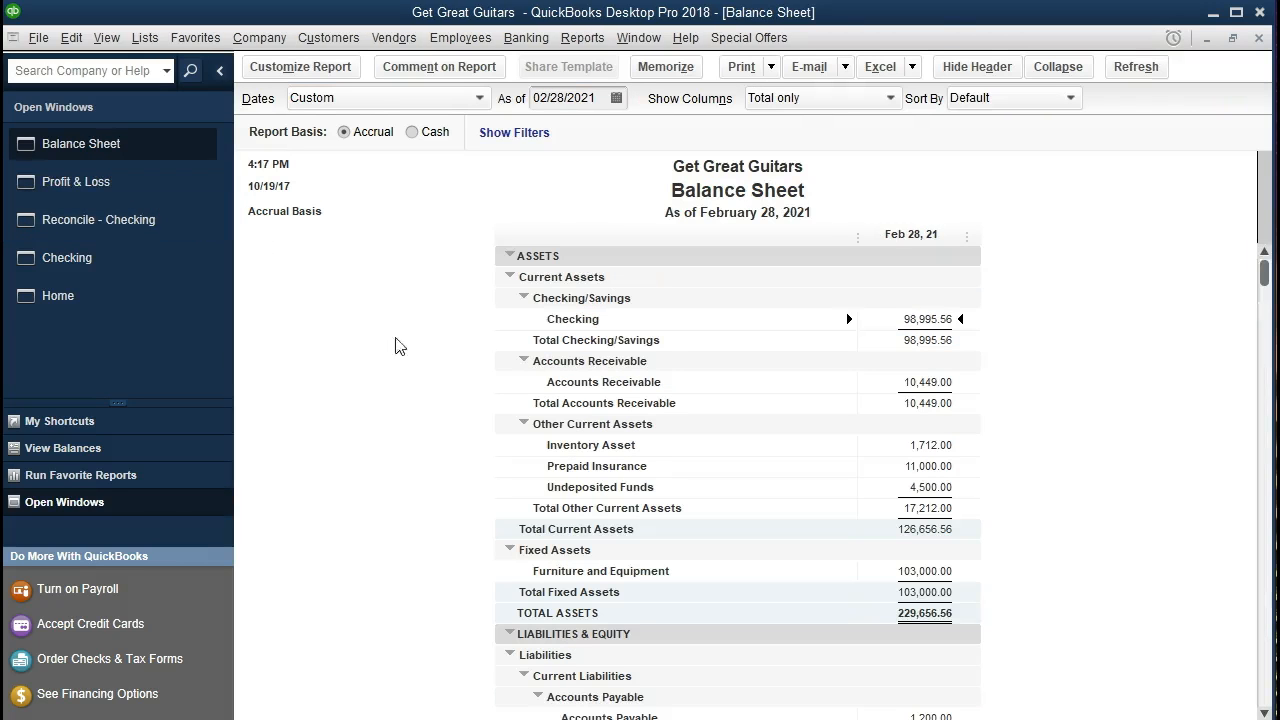
{"action": "scroll", "coordinate": [553, 535], "scroll_direction": "down", "scroll_amount": 2}
{"action": "scroll", "coordinate": [553, 535], "scroll_direction": "down", "scroll_amount": 6}
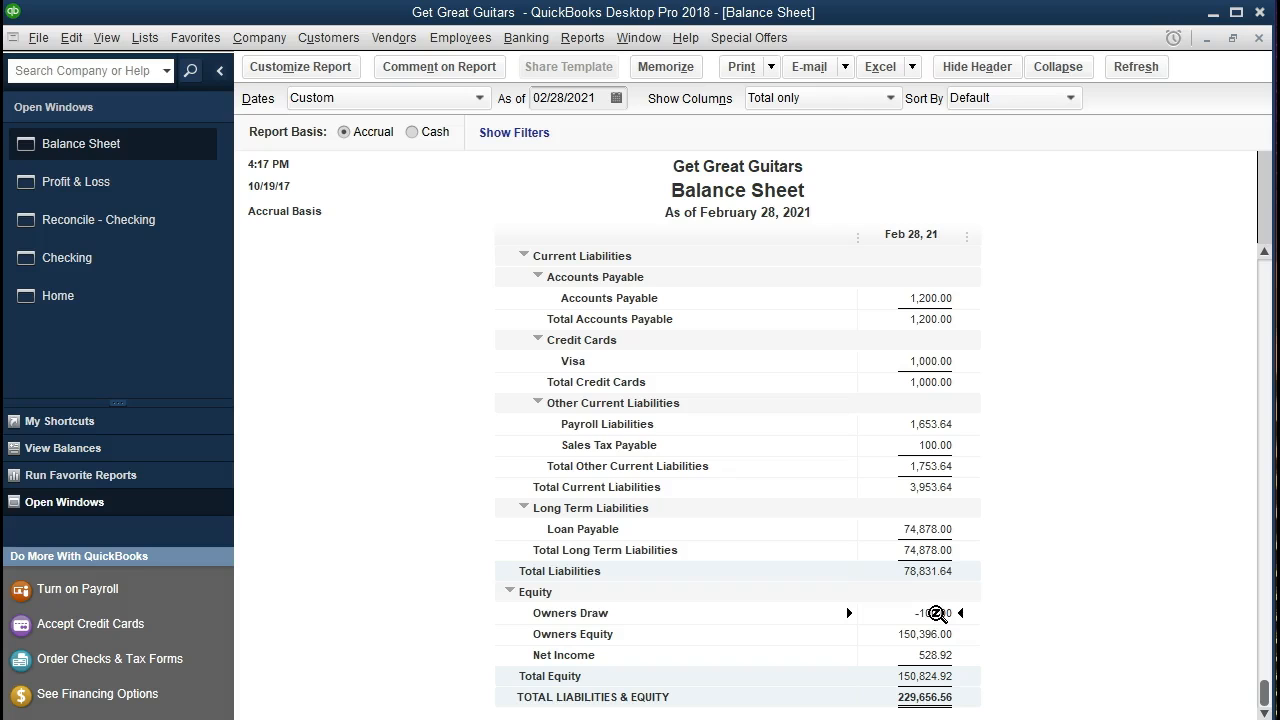
Complete the Checking reconciliation and display both the summary and detail reconciliation reports
{"action": "left_click", "coordinate": [175, 226]}
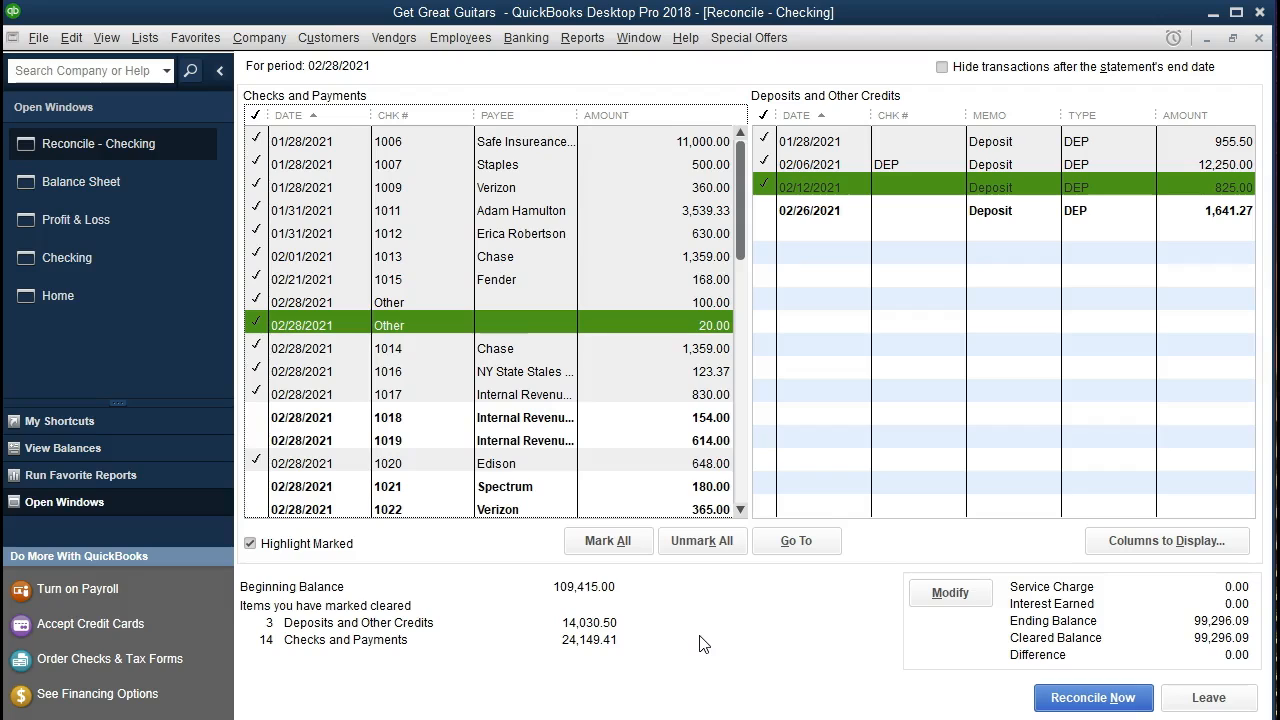
{"action": "left_click", "coordinate": [1110, 697]}
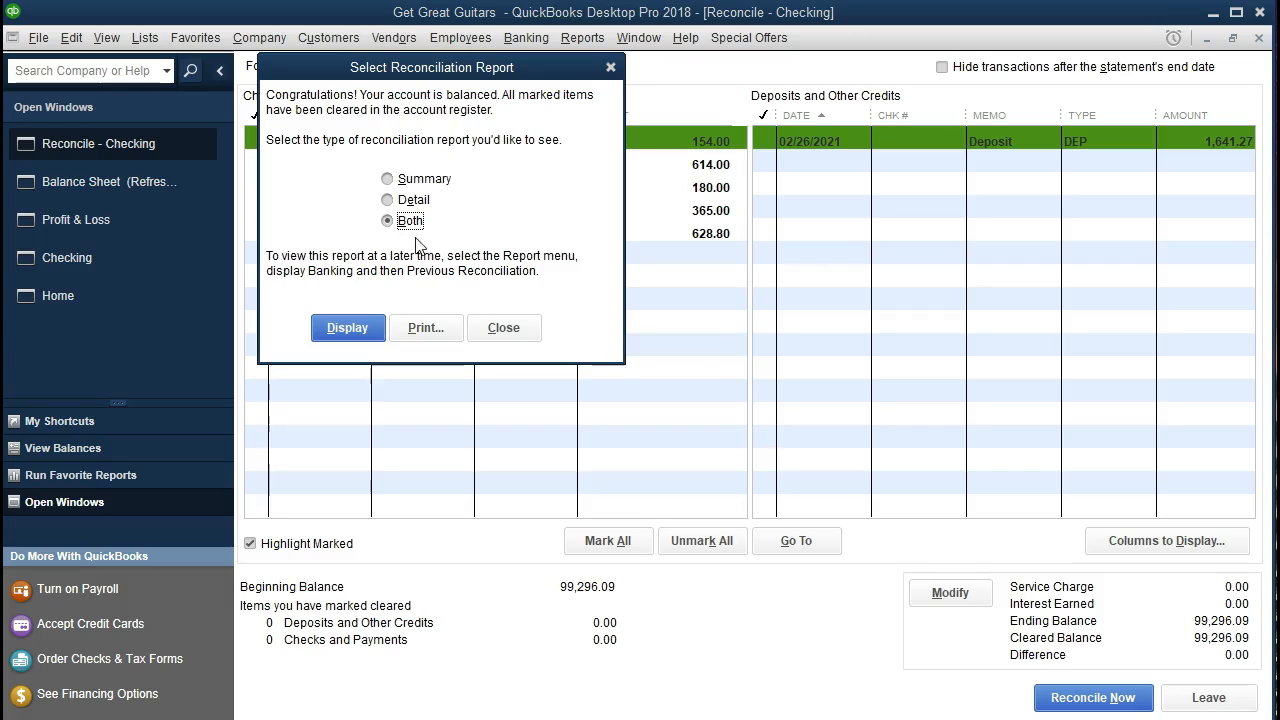
{"action": "left_click", "coordinate": [360, 333]}
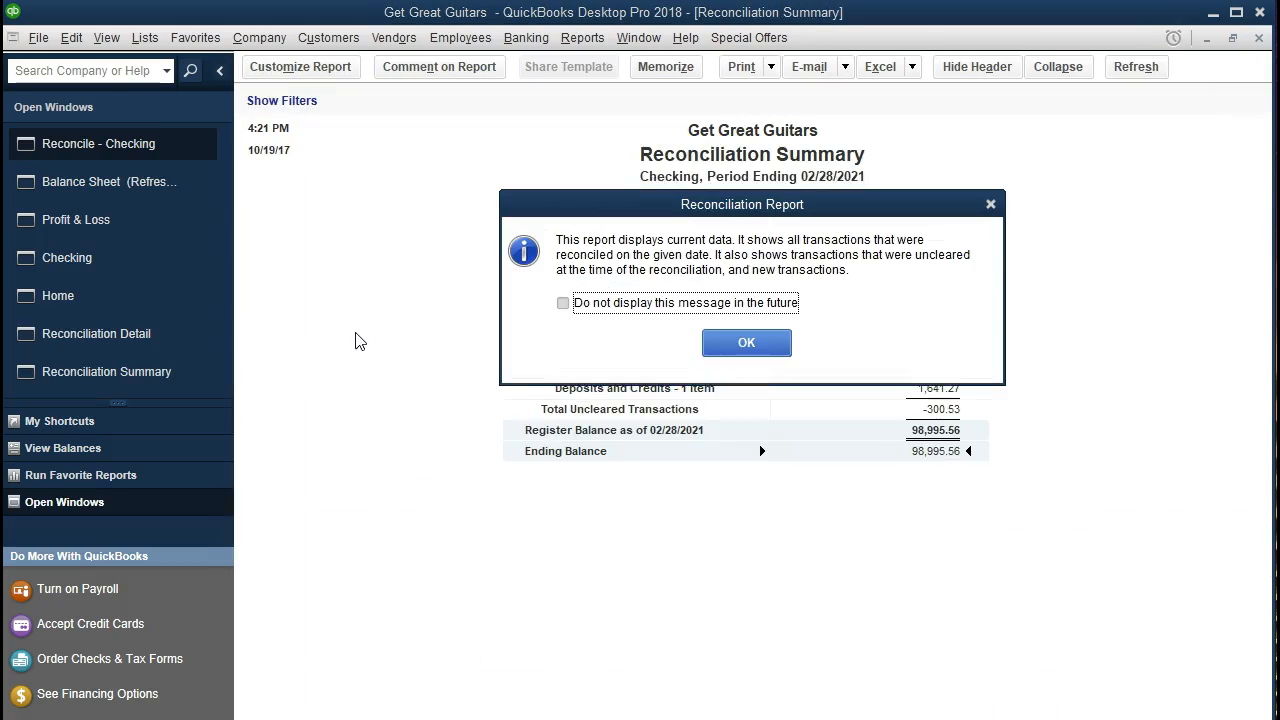
{"action": "left_click", "coordinate": [748, 340]}
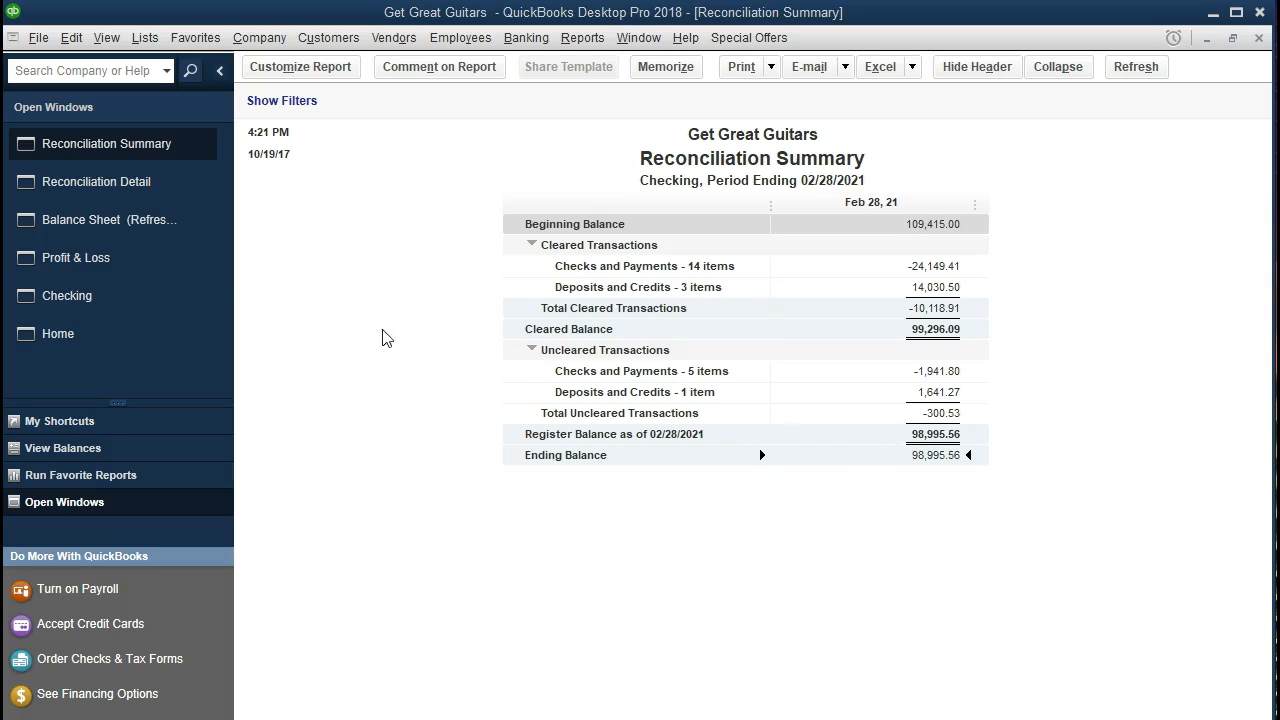
Check the Checking balance on the refreshed balance sheet against the Reconciliation Summary
{"action": "left_click", "coordinate": [147, 228]}
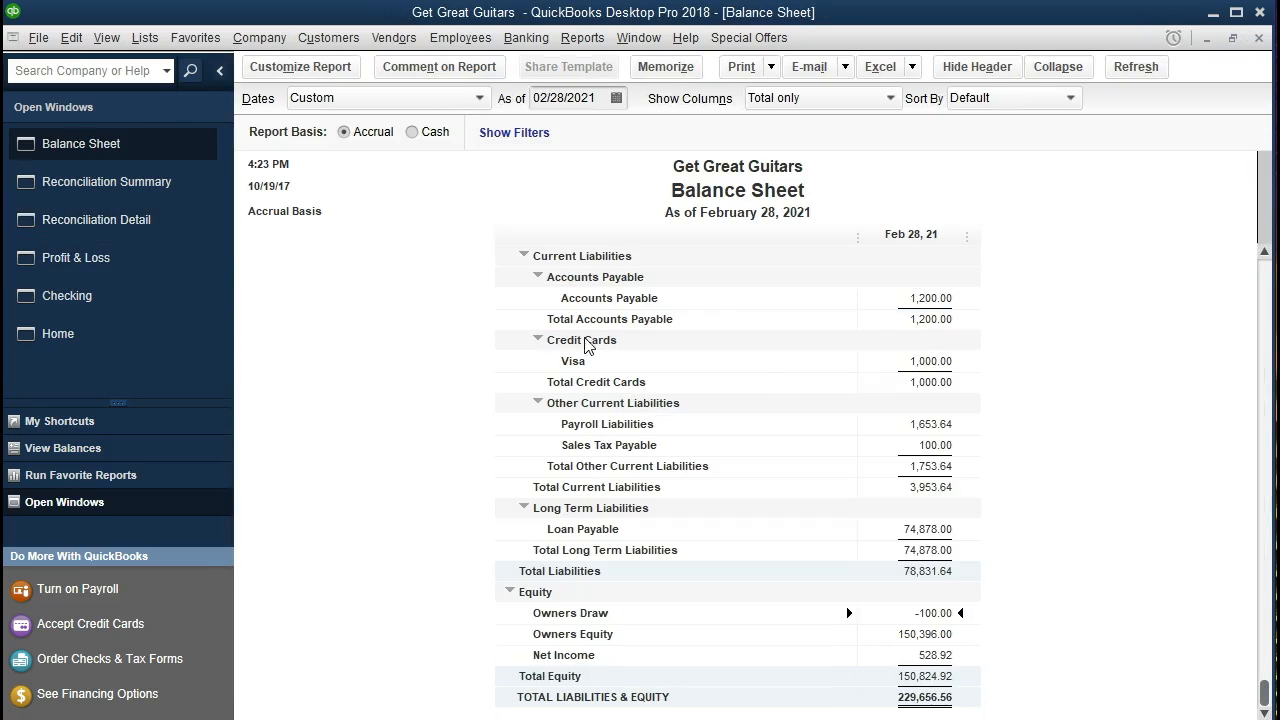
{"action": "scroll", "coordinate": [771, 391], "scroll_direction": "up", "scroll_amount": 6}
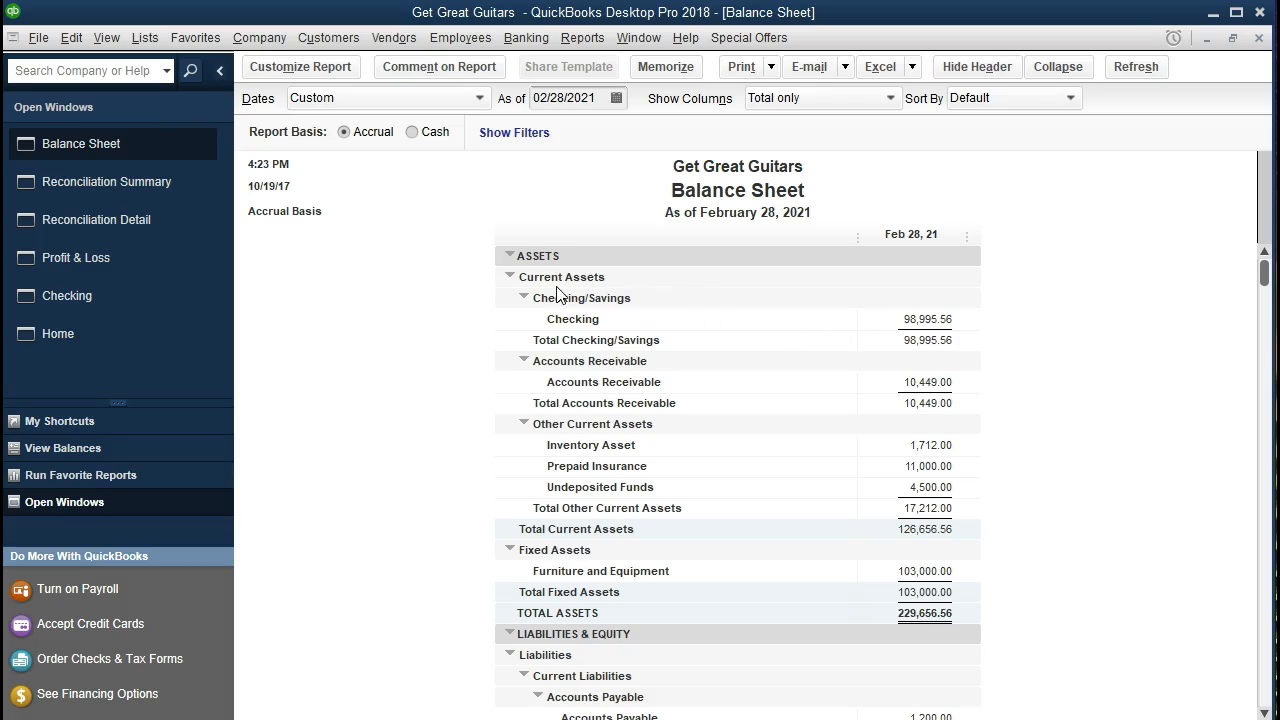
{"action": "left_click", "coordinate": [149, 186]}
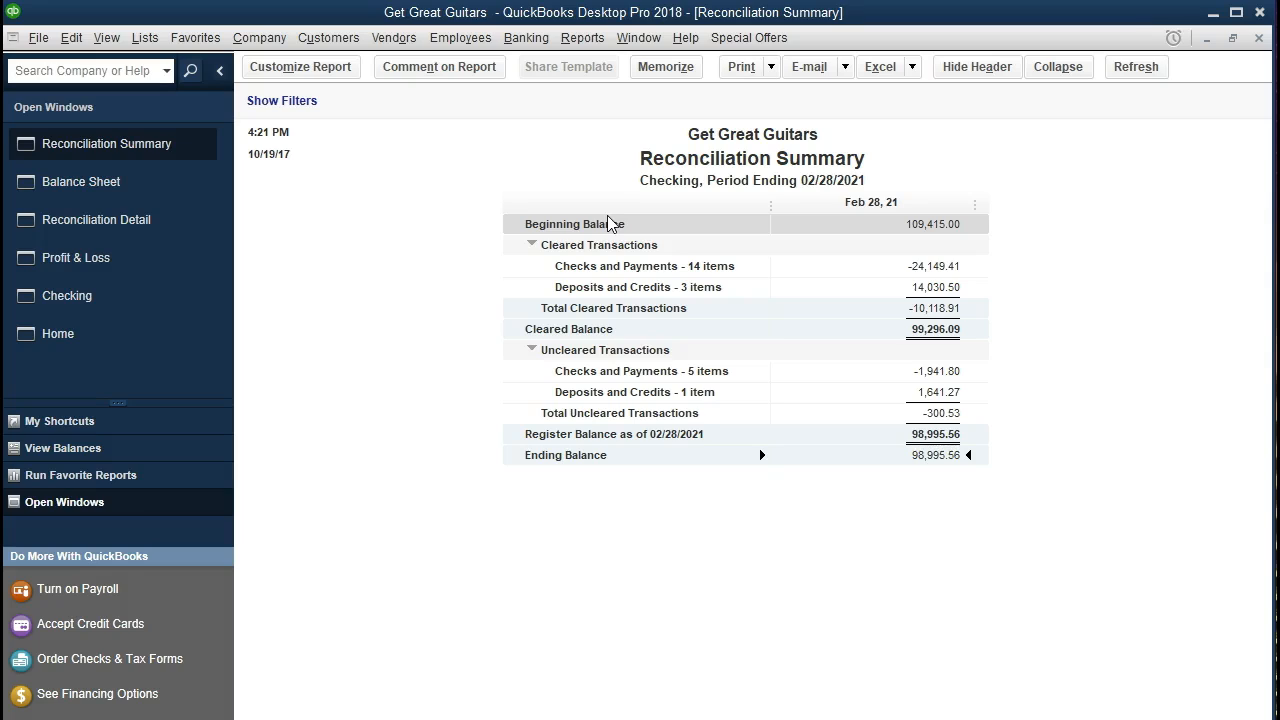
Export the Reconciliation Summary to Excel as a new worksheet in the existing Section 8 Report workbook
{"action": "left_click", "coordinate": [913, 67]}
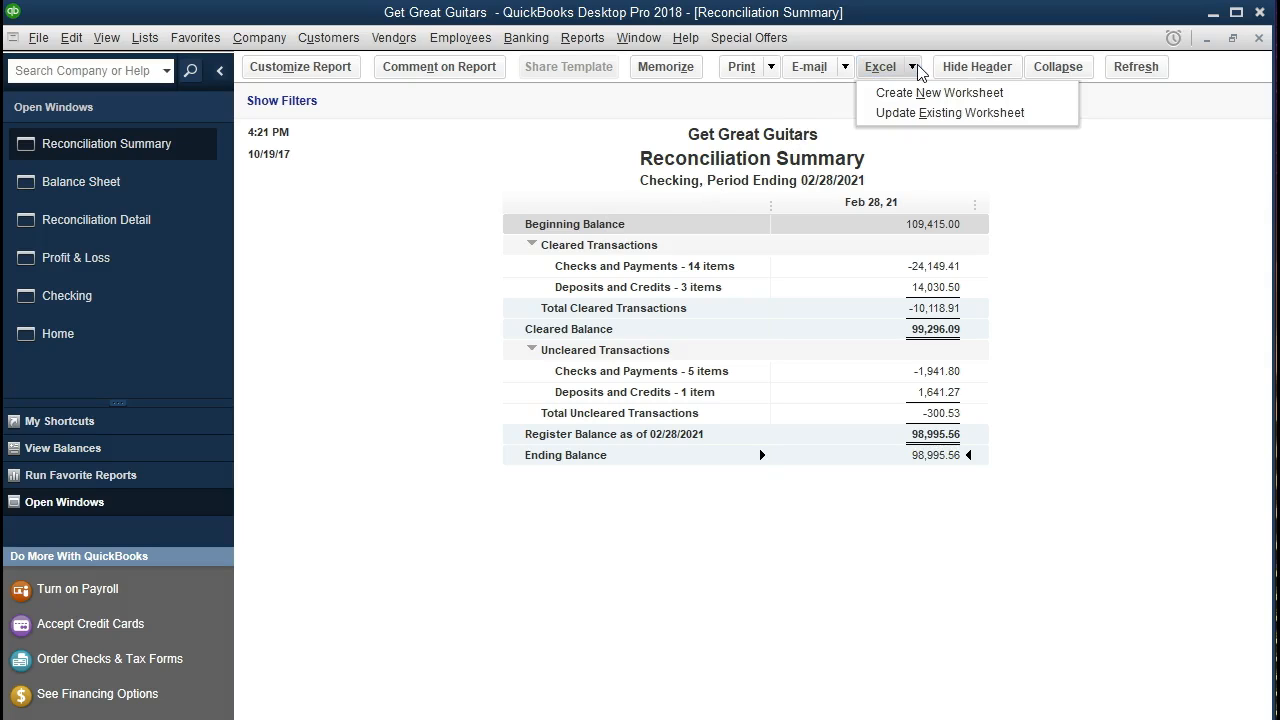
{"action": "left_click", "coordinate": [864, 98]}
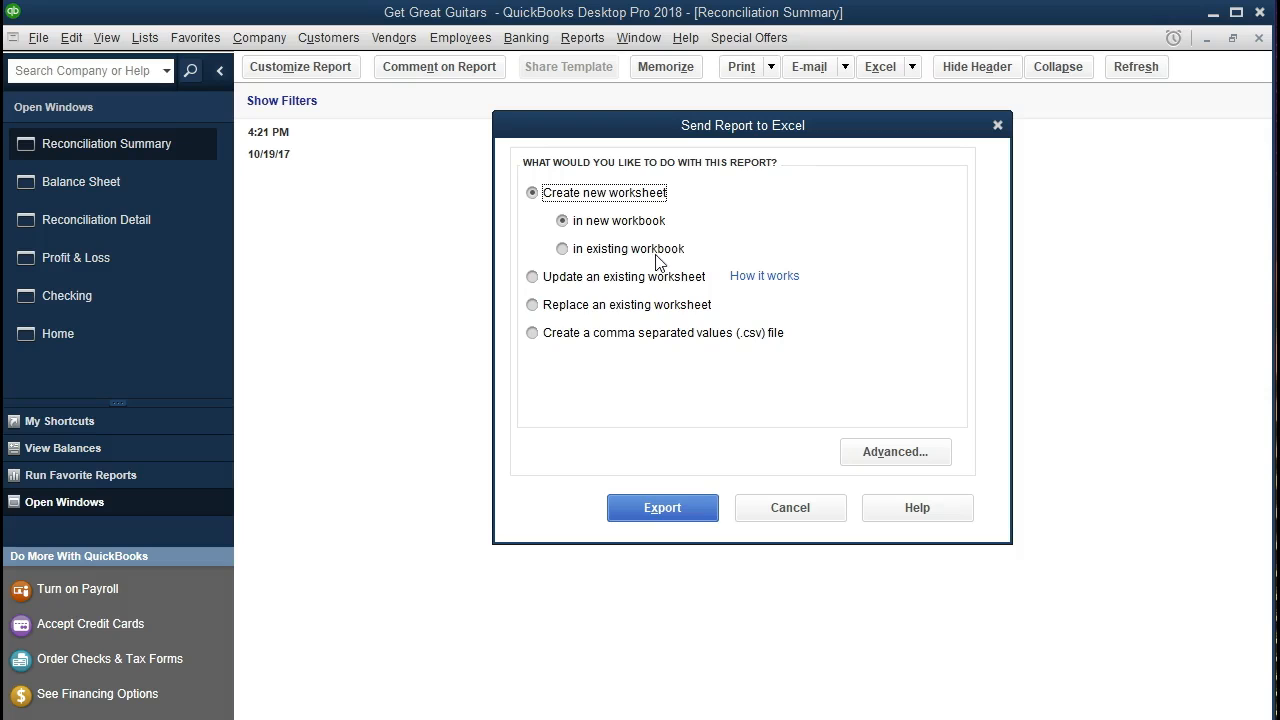
{"action": "left_click", "coordinate": [564, 252]}
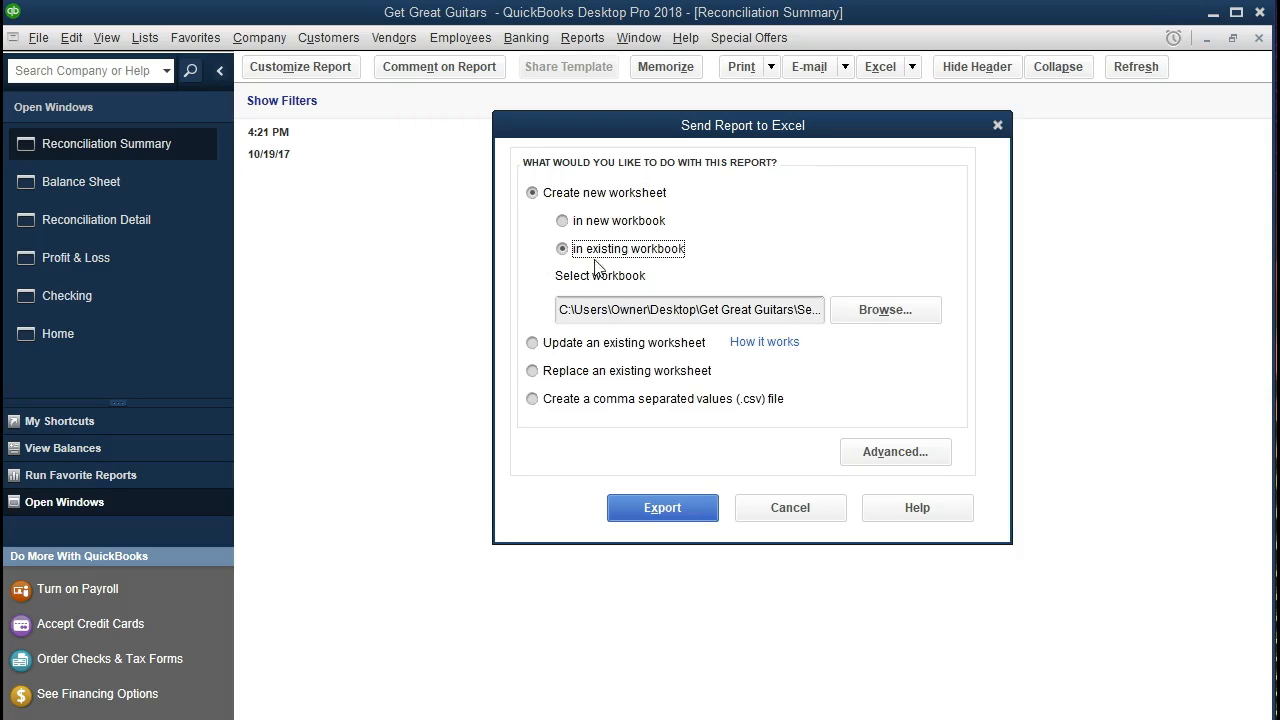
{"action": "left_click", "coordinate": [880, 314]}
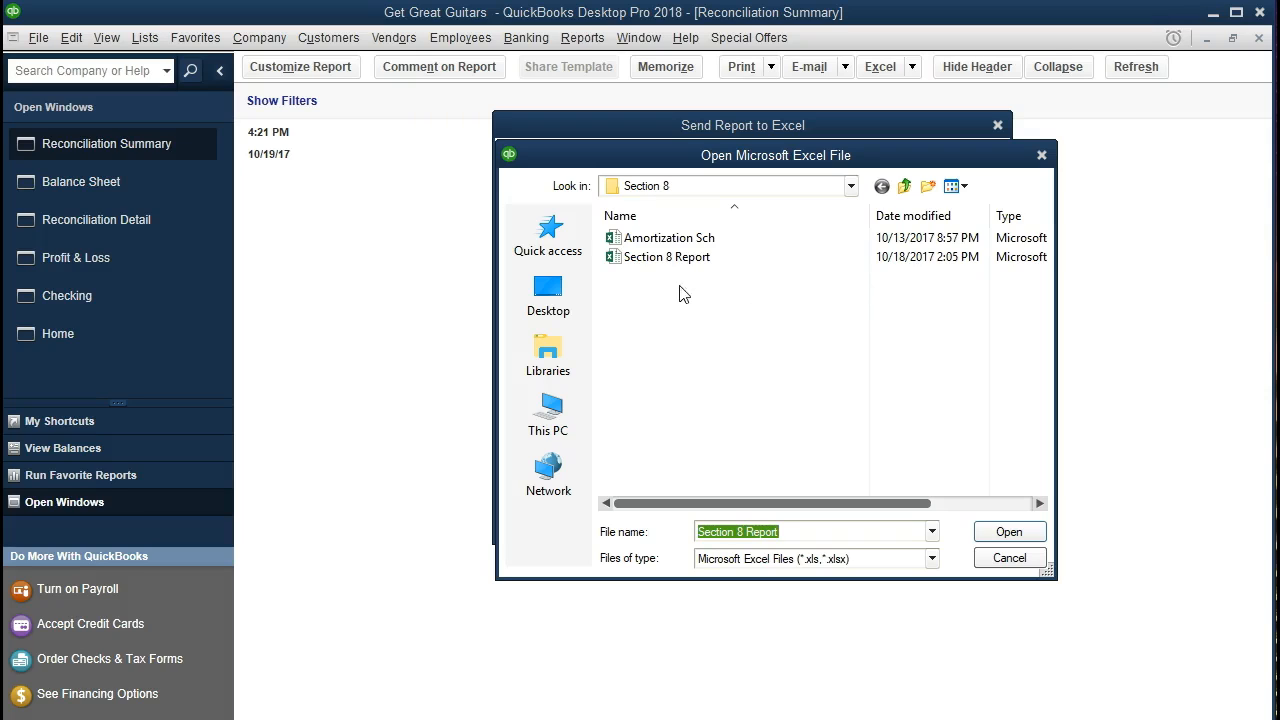
{"action": "left_click", "coordinate": [642, 264]}
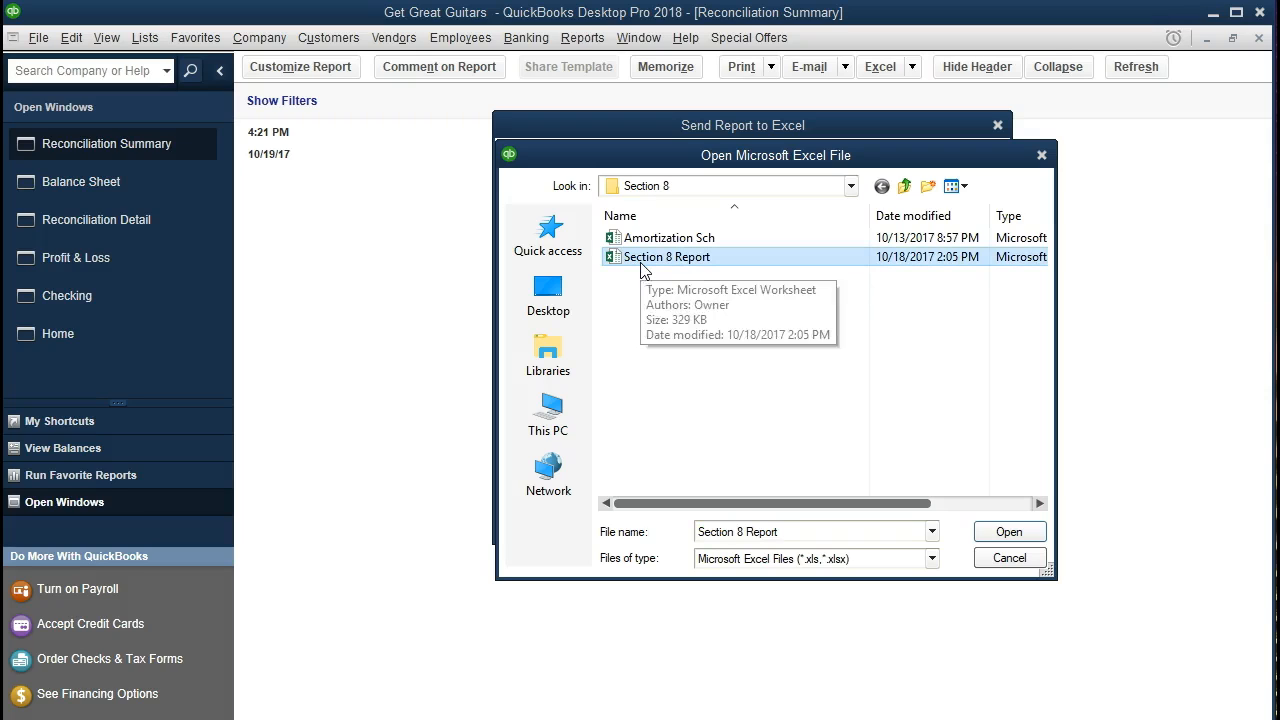
{"action": "double_click", "coordinate": [700, 260]}
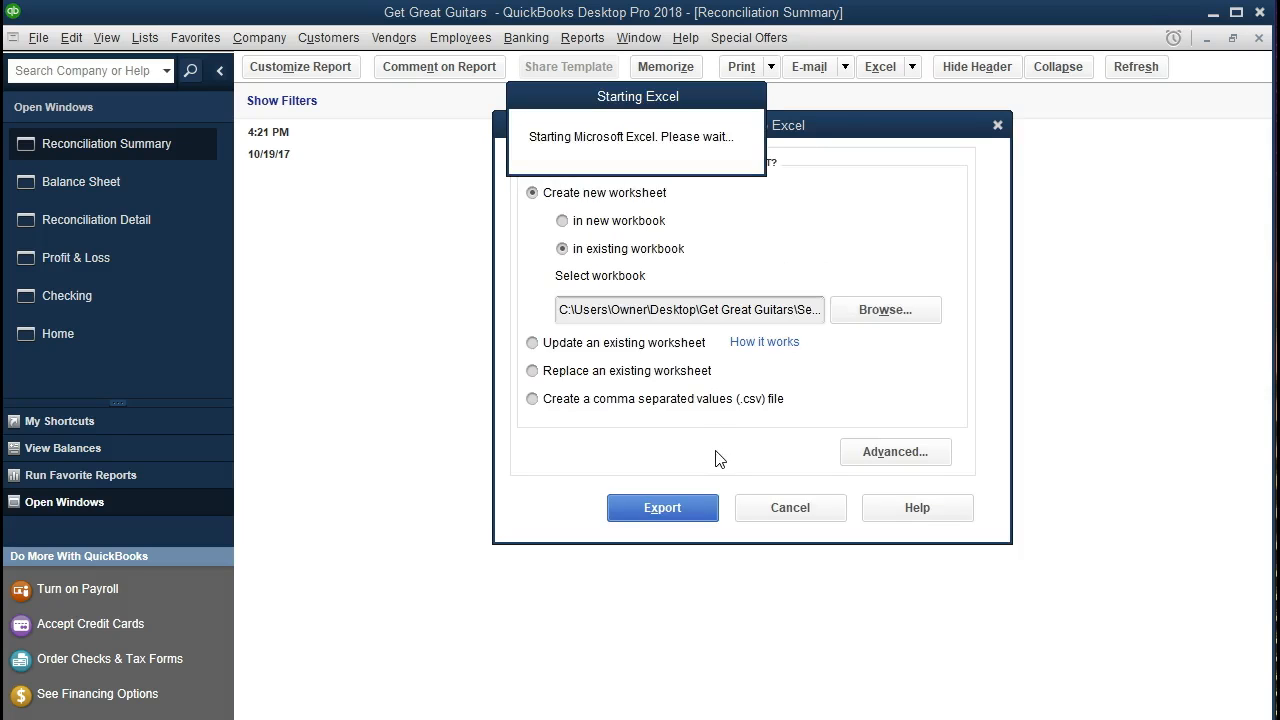
{"action": "left_click", "coordinate": [662, 508]}
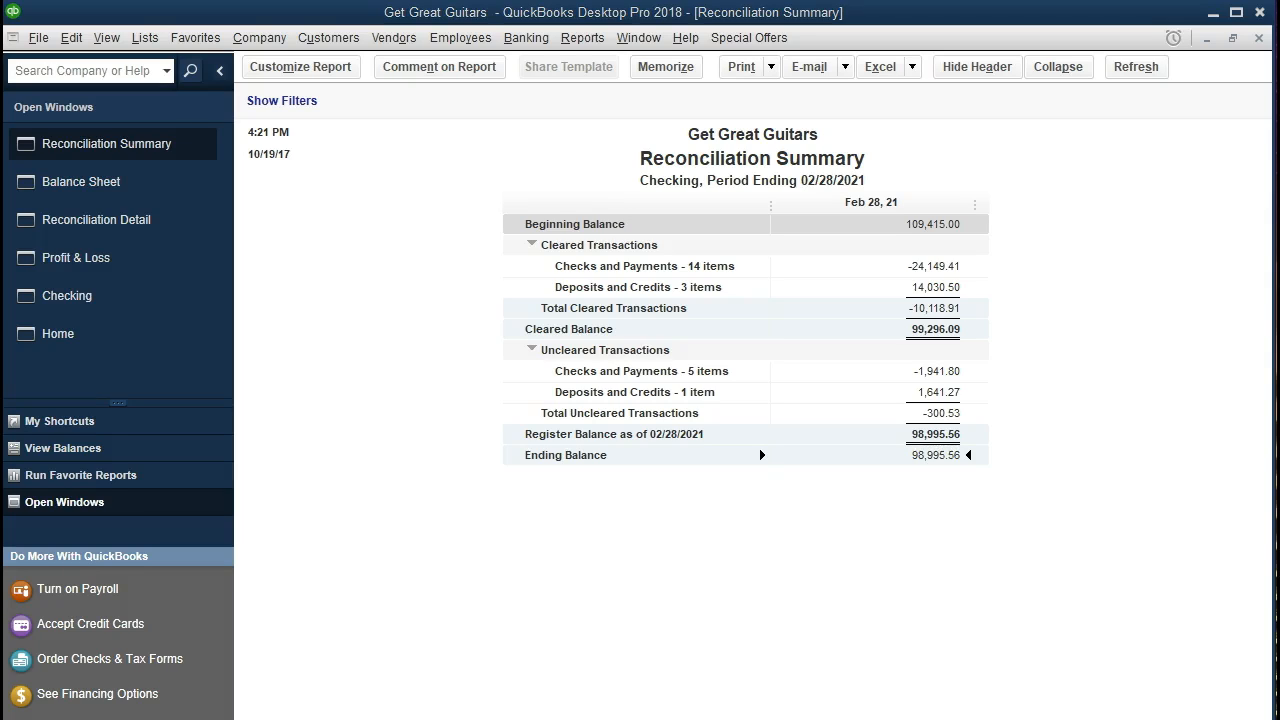
In Excel, bring the Section 8 Report window fully into view, widen it, and zoom the exported sheet to 140%
{"action": "left_click_drag", "start_coordinate": [1279, 2], "coordinate": [501, 32]}
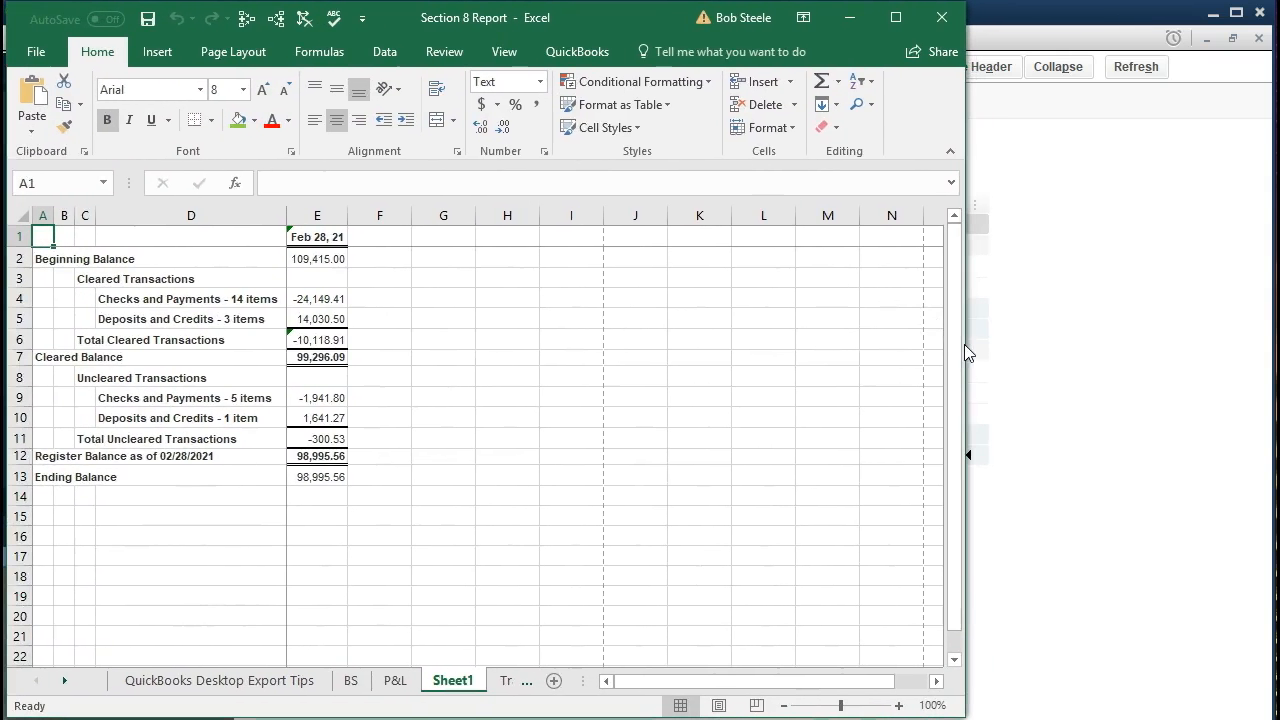
{"action": "left_click_drag", "start_coordinate": [971, 346], "coordinate": [1249, 372]}
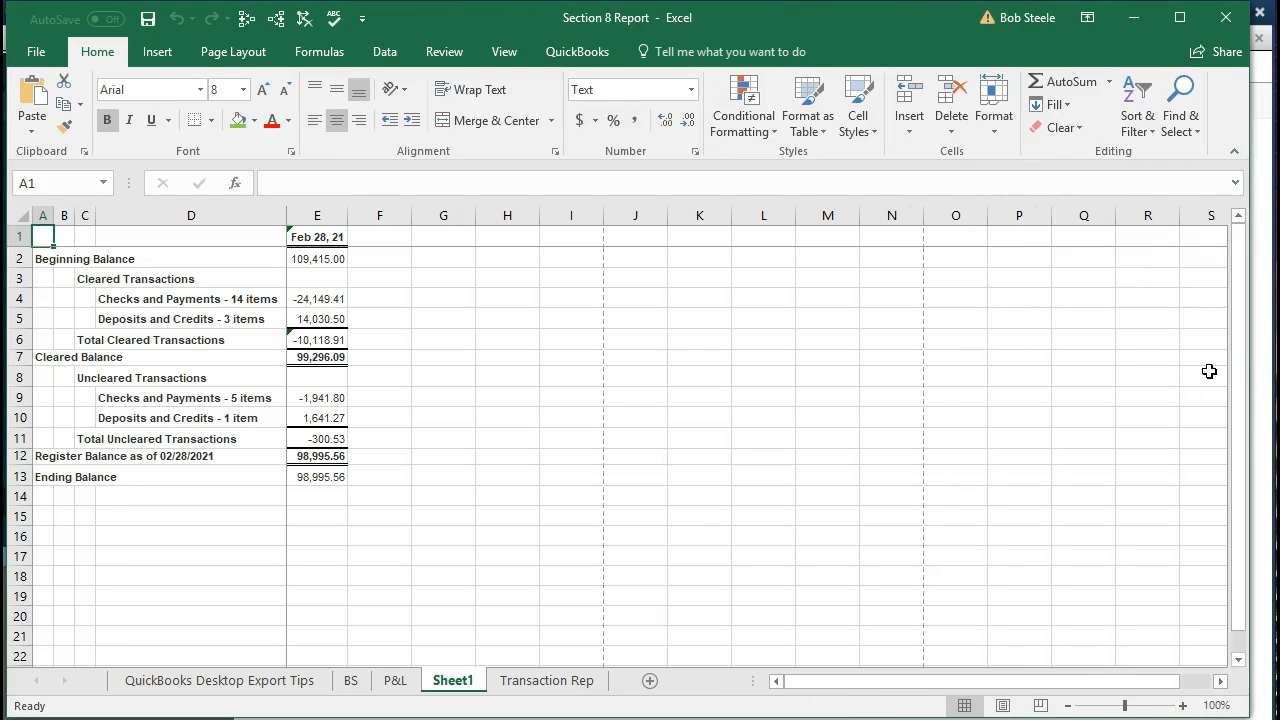
{"action": "left_click", "coordinate": [470, 476]}
{"action": "scroll", "coordinate": [451, 517], "scroll_direction": "up", "scroll_amount": 2}
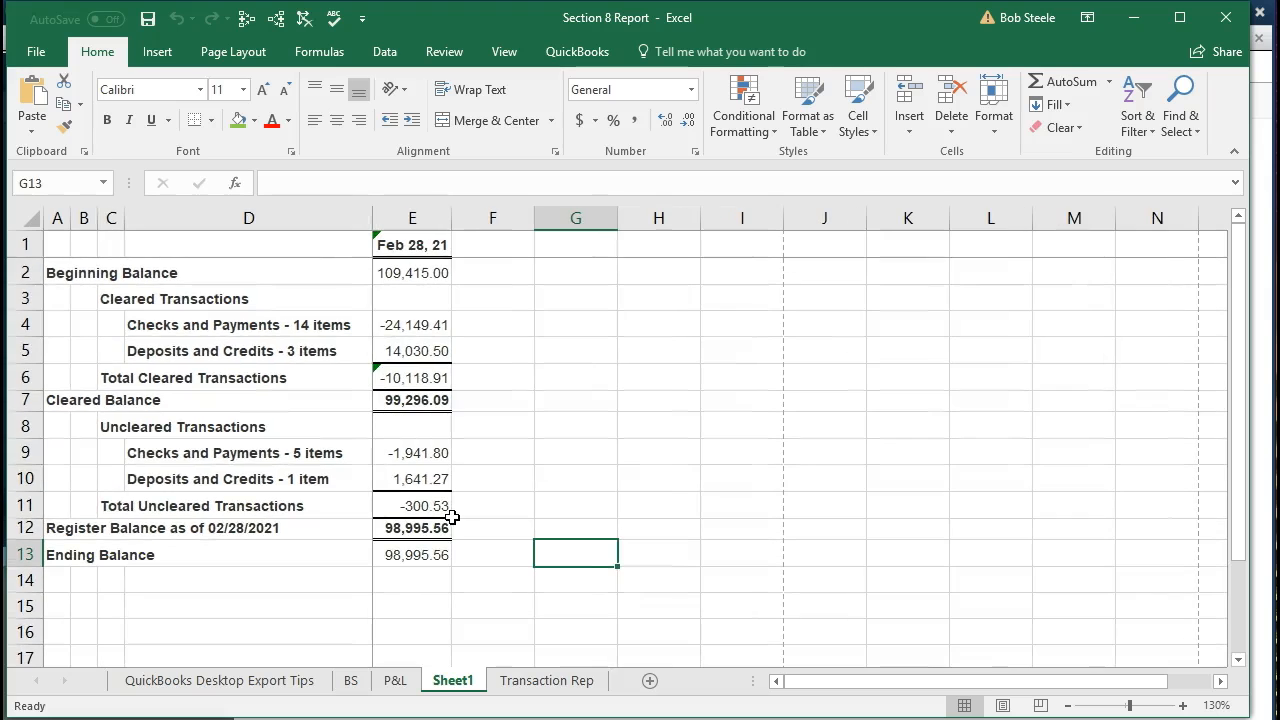
{"action": "left_click", "coordinate": [1183, 706]}
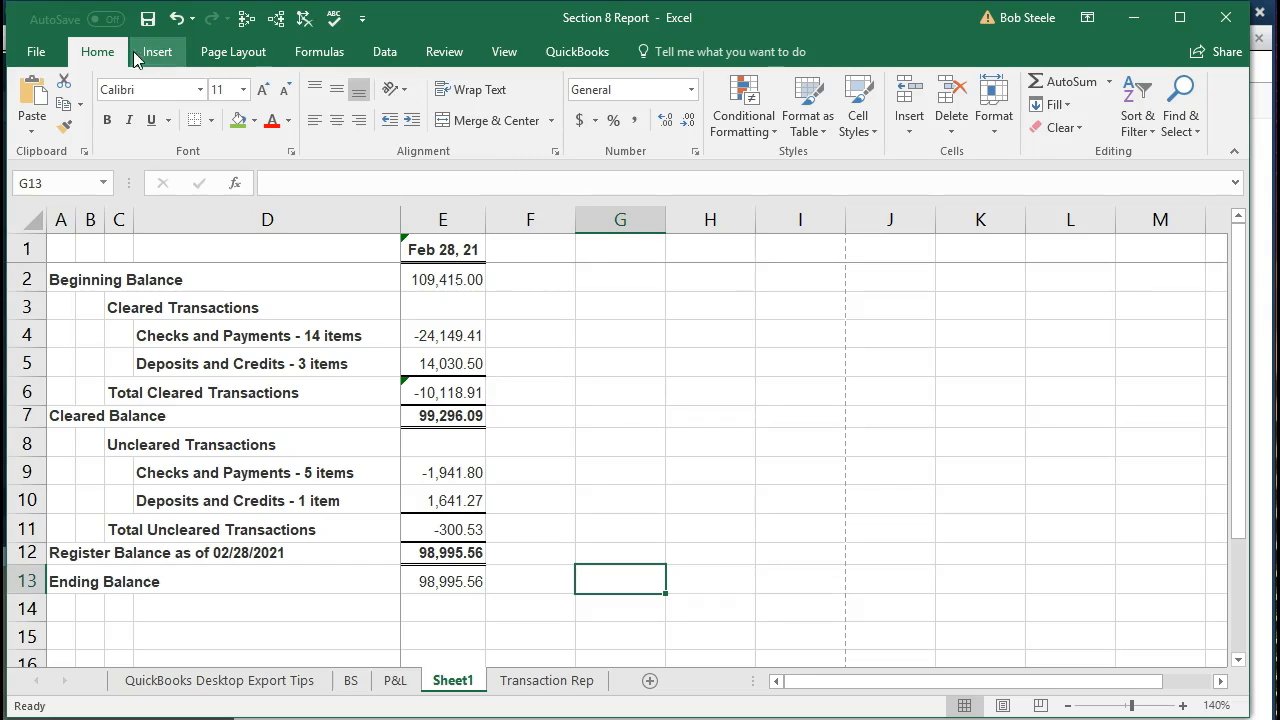
Inspect the exported sheet's report header in Page Layout view, then return to Normal view
{"action": "left_click", "coordinate": [505, 54]}
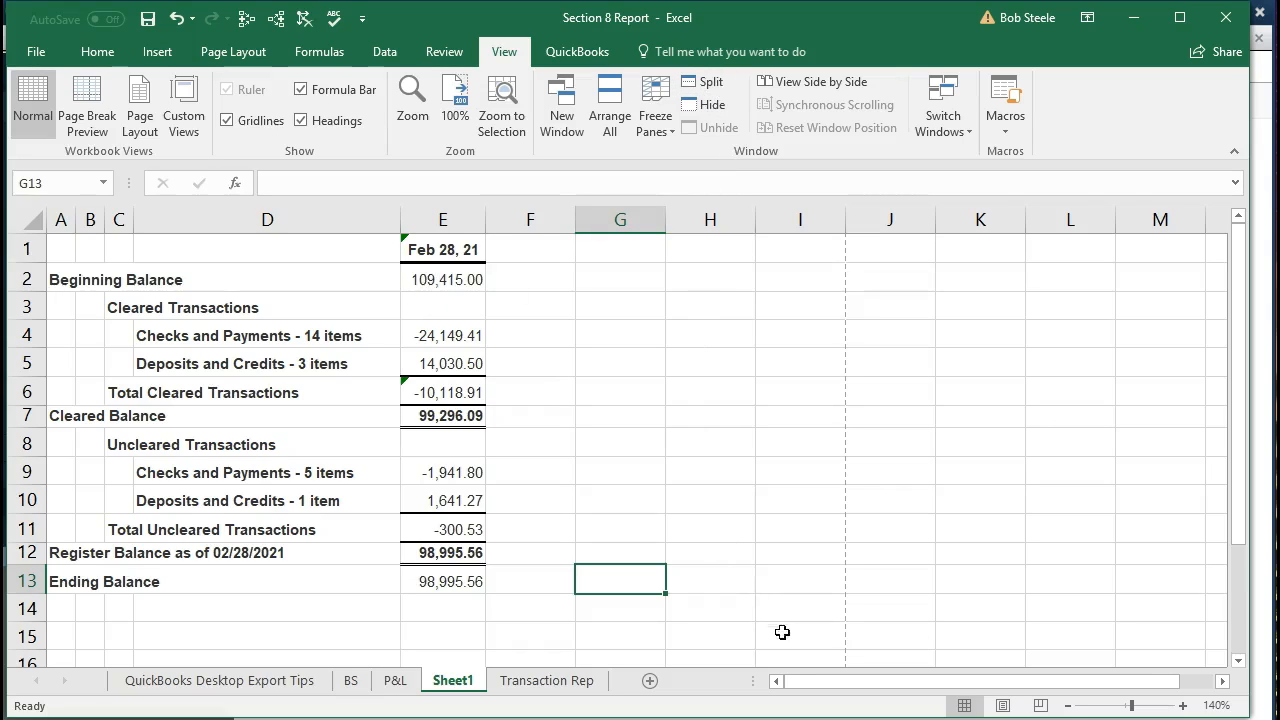
{"action": "left_click", "coordinate": [1003, 706]}
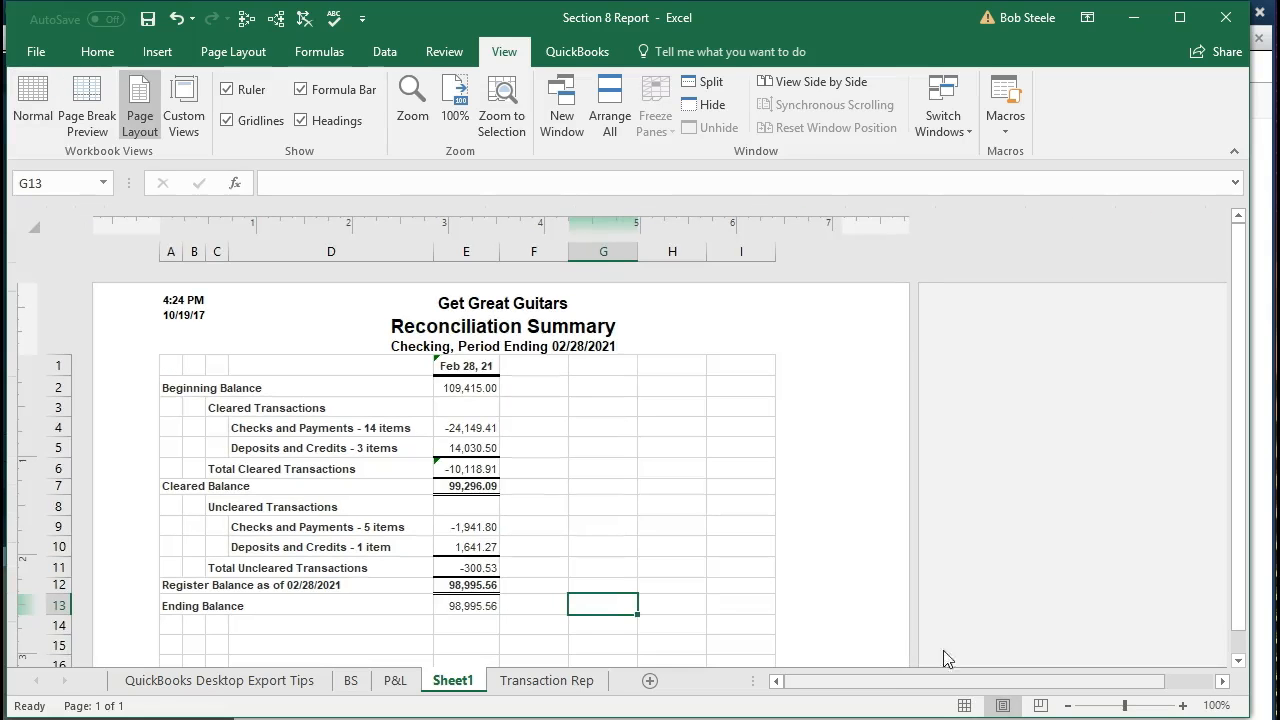
{"action": "left_click", "coordinate": [502, 343]}
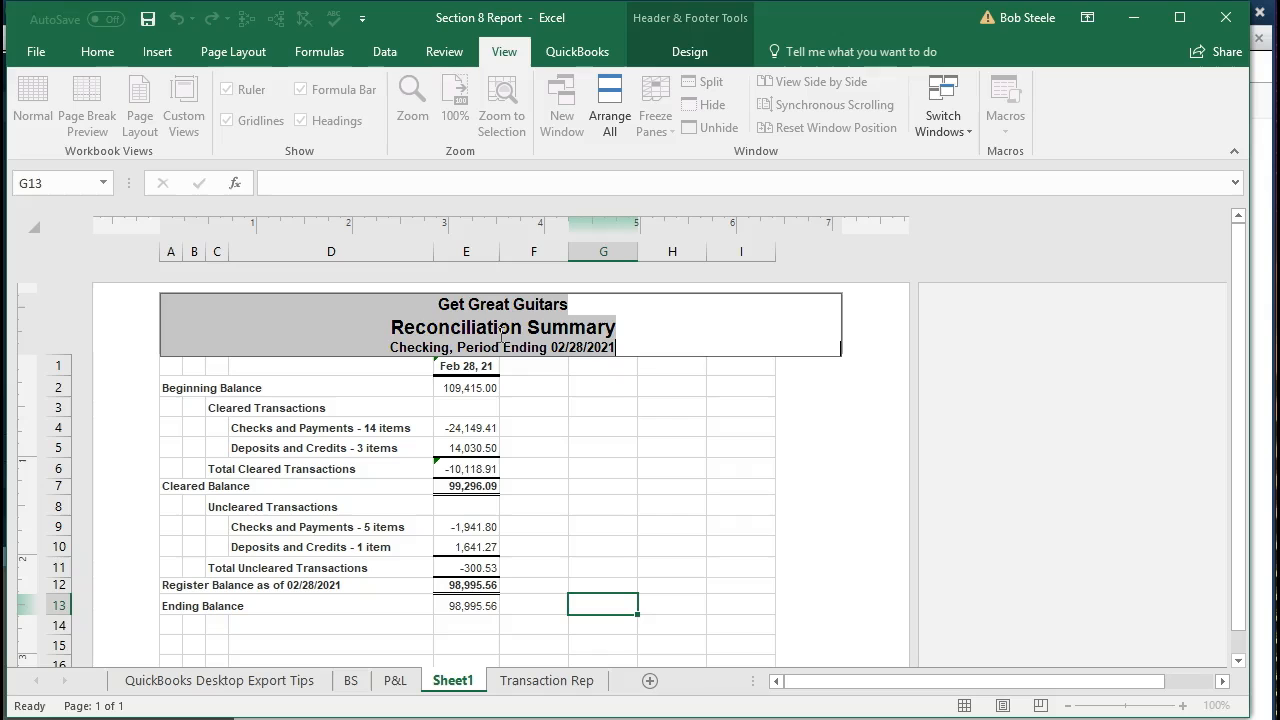
{"action": "left_click", "coordinate": [553, 410]}
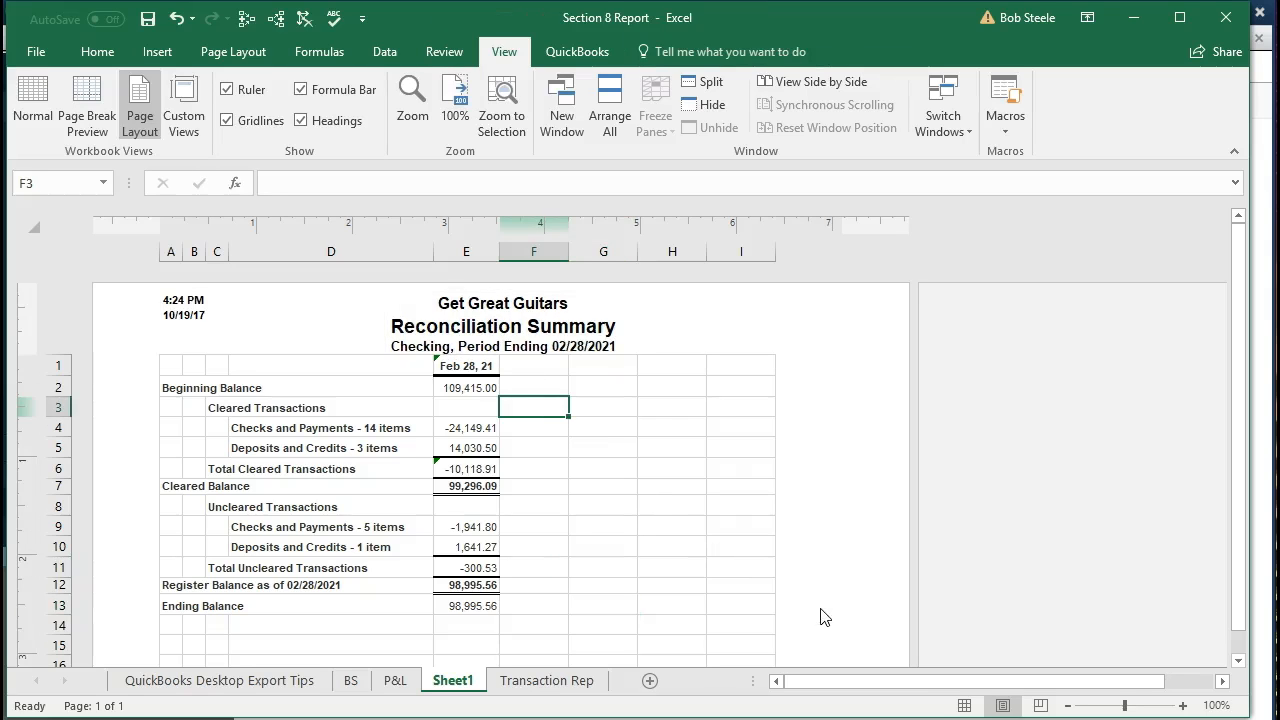
{"action": "left_click", "coordinate": [965, 706]}
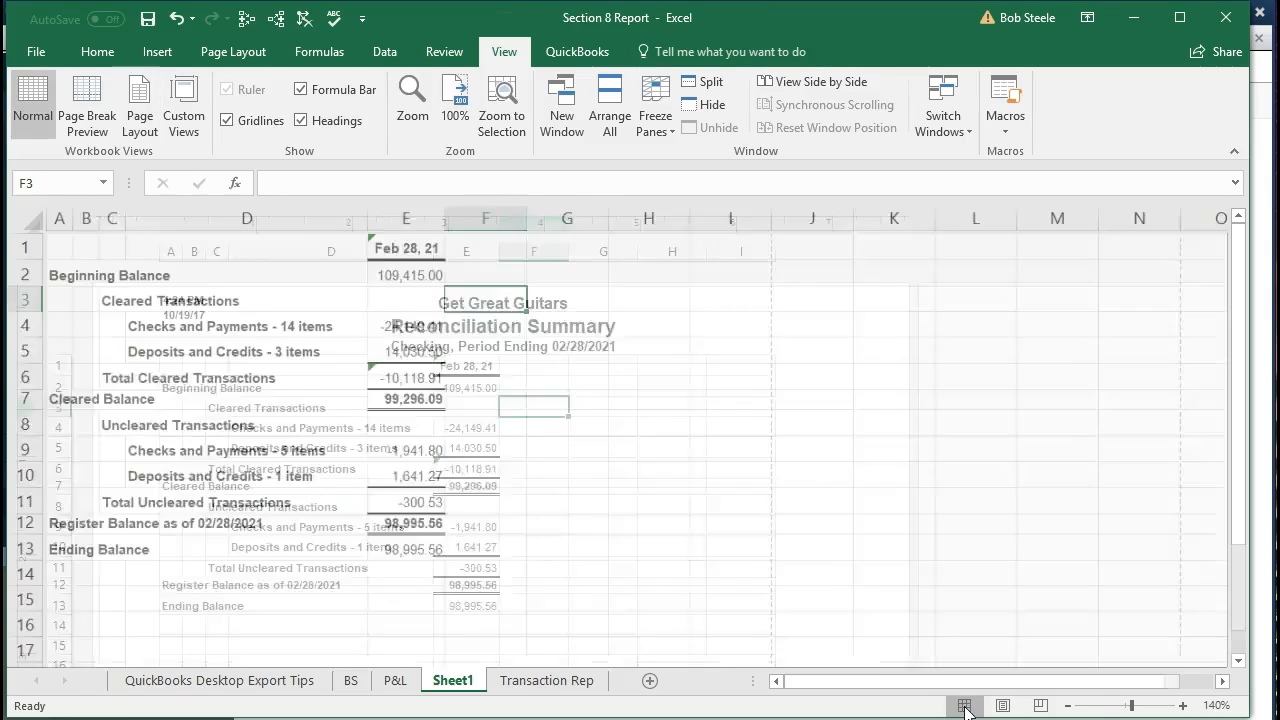
Save the Section 8 Report workbook as a macro-free file and close it
{"action": "left_click", "coordinate": [150, 18]}
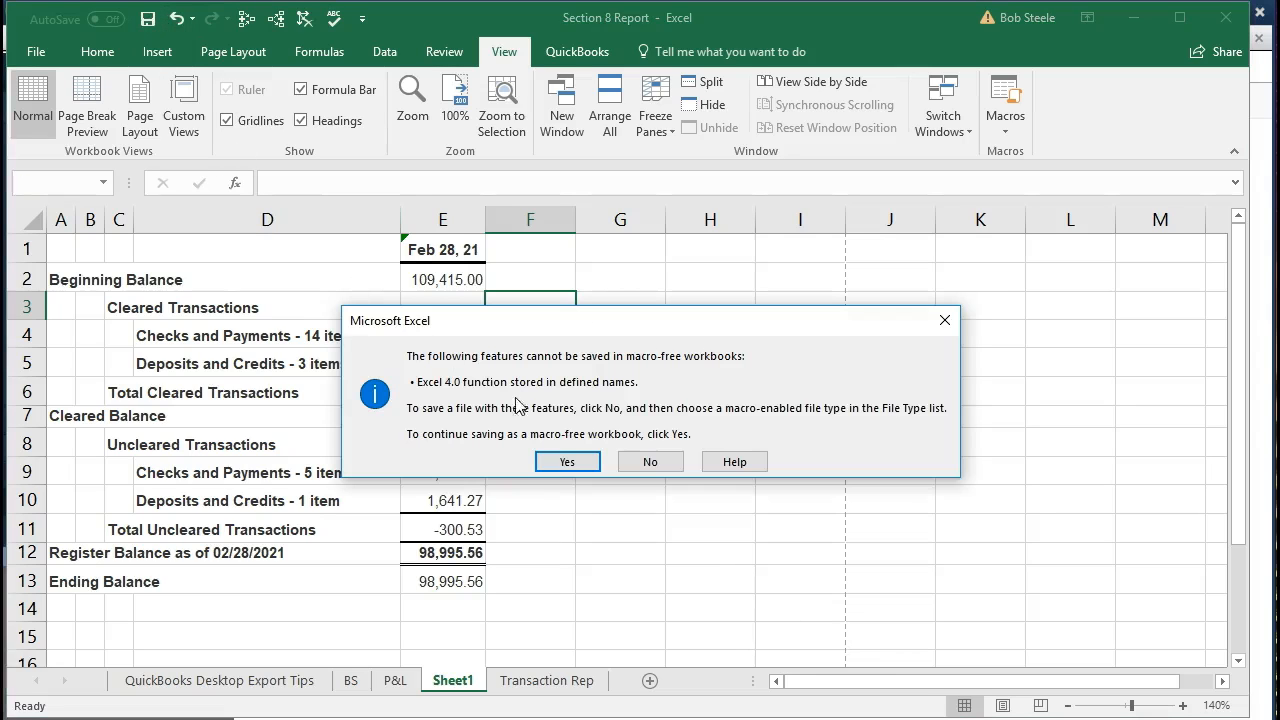
{"action": "left_click", "coordinate": [558, 464]}
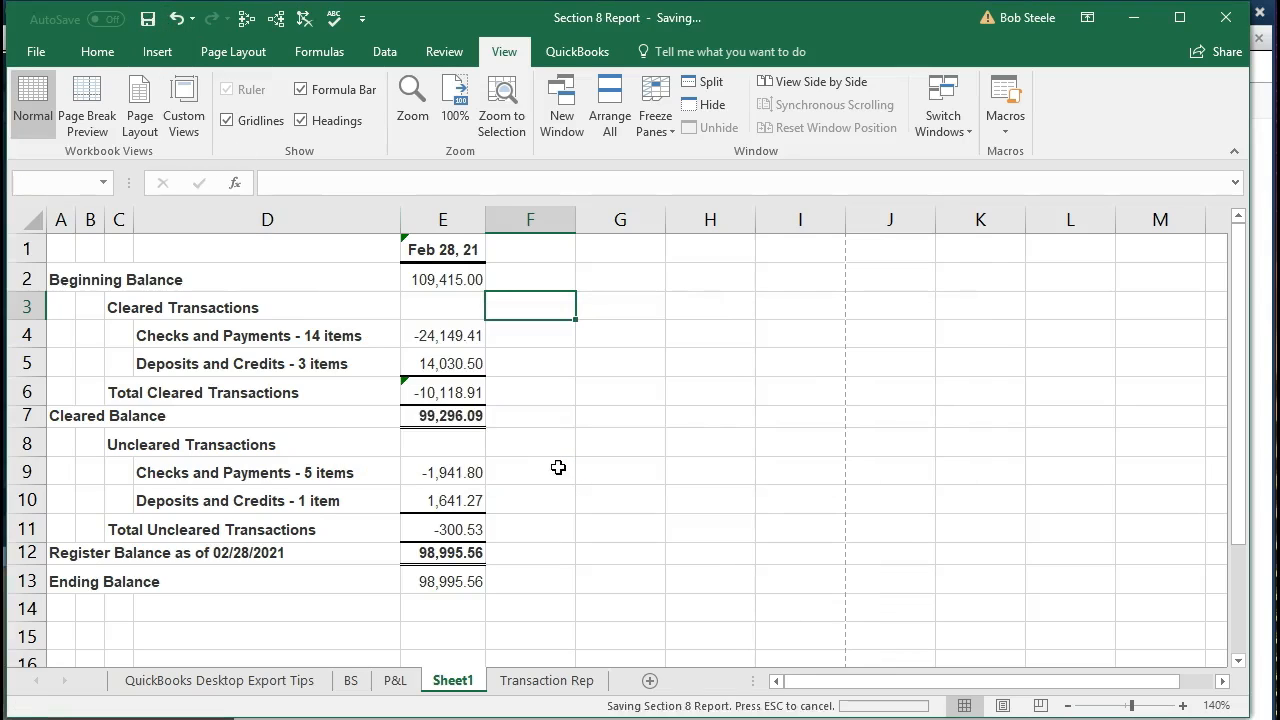
{"action": "left_click", "coordinate": [1226, 18]}
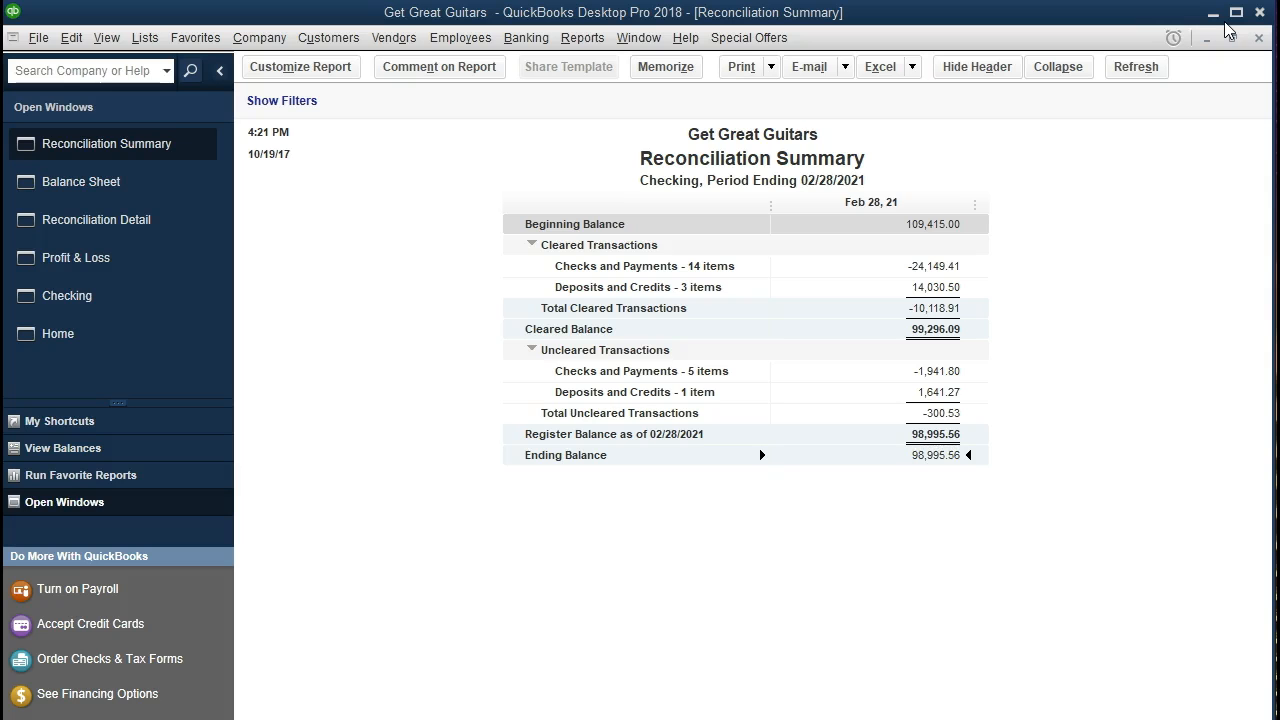
In QuickBooks, examine the cleared and uncleared transactions in the Reconciliation Detail report, then go back to the balance sheet's Checking balance
{"action": "left_click", "coordinate": [141, 220]}
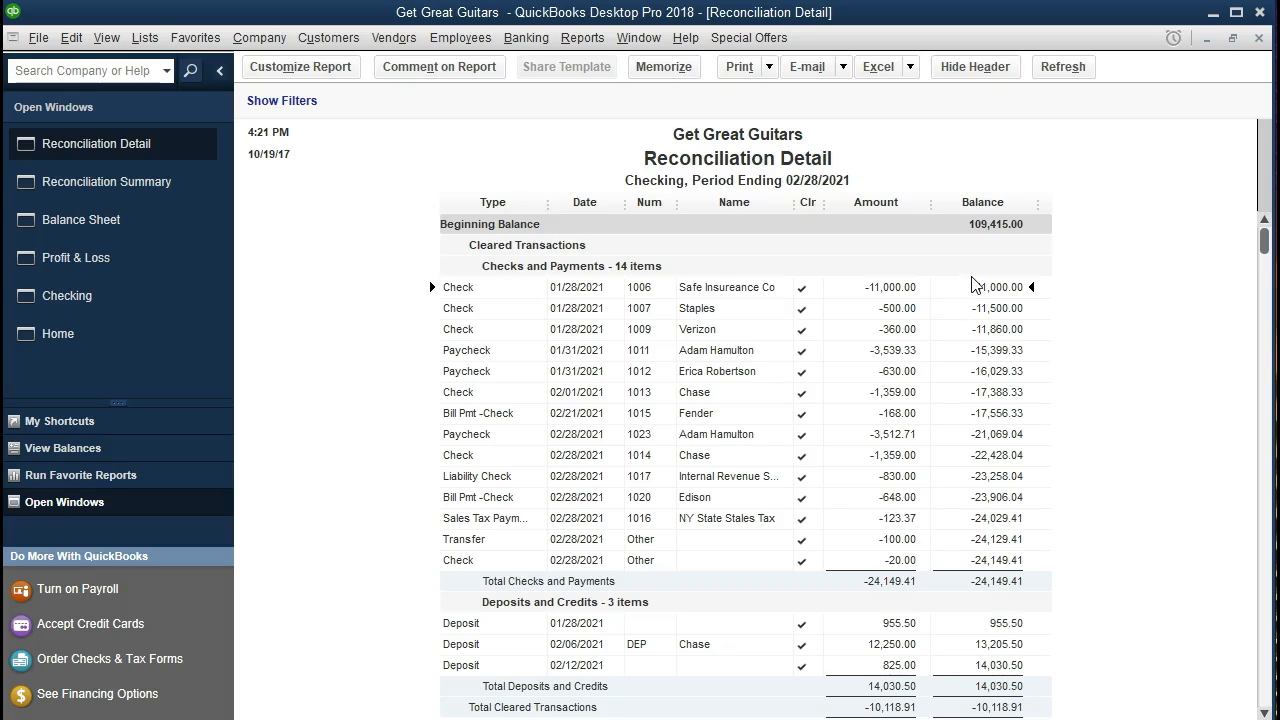
{"action": "scroll", "coordinate": [991, 398], "scroll_direction": "down", "scroll_amount": 1}
{"action": "scroll", "coordinate": [991, 398], "scroll_direction": "down", "scroll_amount": 1}
{"action": "scroll", "coordinate": [991, 398], "scroll_direction": "up", "scroll_amount": 2}
{"action": "scroll", "coordinate": [991, 398], "scroll_direction": "down", "scroll_amount": 3}
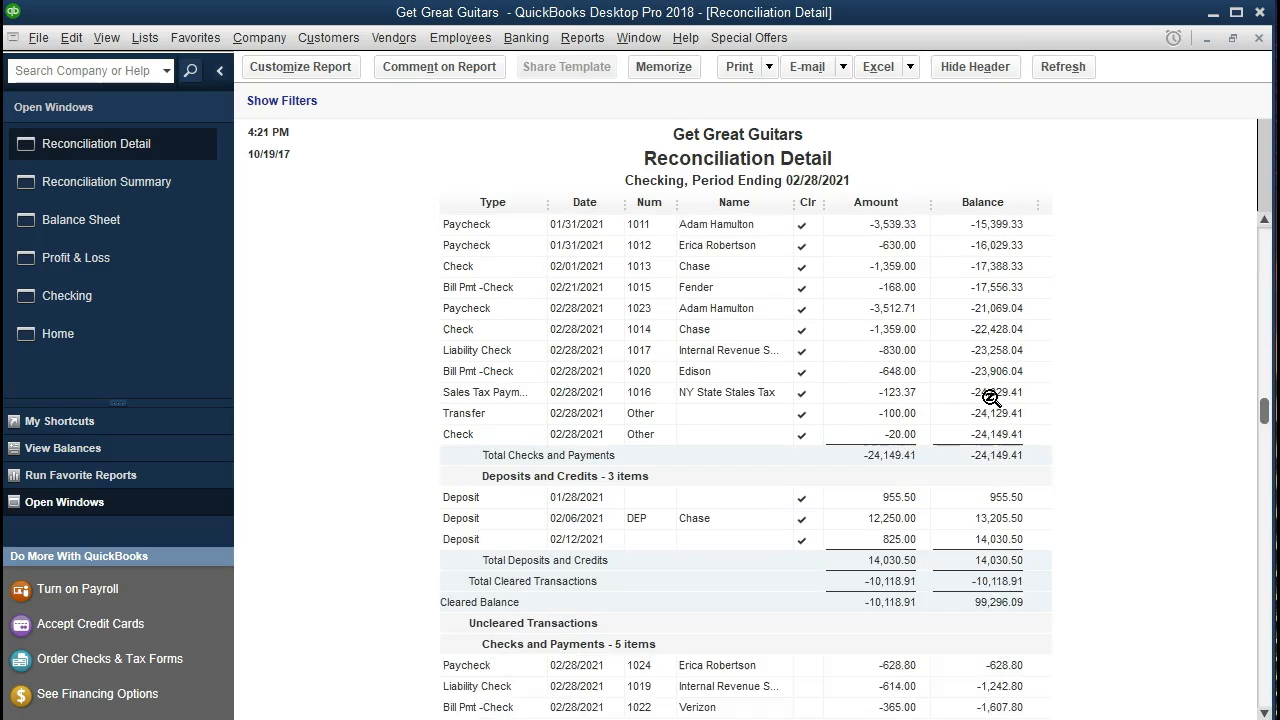
{"action": "scroll", "coordinate": [991, 398], "scroll_direction": "down", "scroll_amount": 1}
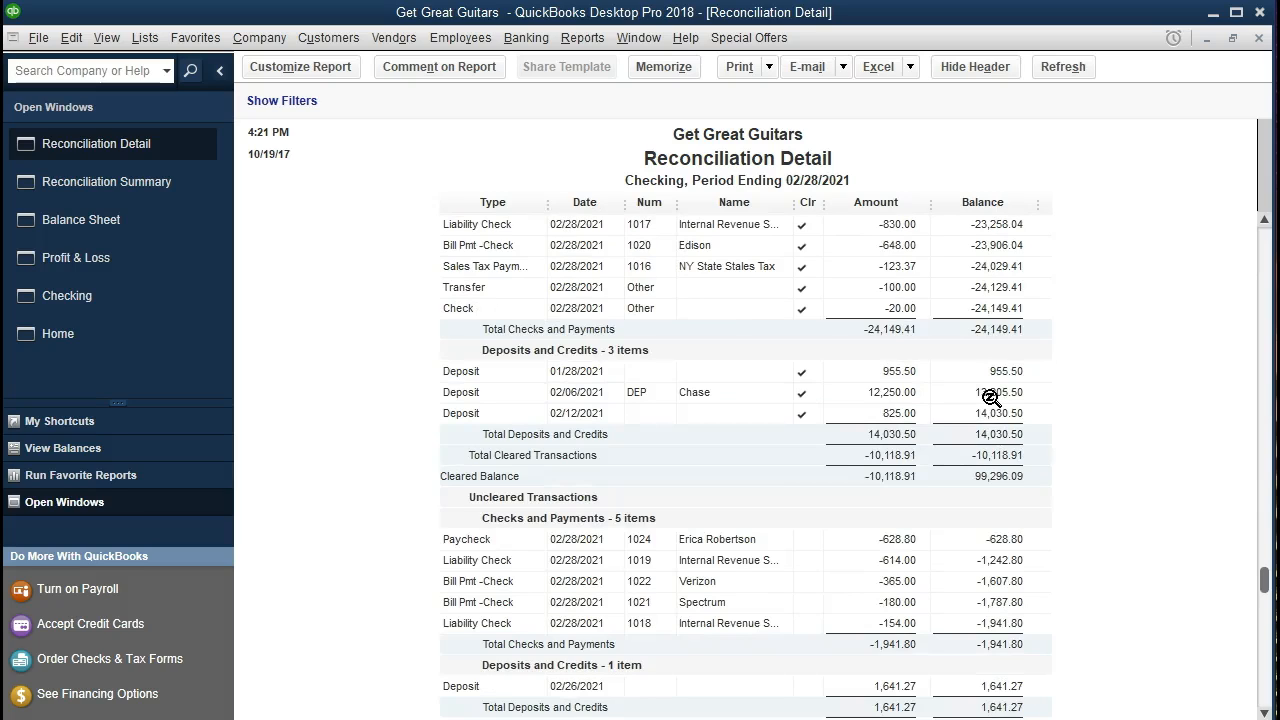
{"action": "scroll", "coordinate": [991, 398], "scroll_direction": "down", "scroll_amount": 2}
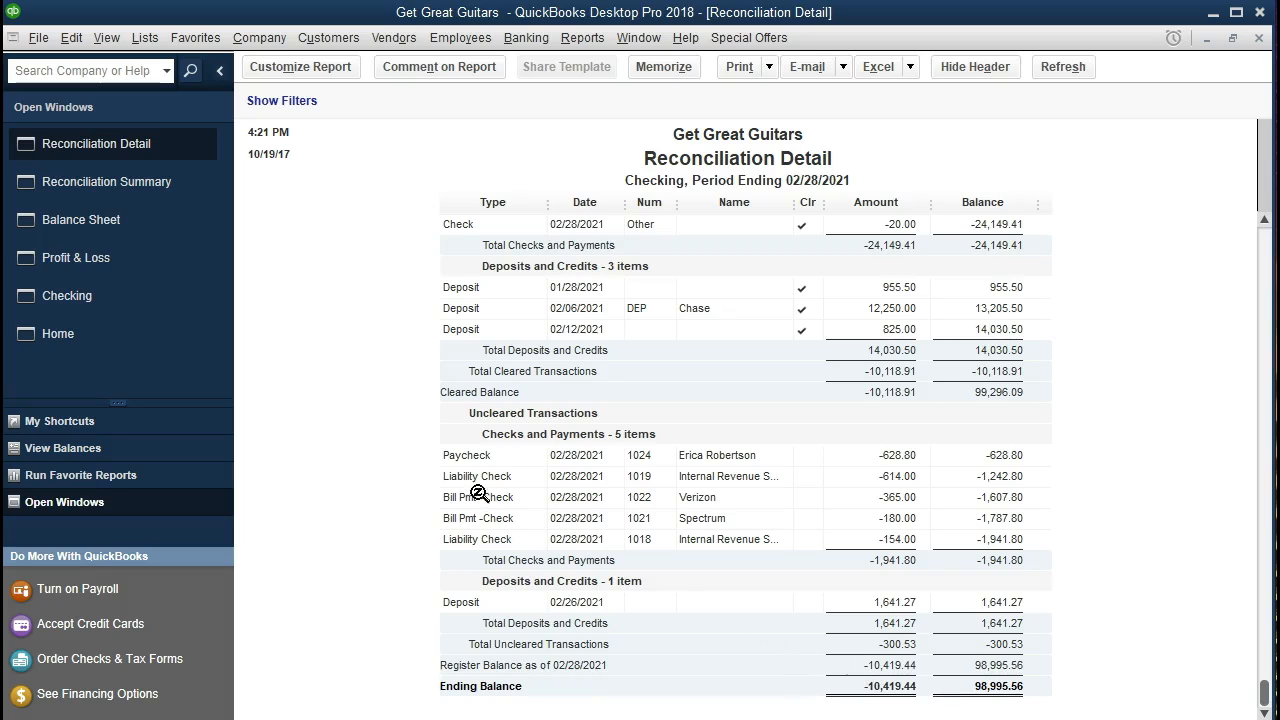
{"action": "left_click", "coordinate": [151, 221]}
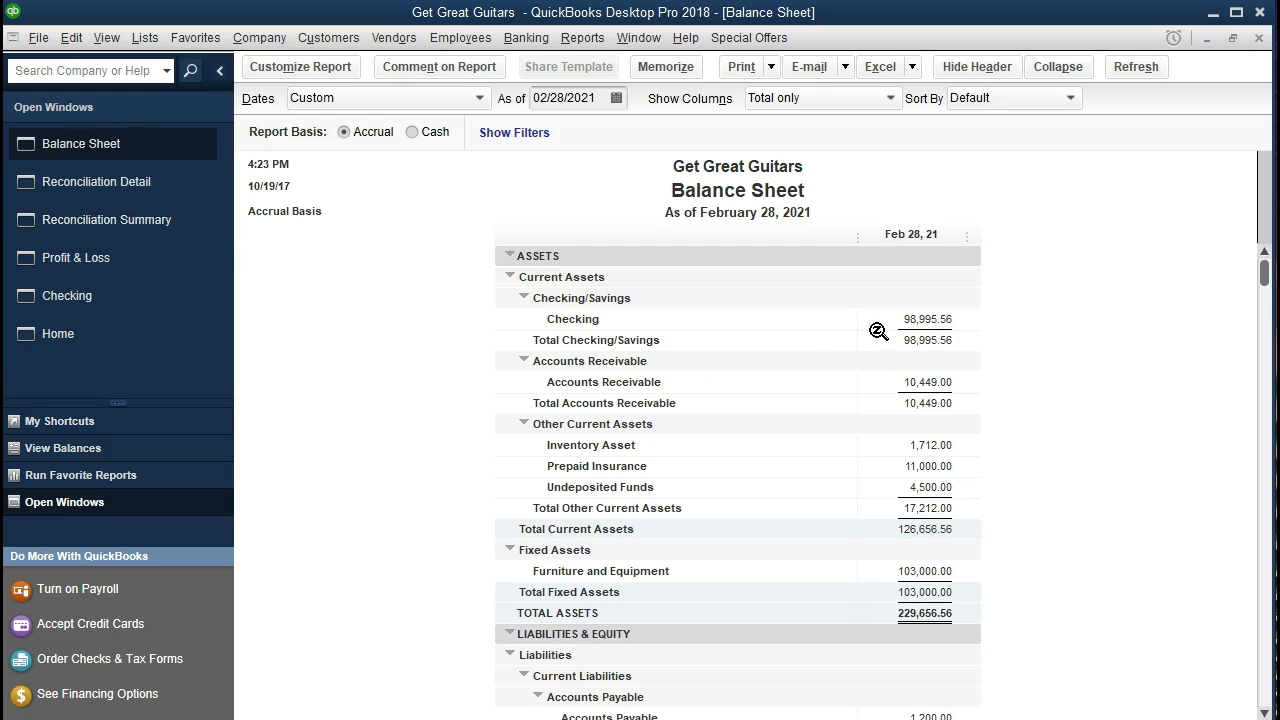
Export the Reconciliation Detail report to a new worksheet in the existing Section 9 Reports workbook
{"action": "left_click", "coordinate": [135, 178]}
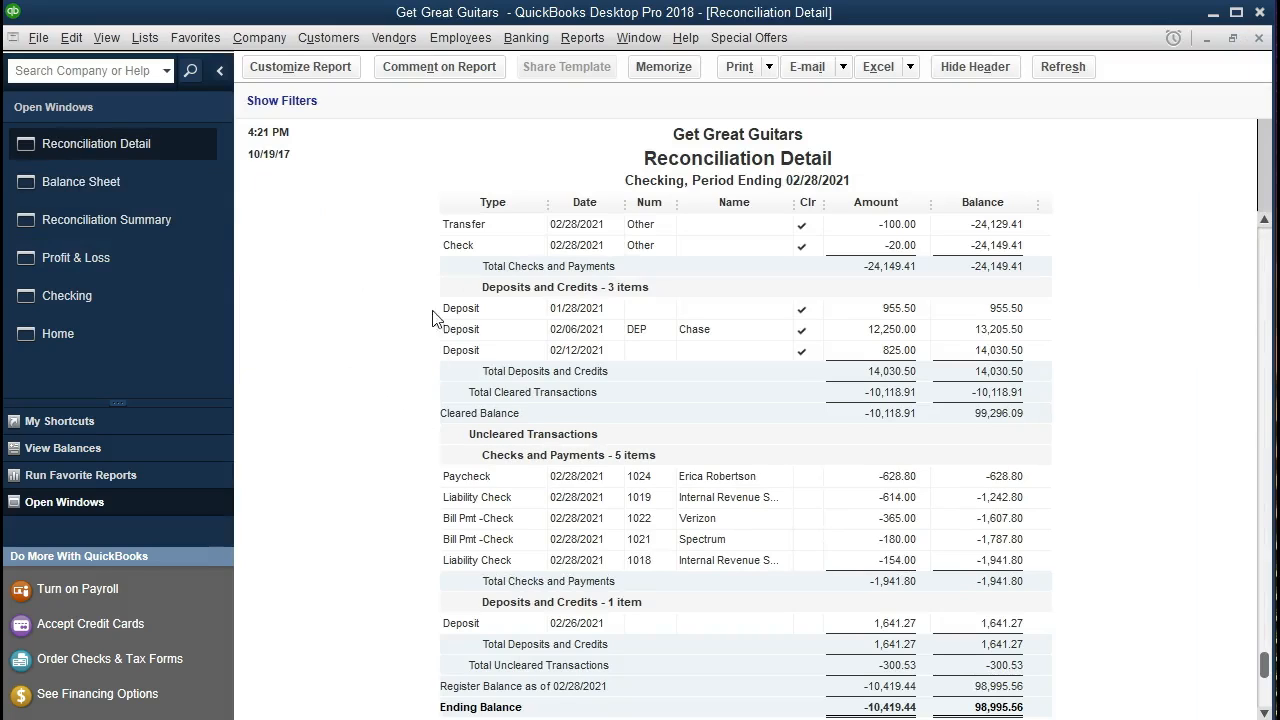
{"action": "left_click", "coordinate": [881, 69]}
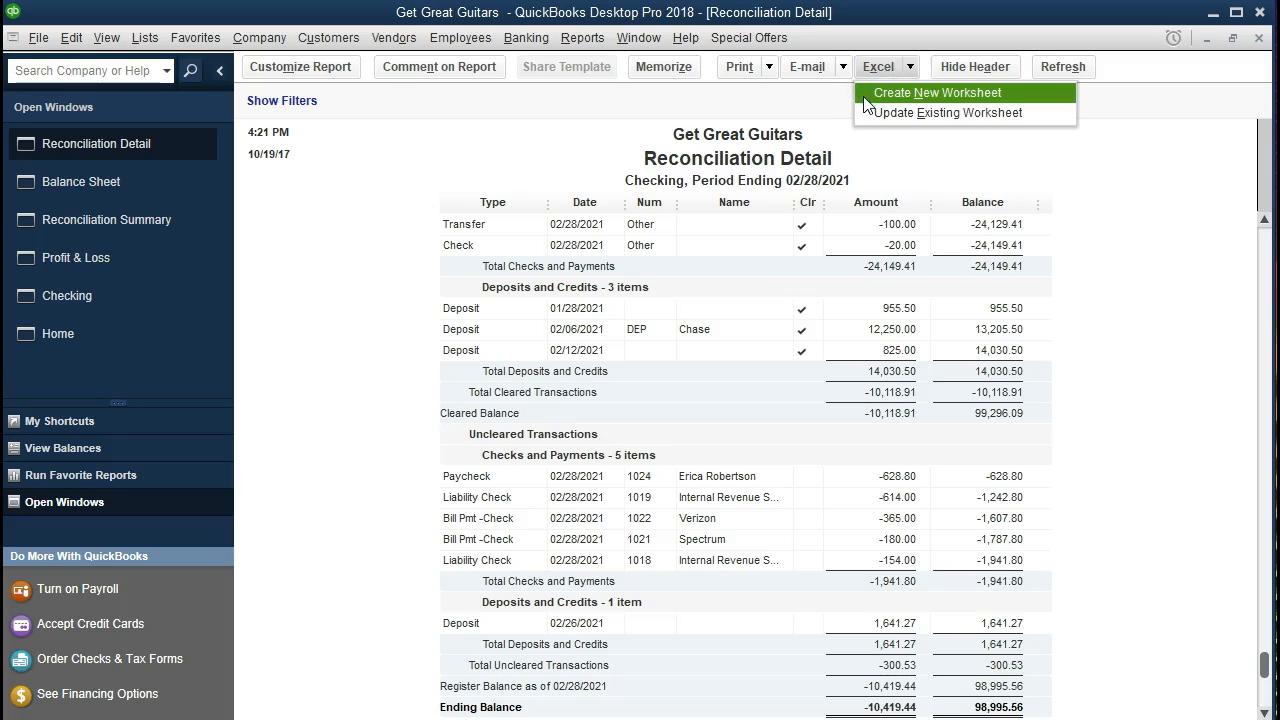
{"action": "left_click", "coordinate": [864, 97]}
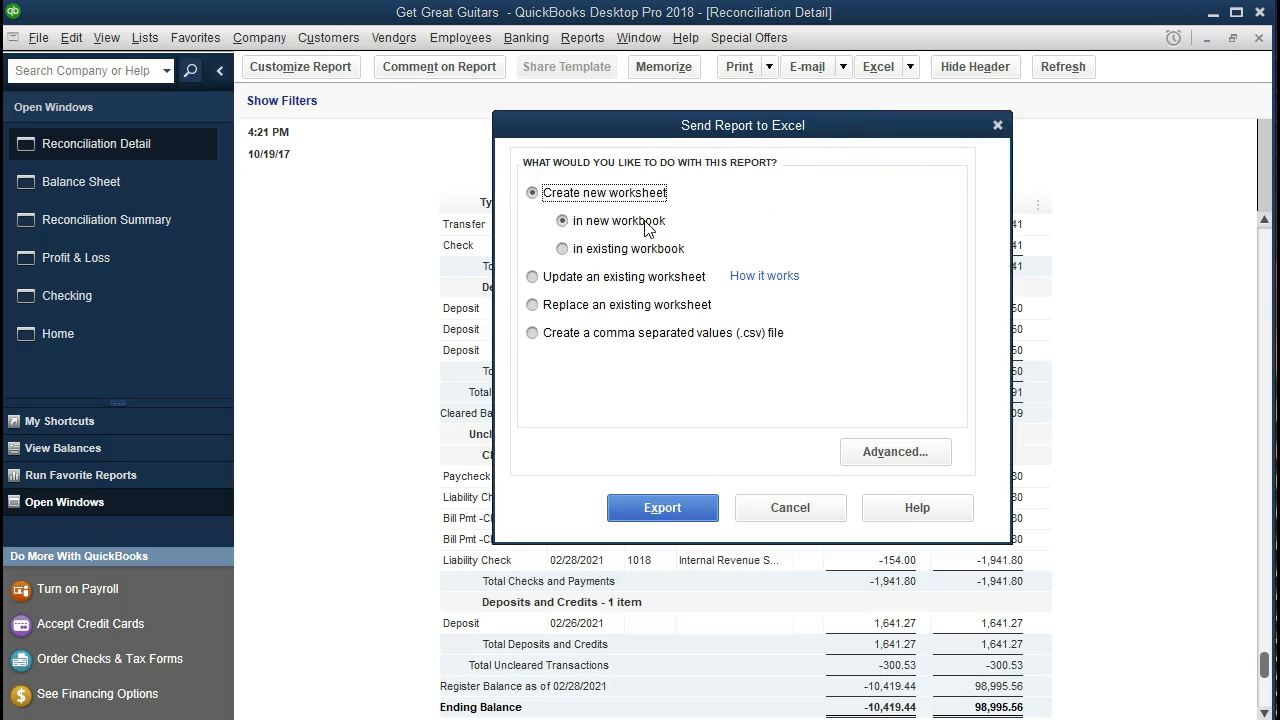
{"action": "left_click", "coordinate": [567, 250]}
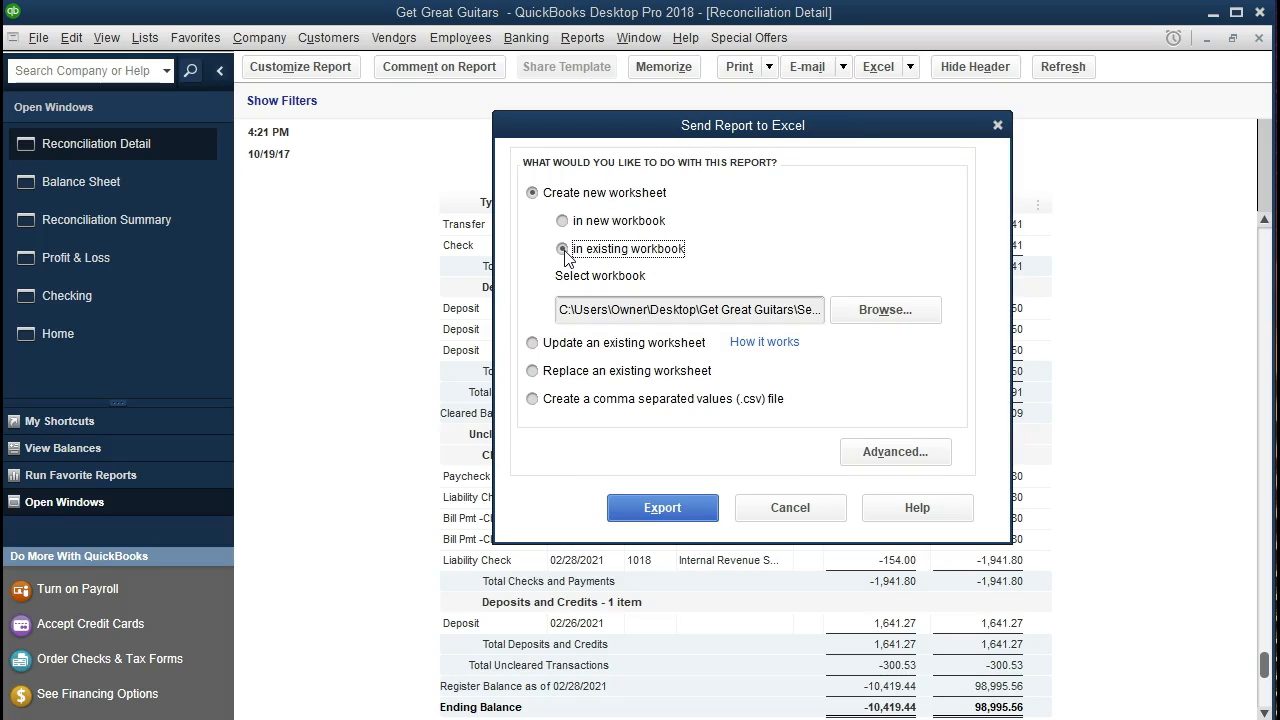
{"action": "left_click", "coordinate": [853, 314]}
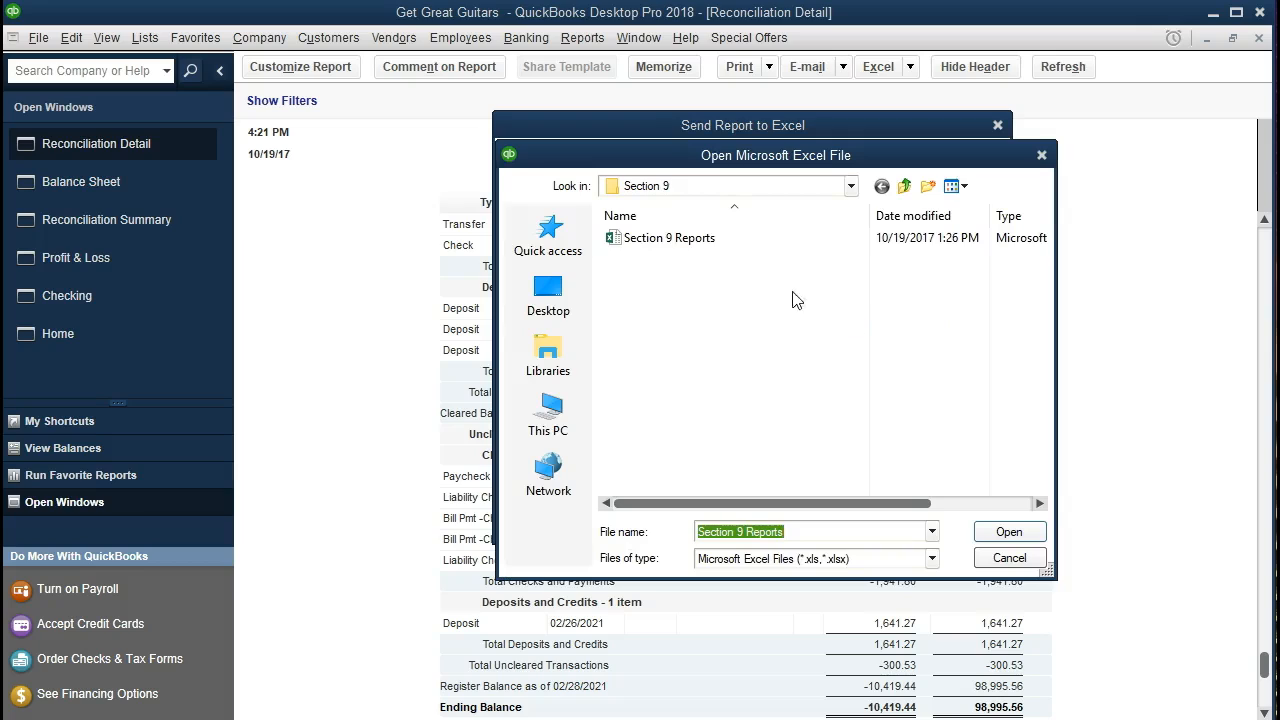
{"action": "double_click", "coordinate": [667, 241]}
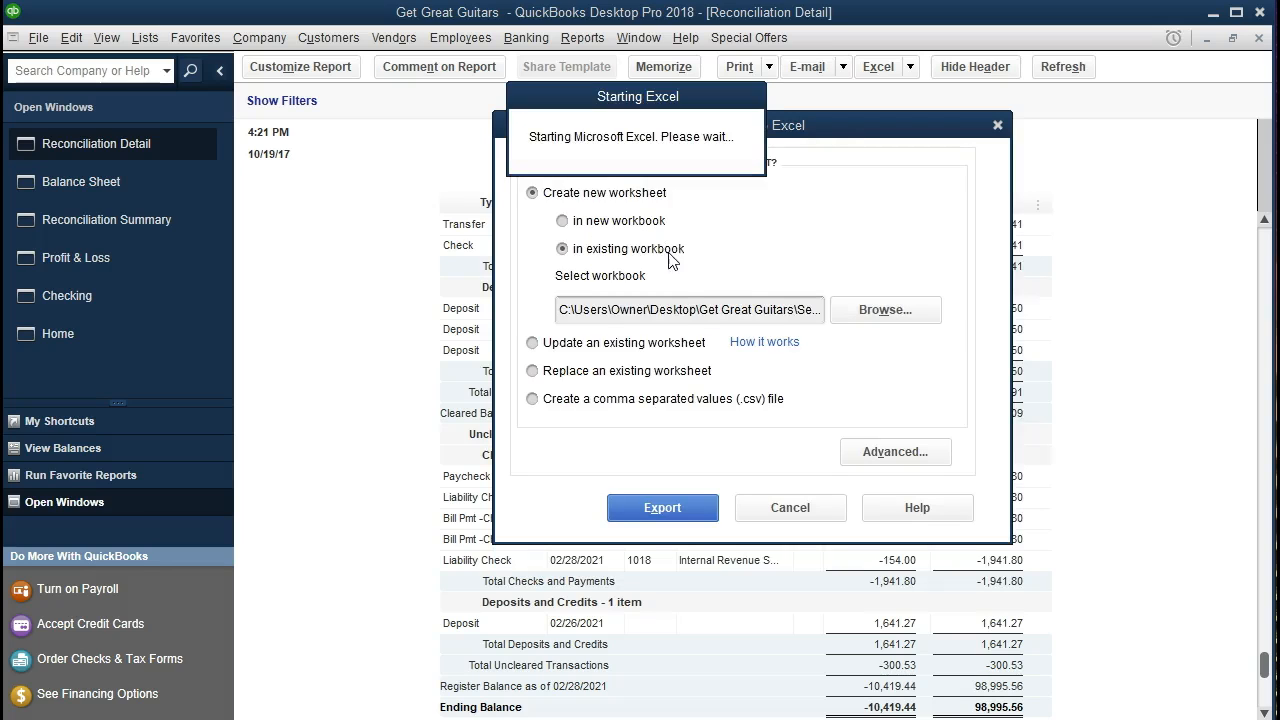
{"action": "left_click", "coordinate": [653, 506]}
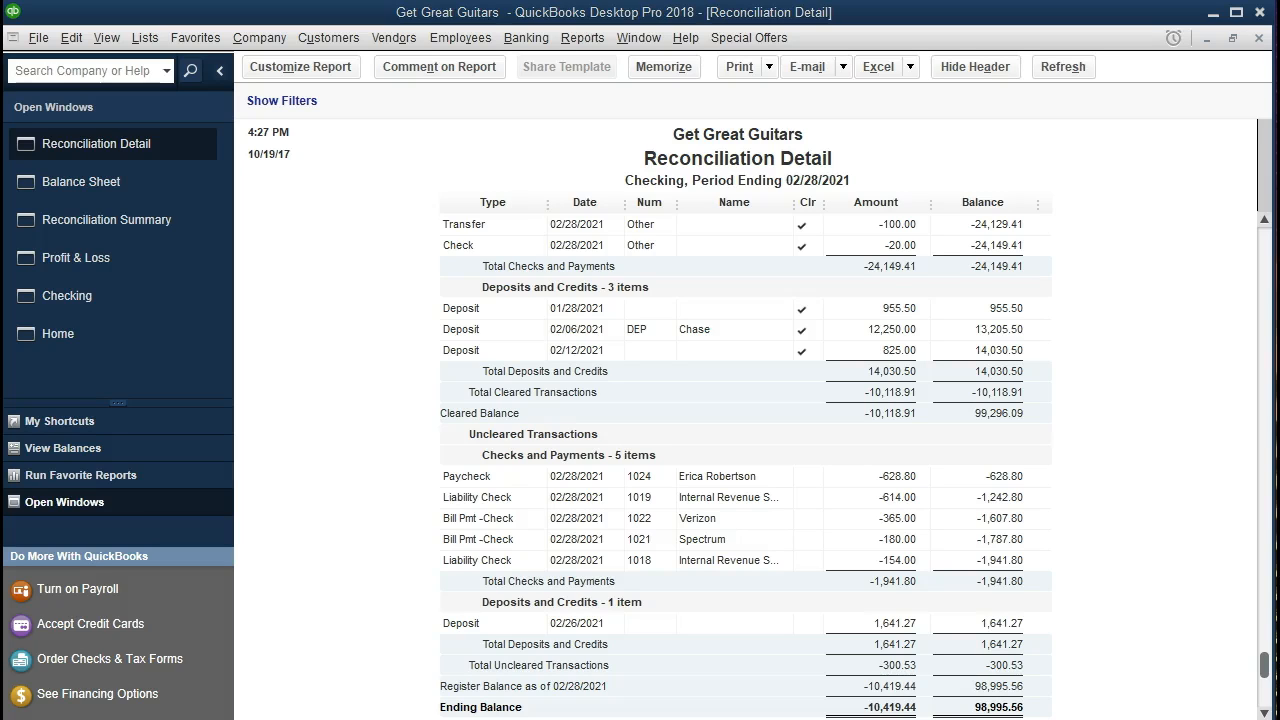
In Excel, place the exported Sheet1 after the Bank Rec Det sheet and rename it "Bank Rec Feb Det"
{"action": "left_click_drag", "start_coordinate": [1279, 40], "coordinate": [491, 28]}
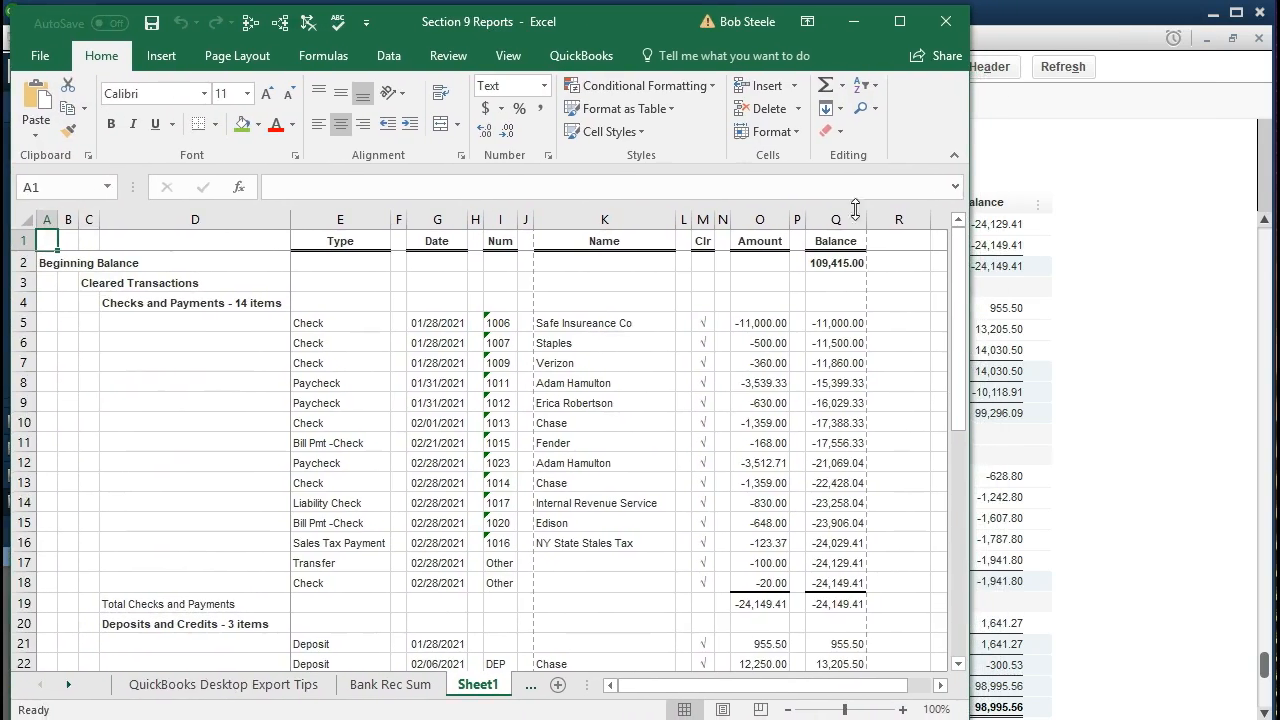
{"action": "left_click_drag", "start_coordinate": [970, 268], "coordinate": [1257, 268]}
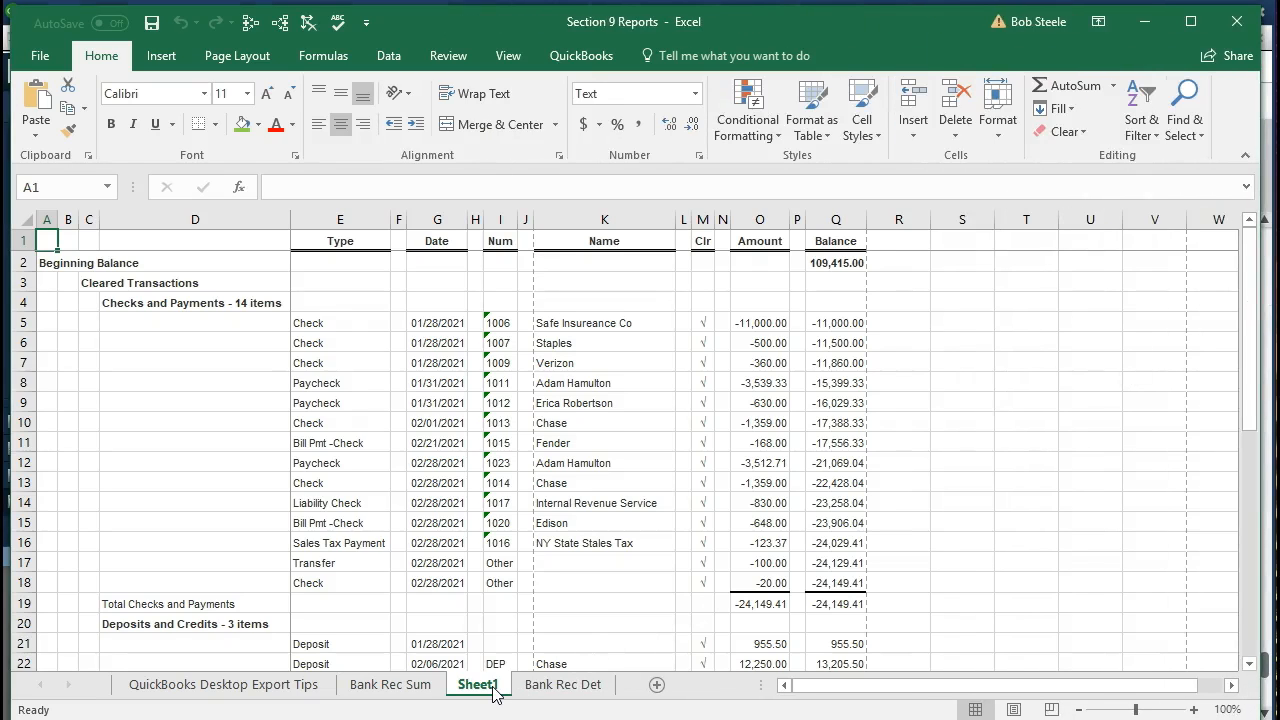
{"action": "left_click_drag", "start_coordinate": [493, 693], "coordinate": [652, 688]}
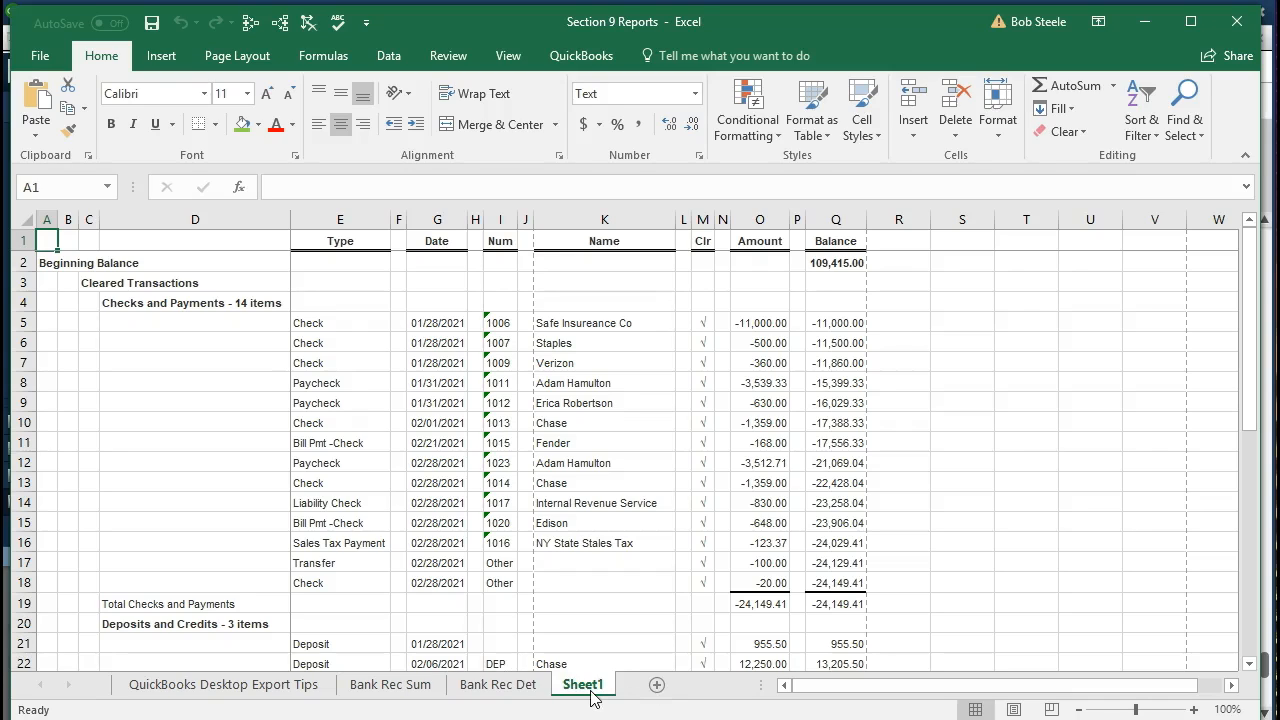
{"action": "left_click", "coordinate": [592, 583]}
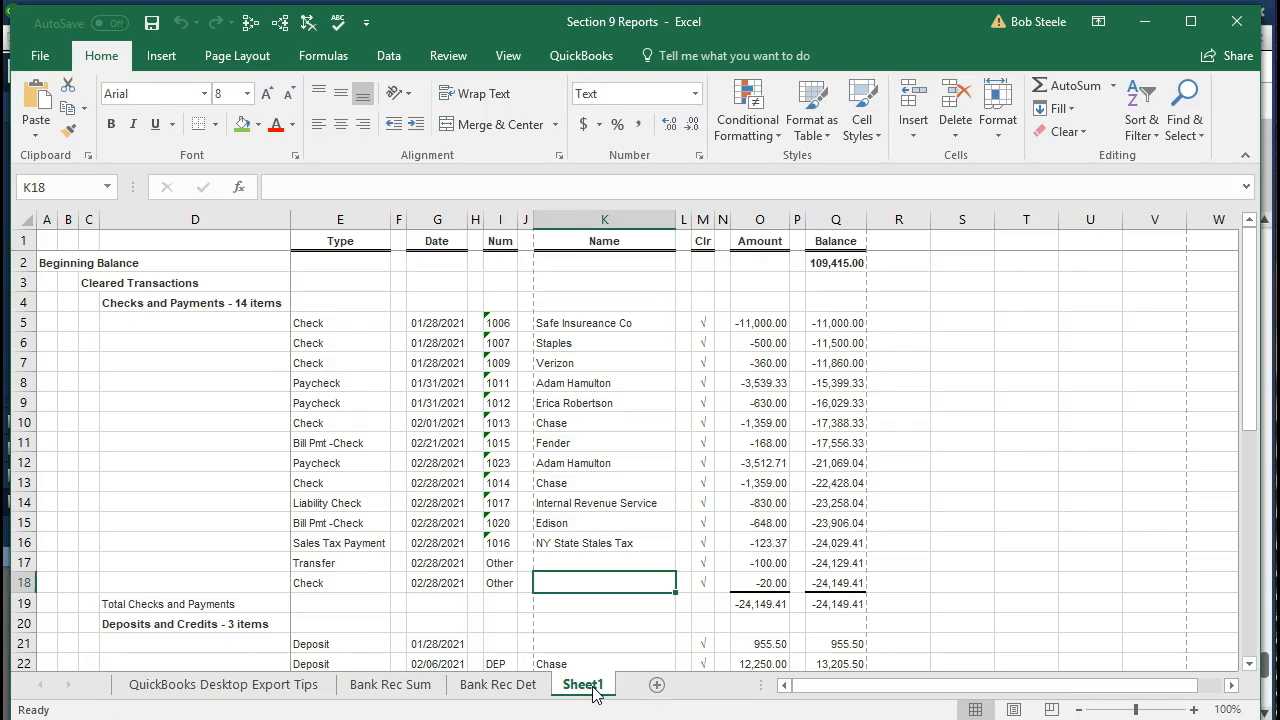
{"action": "double_click", "coordinate": [592, 688]}
{"action": "type", "text": "Bank Rec Feb Det"}
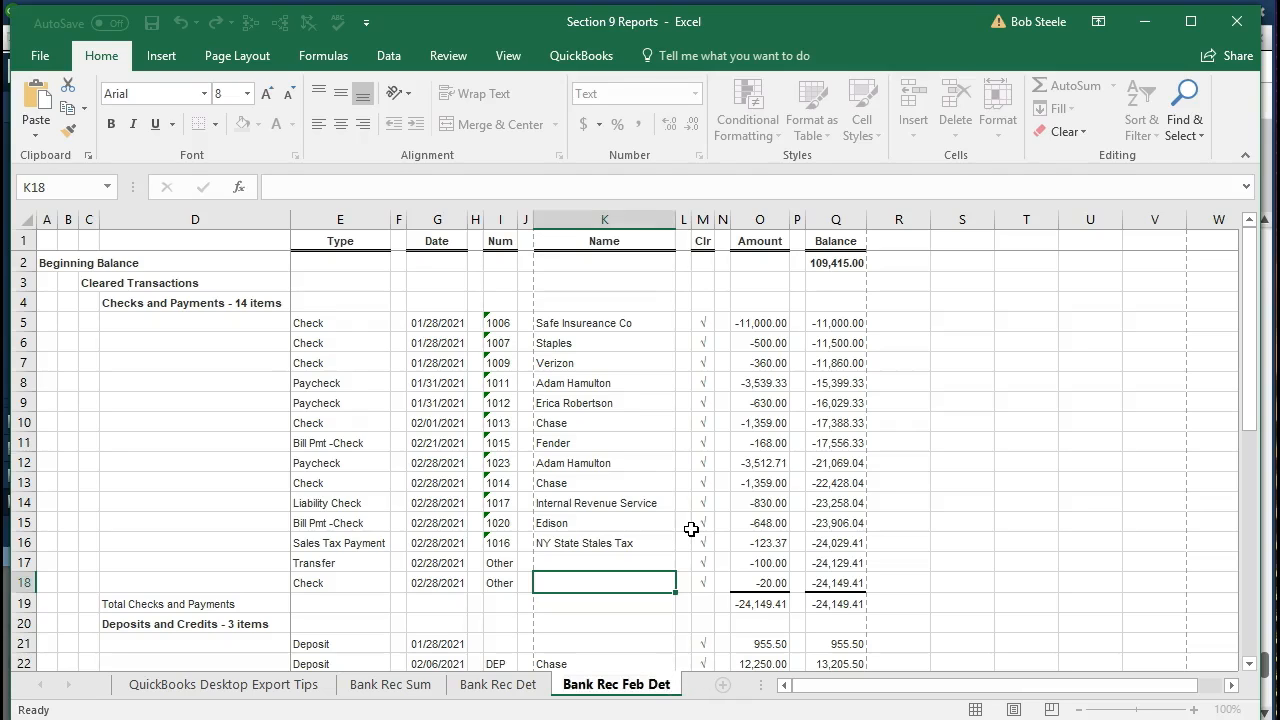
{"action": "left_click", "coordinate": [691, 529]}
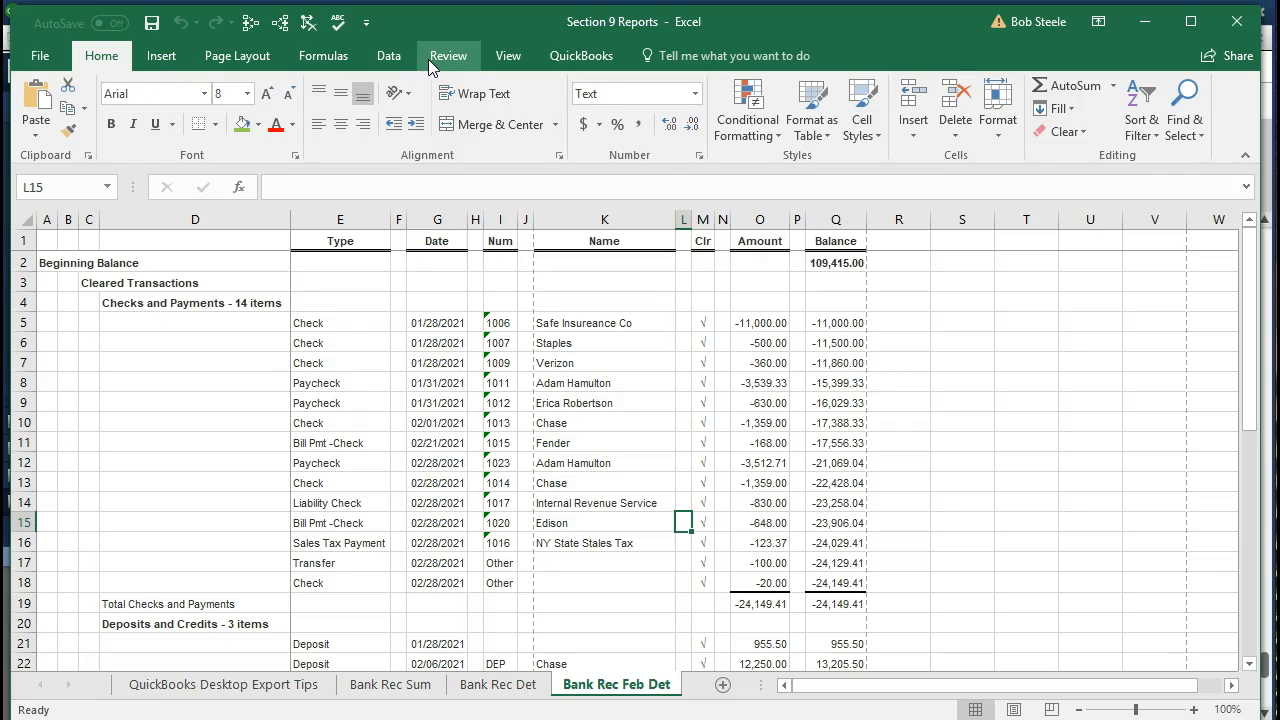
Set the Bank Rec Feb Det sheet's print orientation to landscape, check the print preview, and return to the worksheet
{"action": "left_click", "coordinate": [507, 60]}
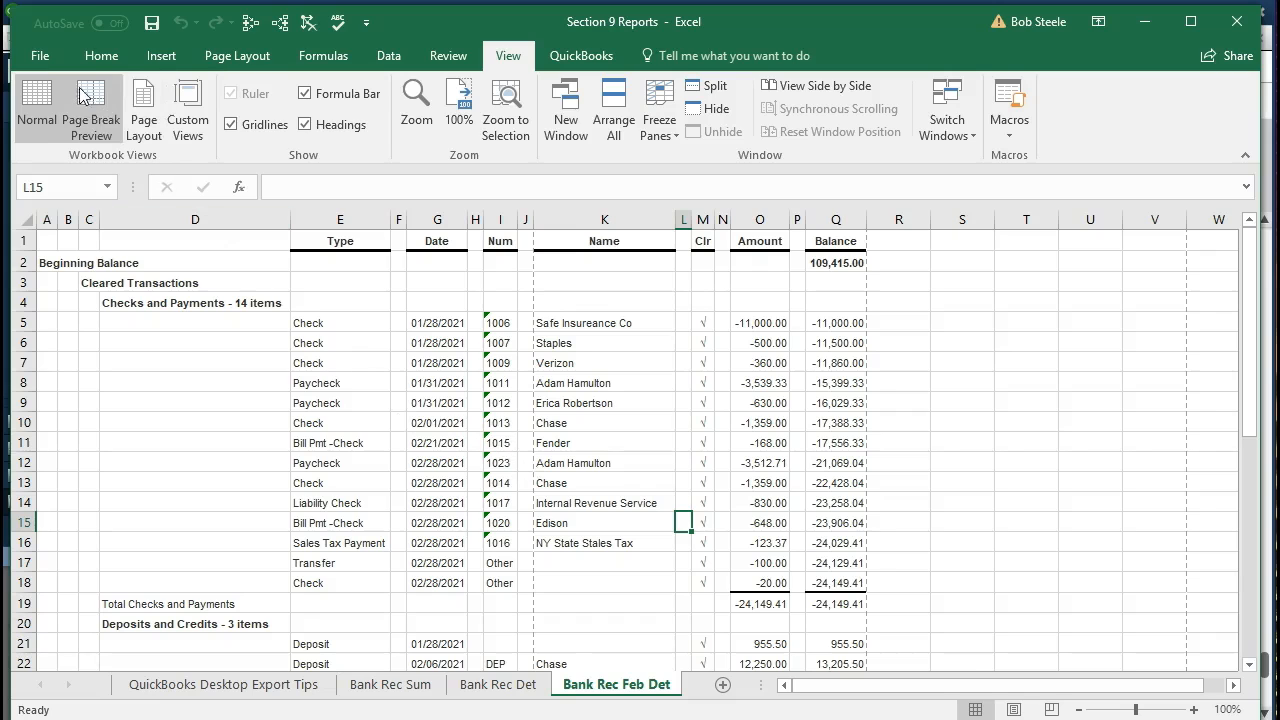
{"action": "left_click", "coordinate": [40, 55]}
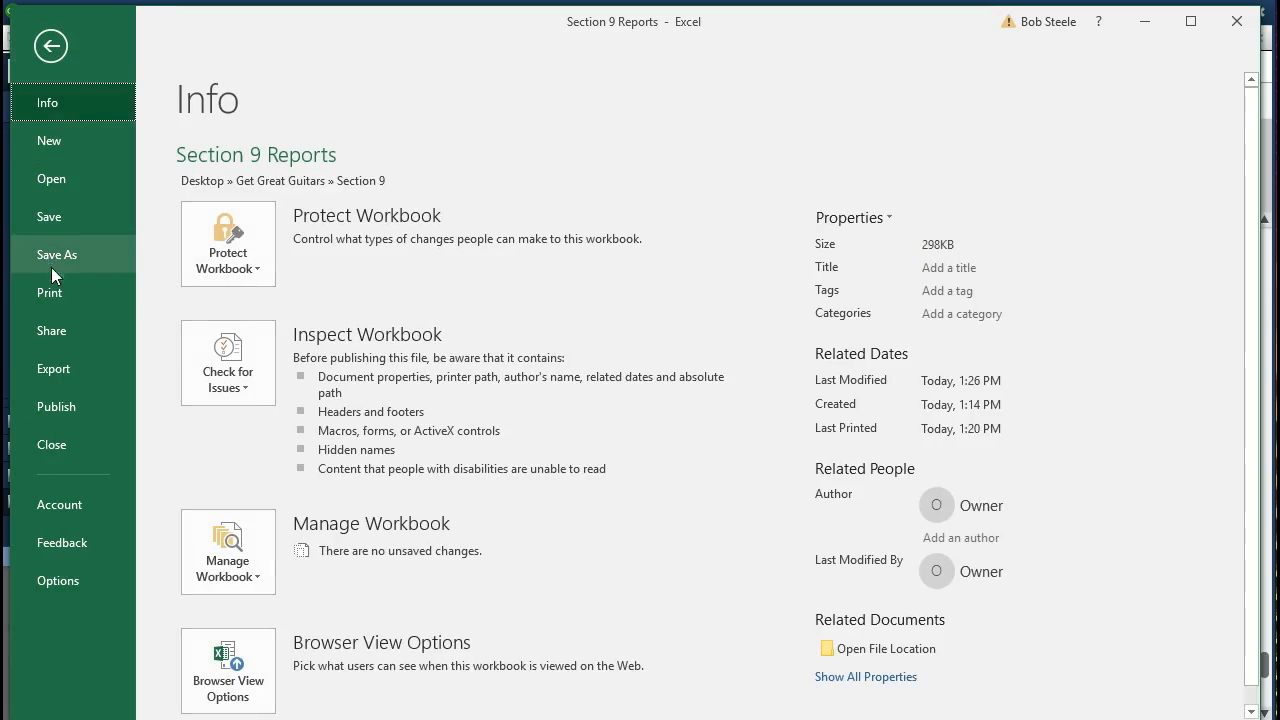
{"action": "left_click", "coordinate": [83, 294]}
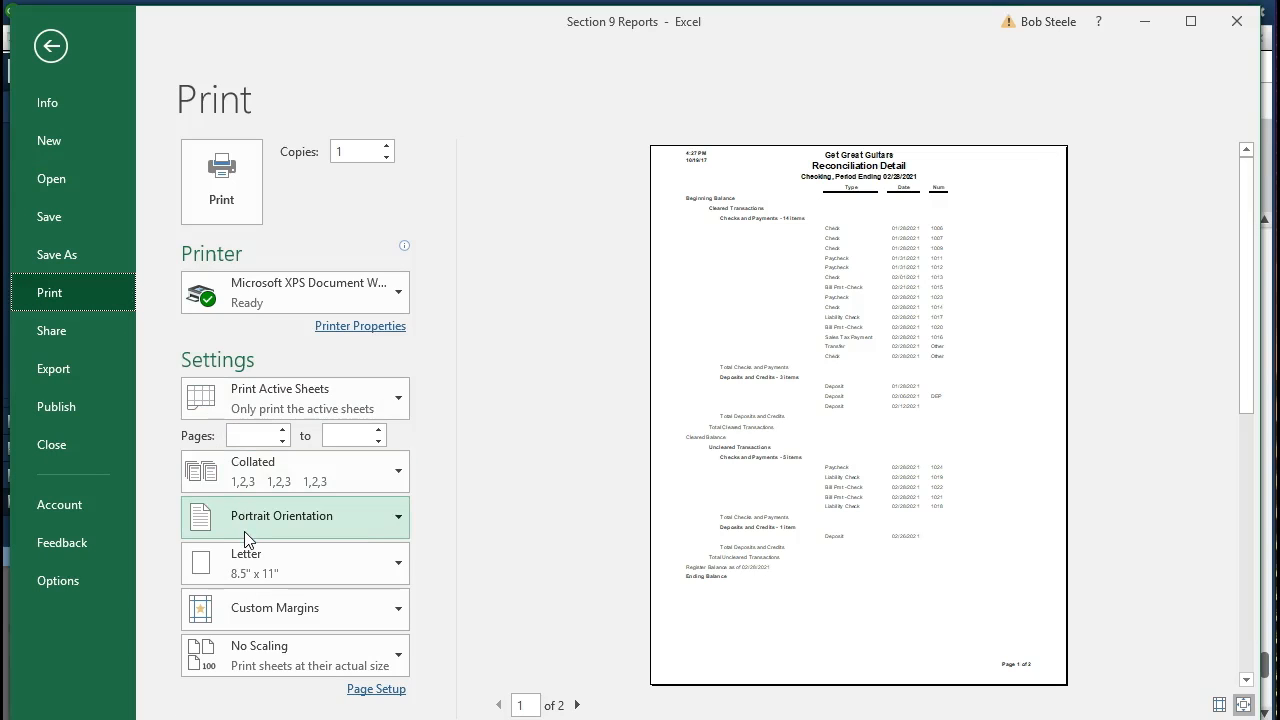
{"action": "left_click", "coordinate": [399, 529]}
{"action": "left_click", "coordinate": [359, 611]}
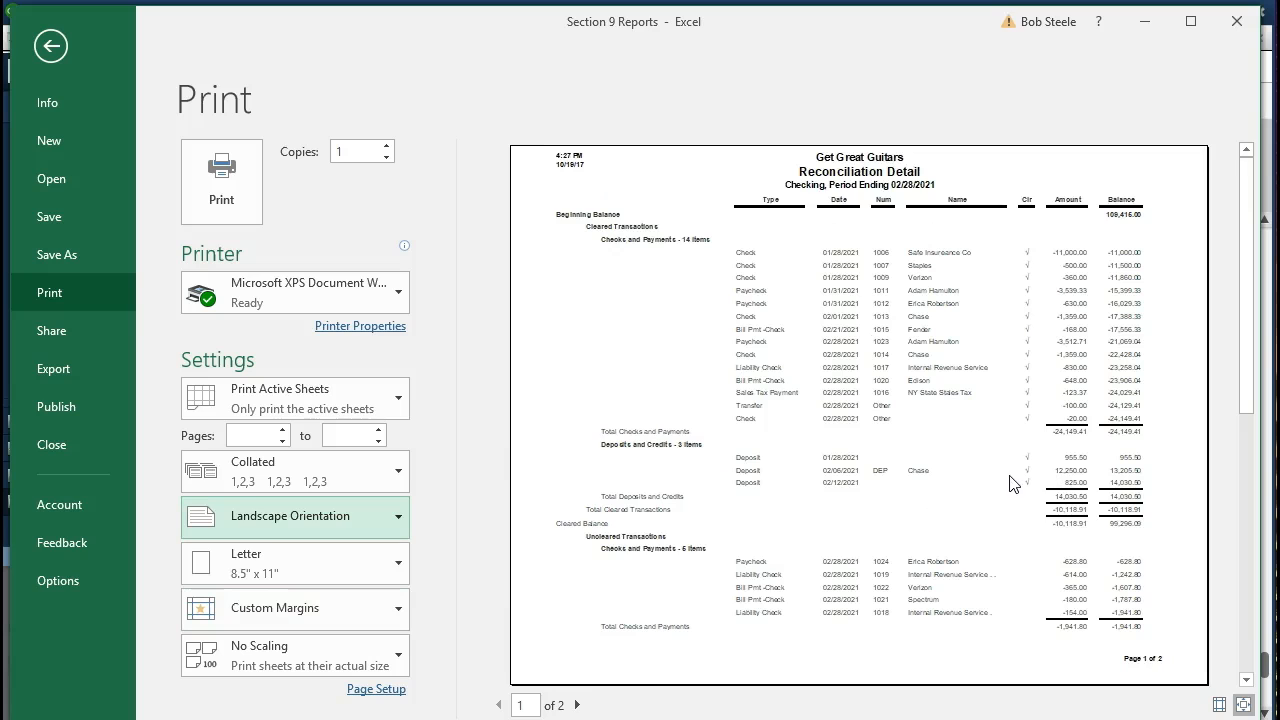
{"action": "scroll", "coordinate": [1010, 484], "scroll_direction": "down", "scroll_amount": 1}
{"action": "scroll", "coordinate": [1010, 484], "scroll_direction": "up", "scroll_amount": 1}
{"action": "left_click", "coordinate": [395, 664]}
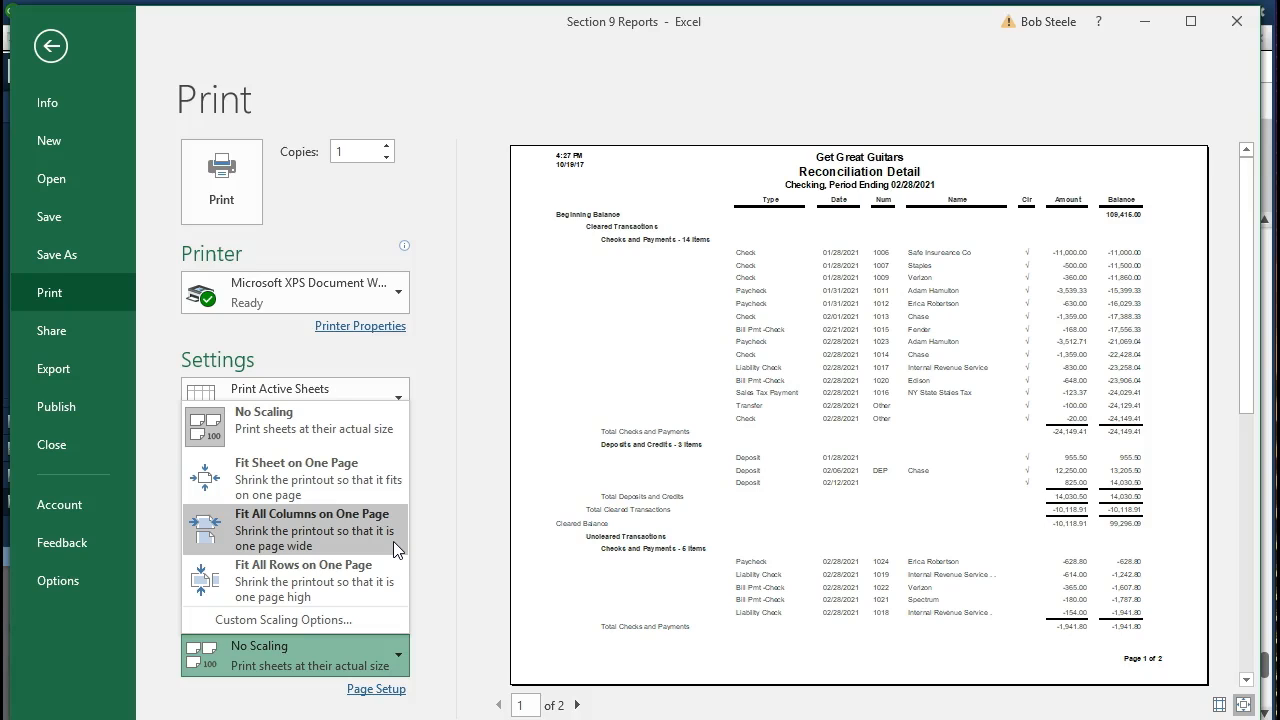
{"action": "left_click", "coordinate": [607, 505]}
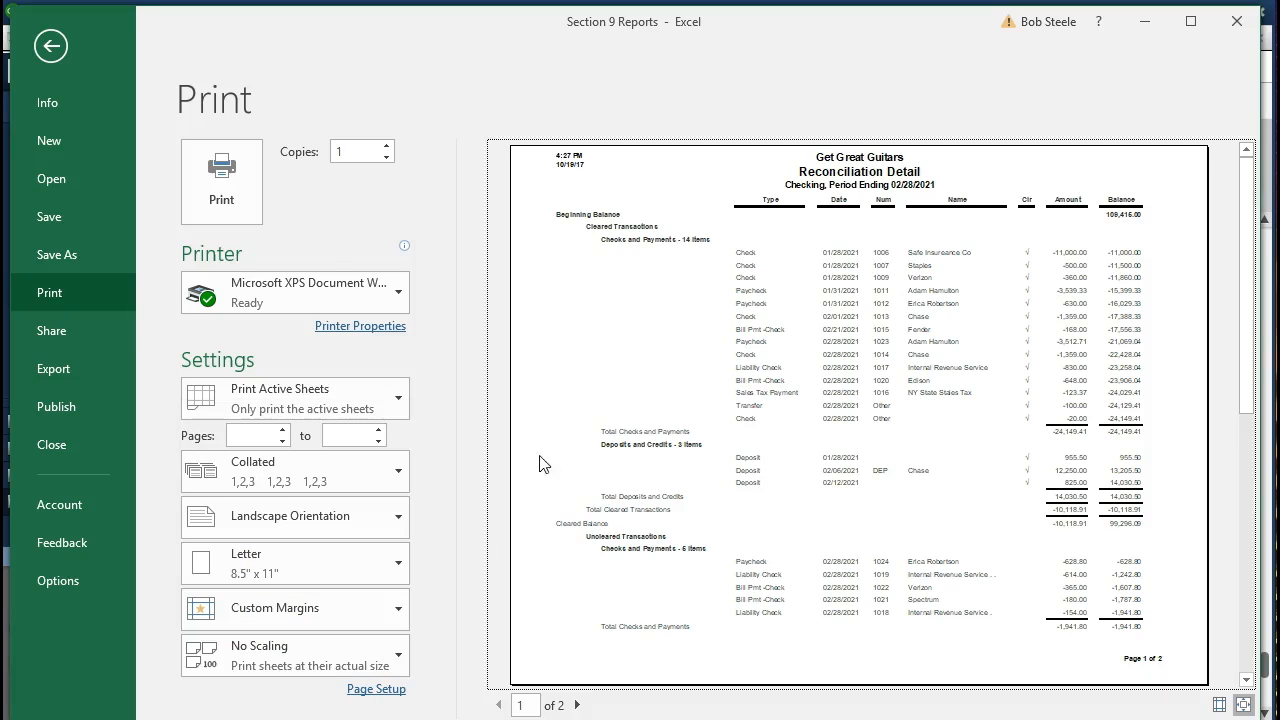
{"action": "left_click", "coordinate": [52, 48]}
{"action": "left_click", "coordinate": [477, 383]}
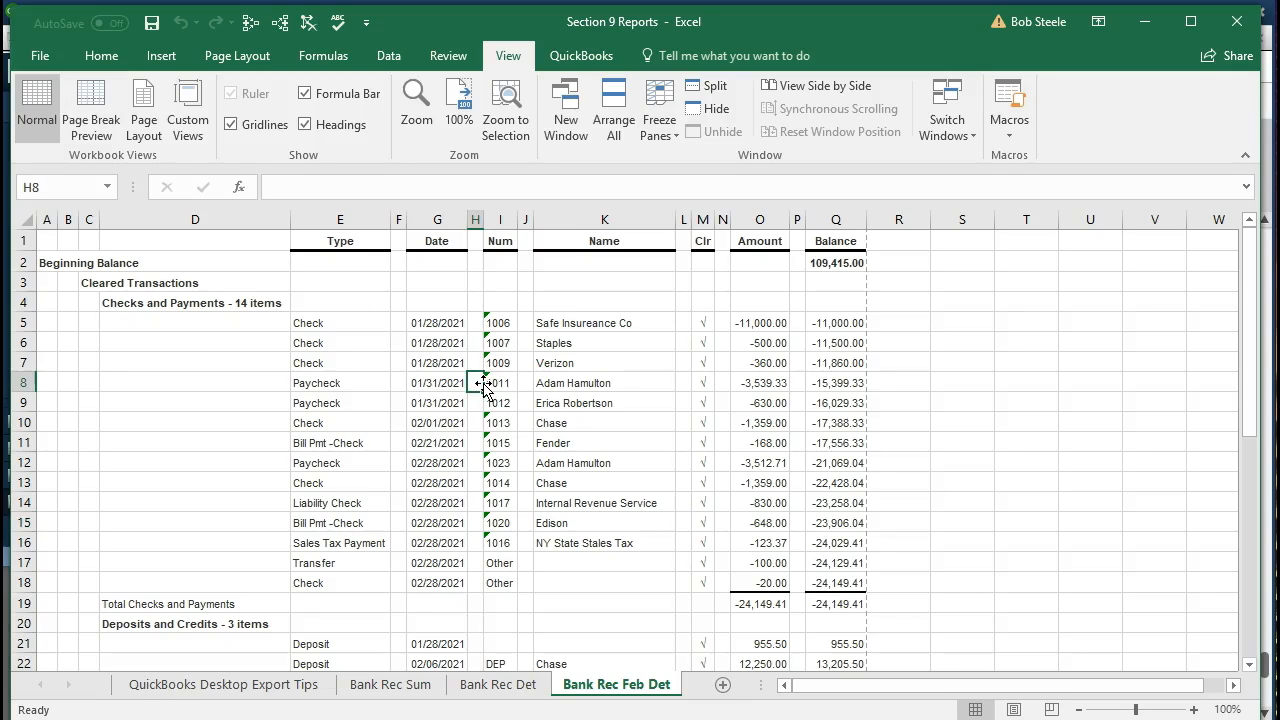
Save the Section 9 Reports workbook as a macro-free file and close it
{"action": "left_click", "coordinate": [152, 22]}
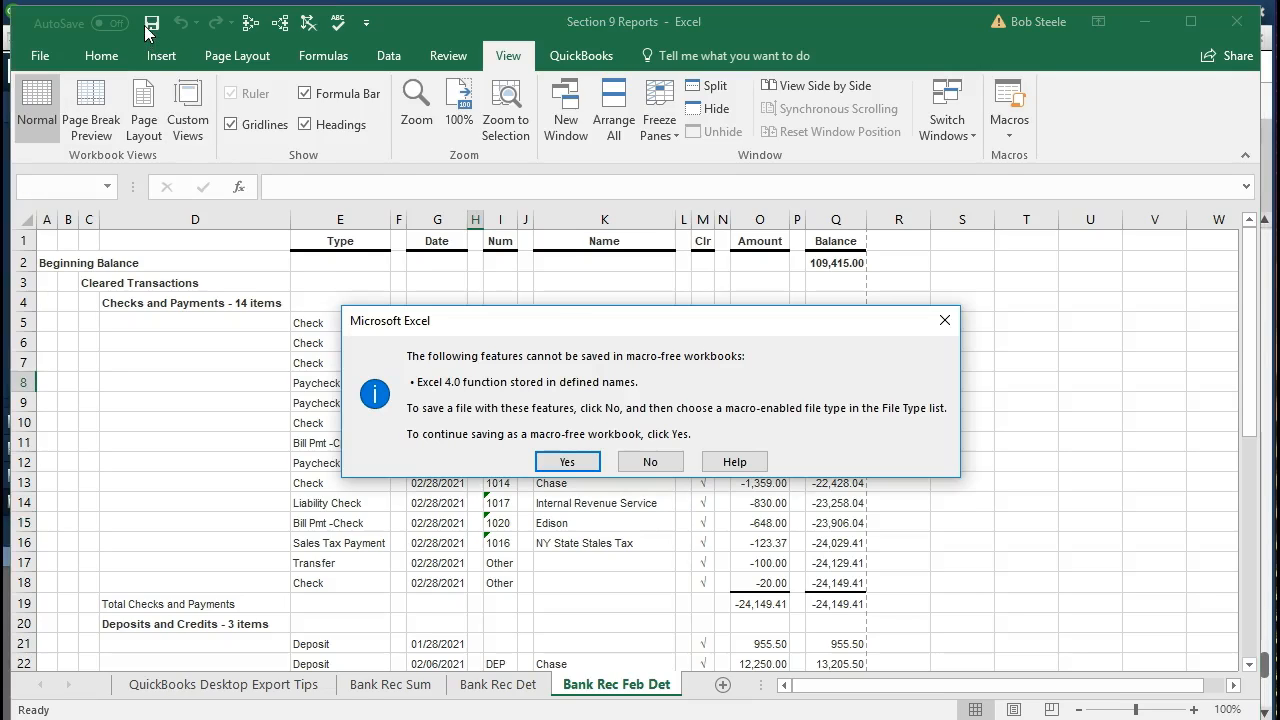
{"action": "left_click", "coordinate": [569, 460]}
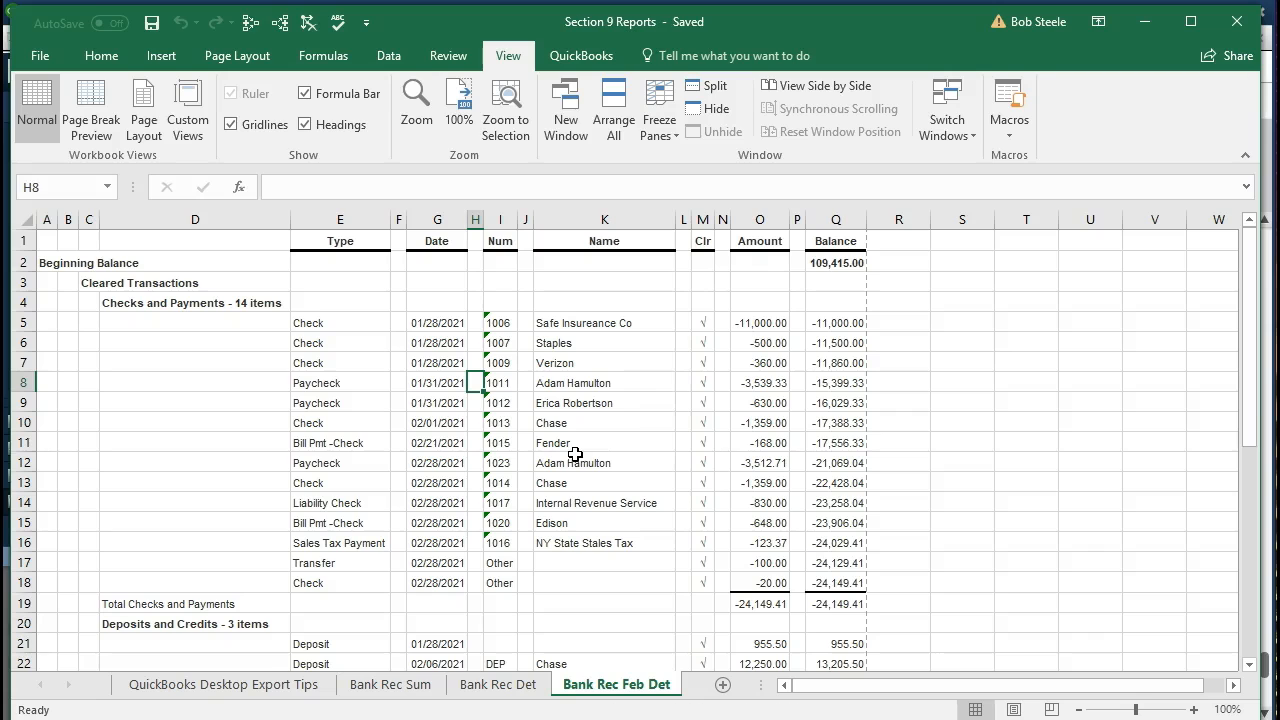
{"action": "left_click", "coordinate": [1236, 21]}
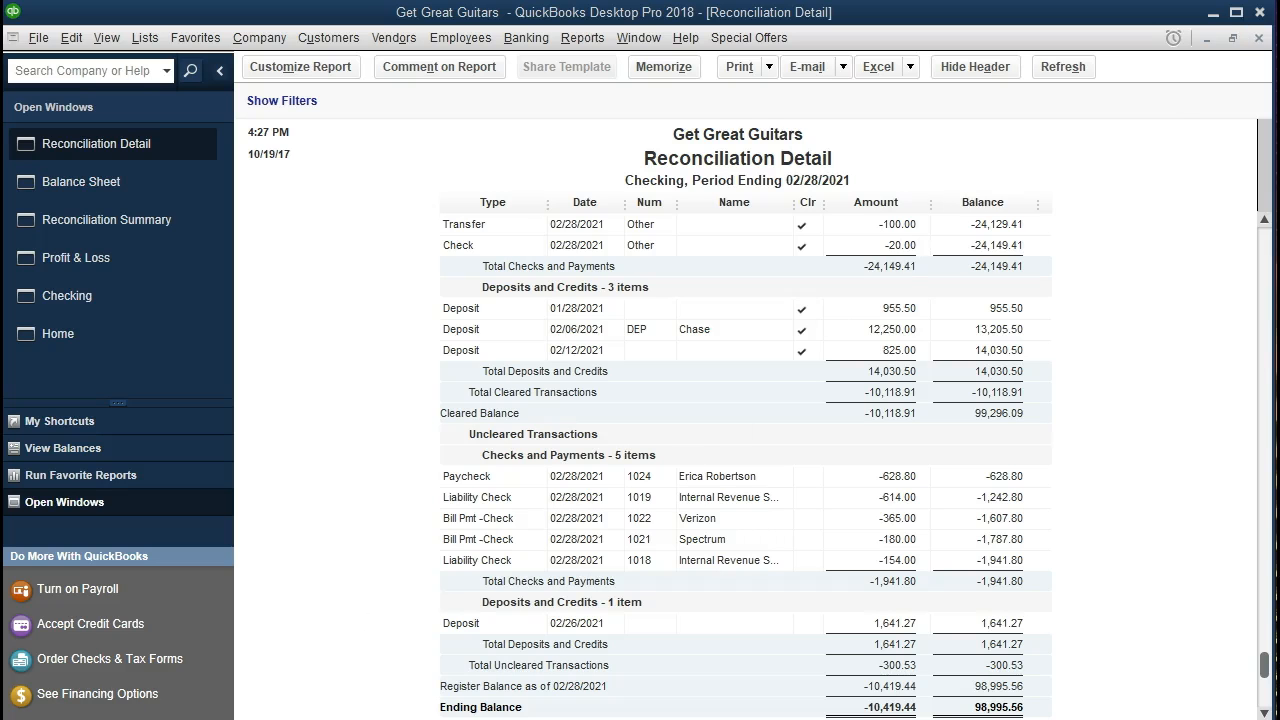